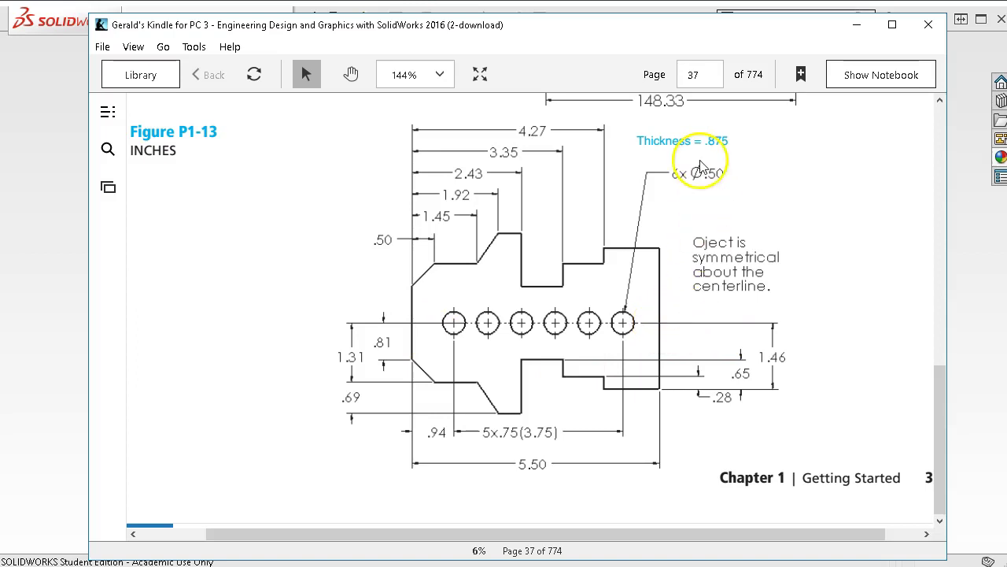
Switch to SOLIDWORKS and create a new part from the Part in template
{"action": "left_click", "coordinate": [558, 36]}
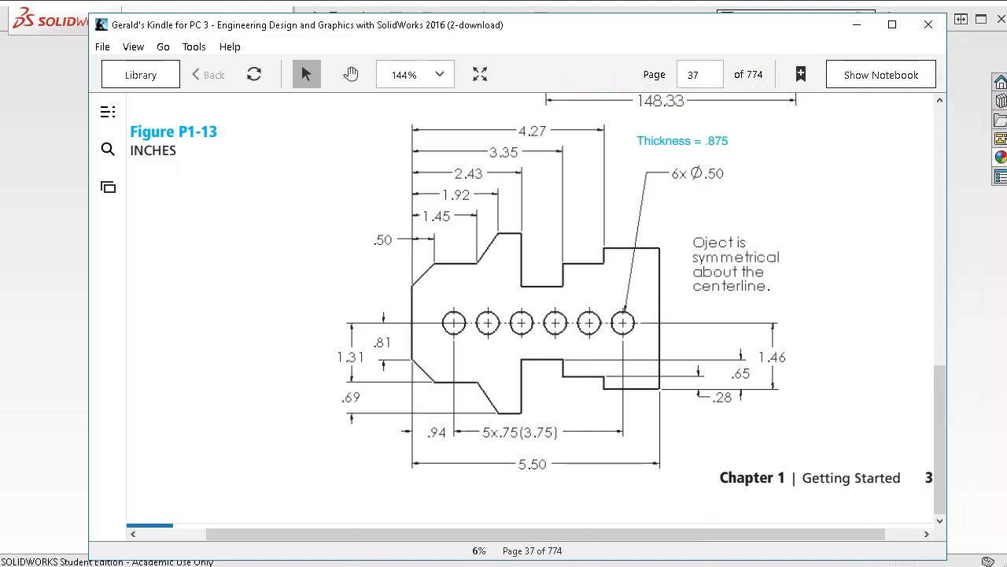
{"action": "key", "text": "alt+Tab"}
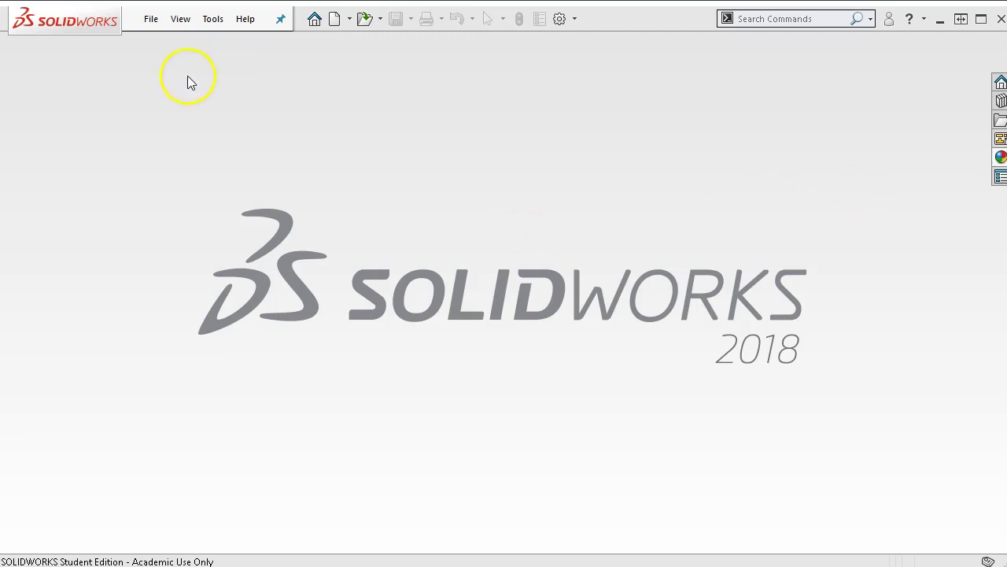
{"action": "left_click", "coordinate": [152, 20]}
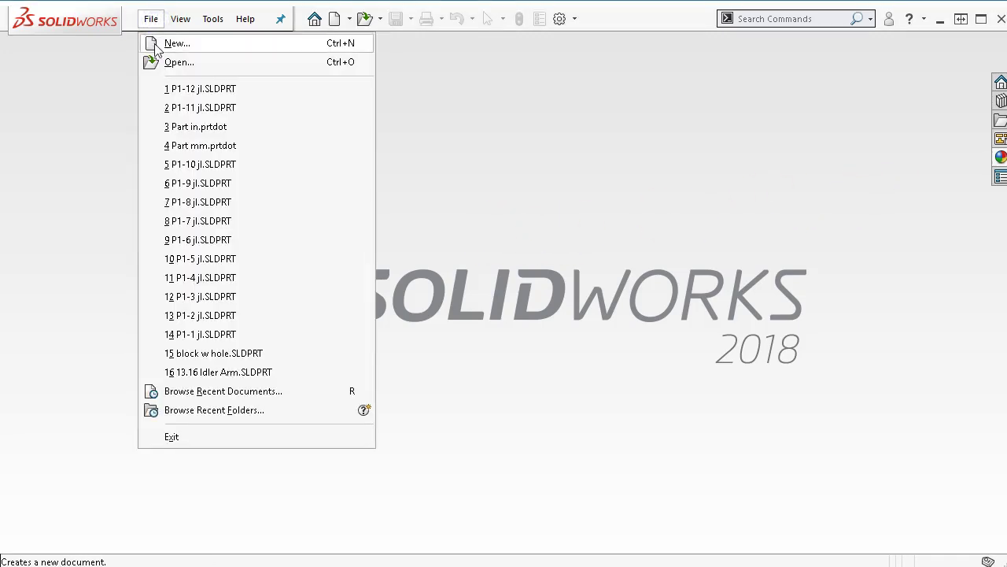
{"action": "left_click", "coordinate": [154, 43]}
{"action": "left_click", "coordinate": [423, 142]}
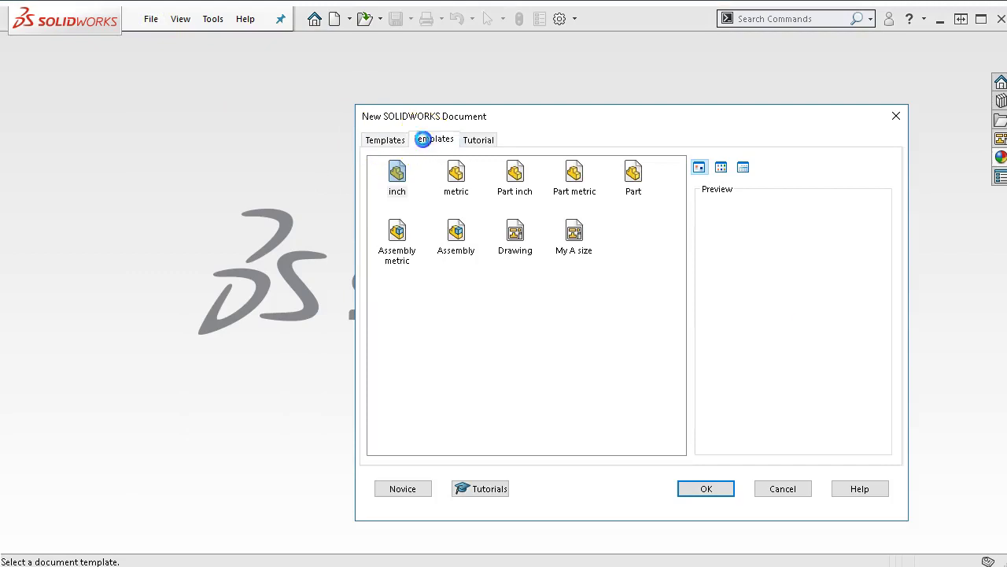
{"action": "left_click", "coordinate": [397, 171]}
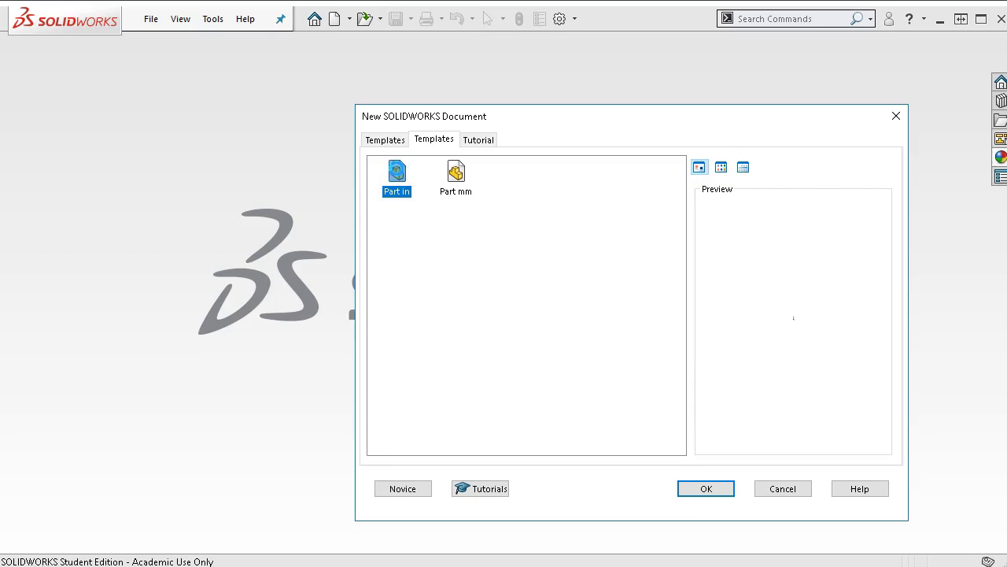
{"action": "double_click", "coordinate": [397, 170]}
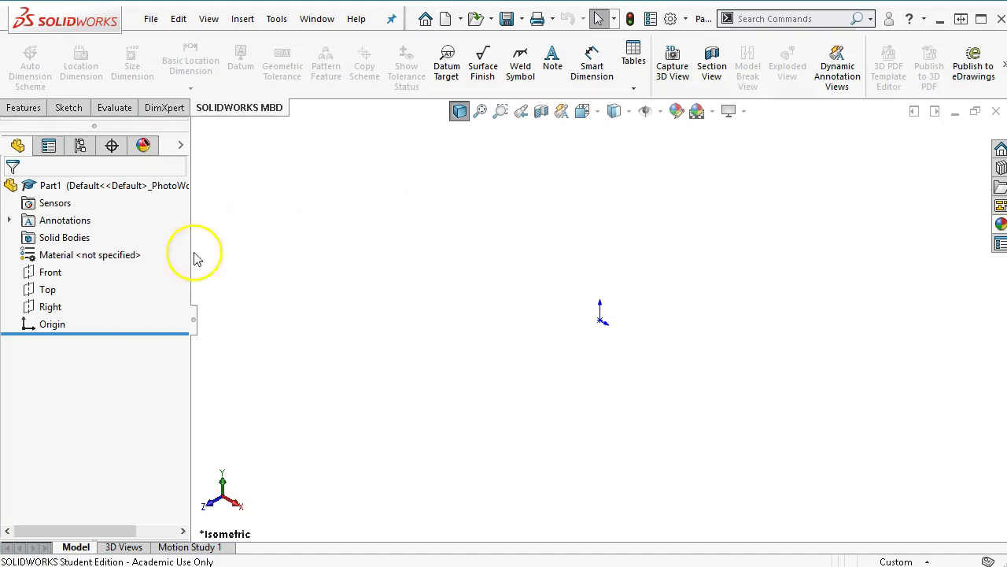
Start a sketch on the Front plane and draw a horizontal construction line of infinite length through the origin
{"action": "left_click", "coordinate": [51, 273]}
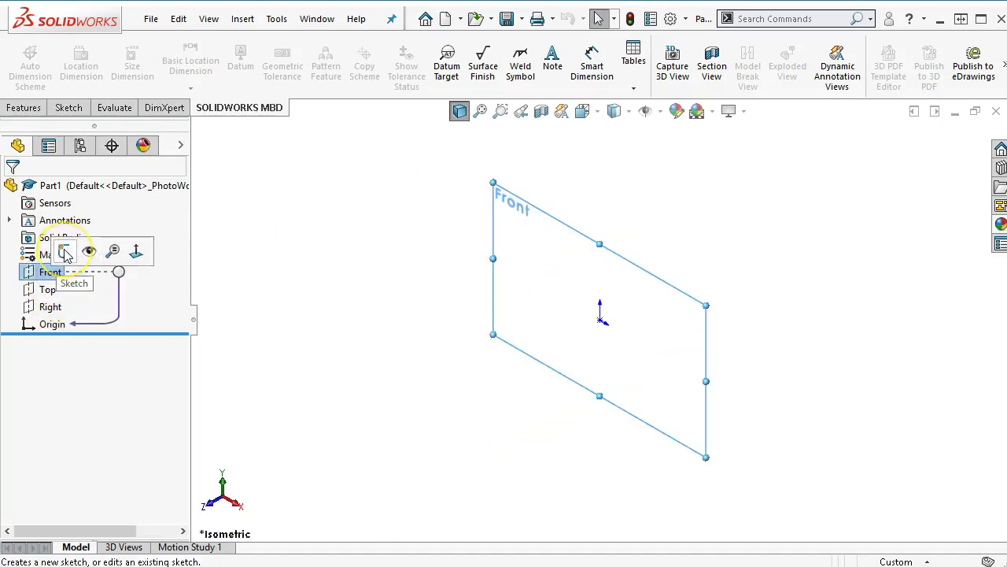
{"action": "left_click", "coordinate": [65, 251]}
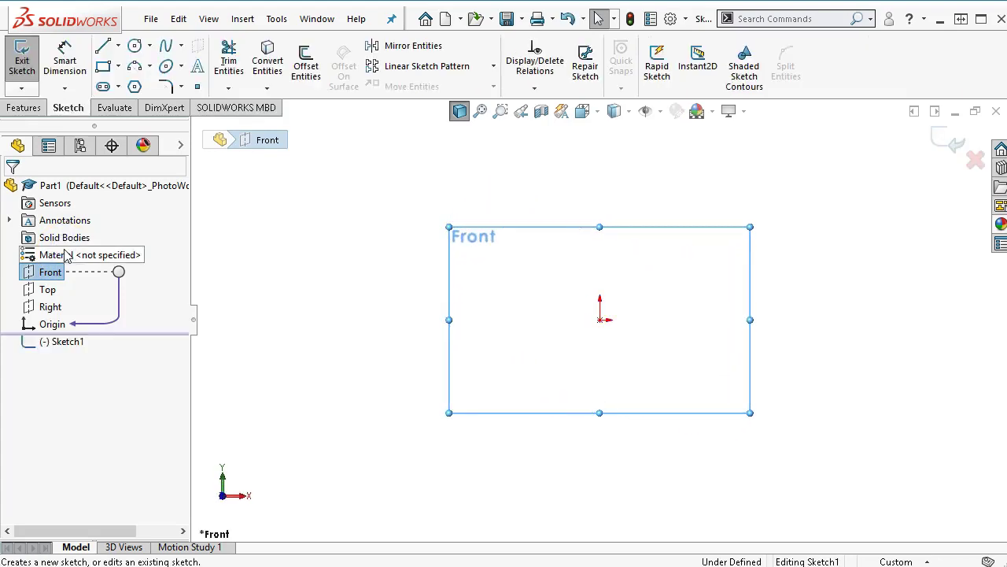
{"action": "left_click", "coordinate": [118, 45]}
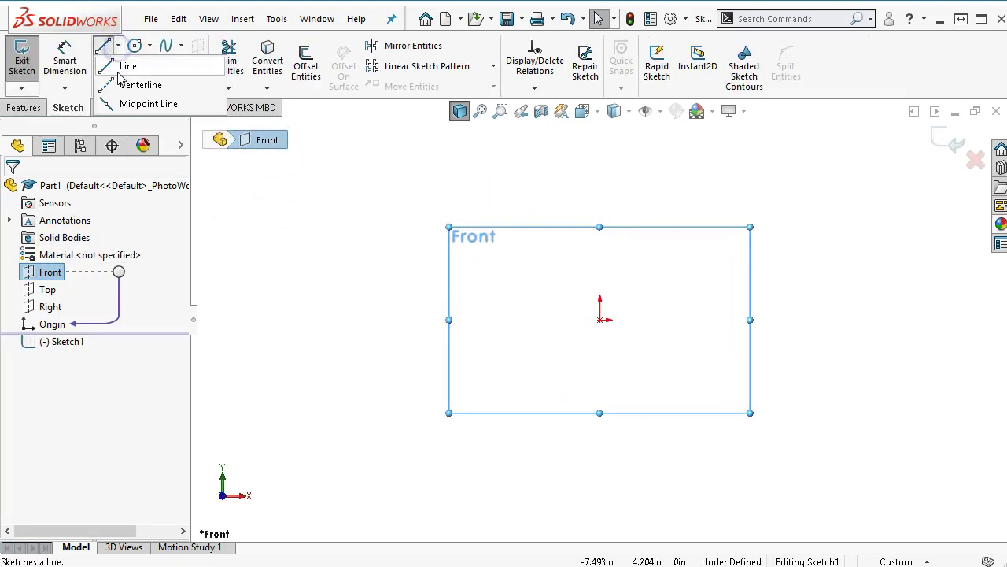
{"action": "left_click", "coordinate": [119, 85]}
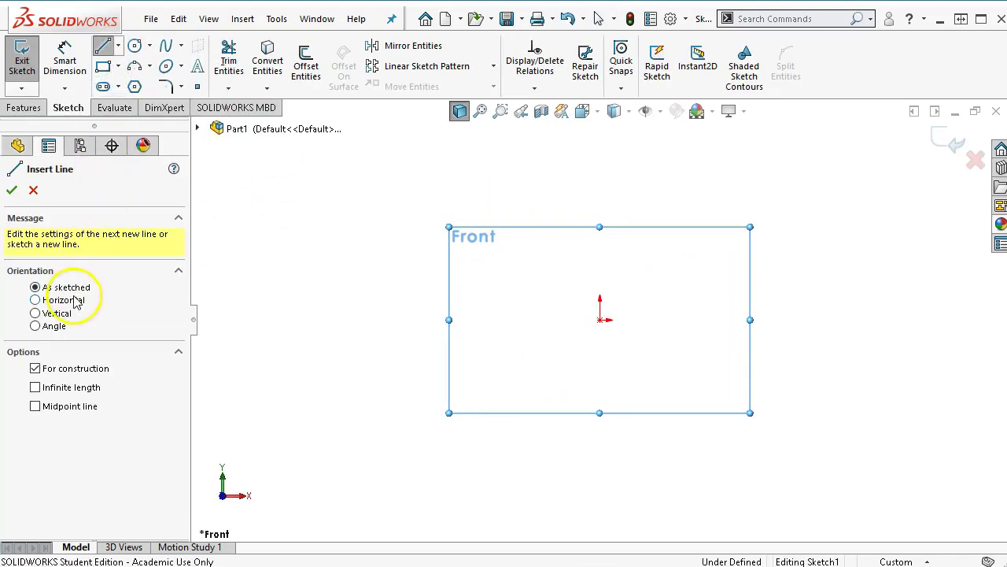
{"action": "left_click", "coordinate": [70, 301]}
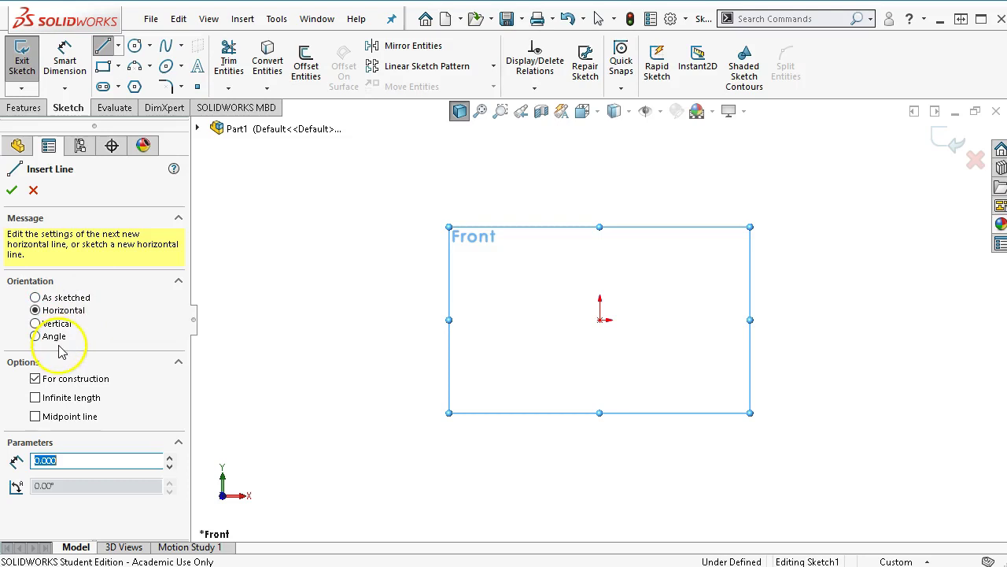
{"action": "left_click", "coordinate": [50, 399]}
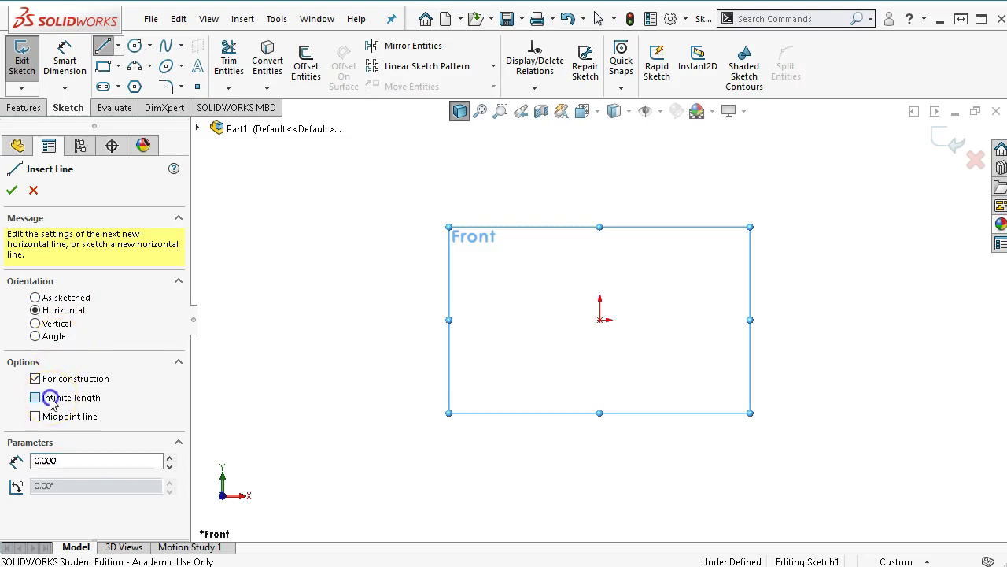
{"action": "left_click", "coordinate": [599, 319]}
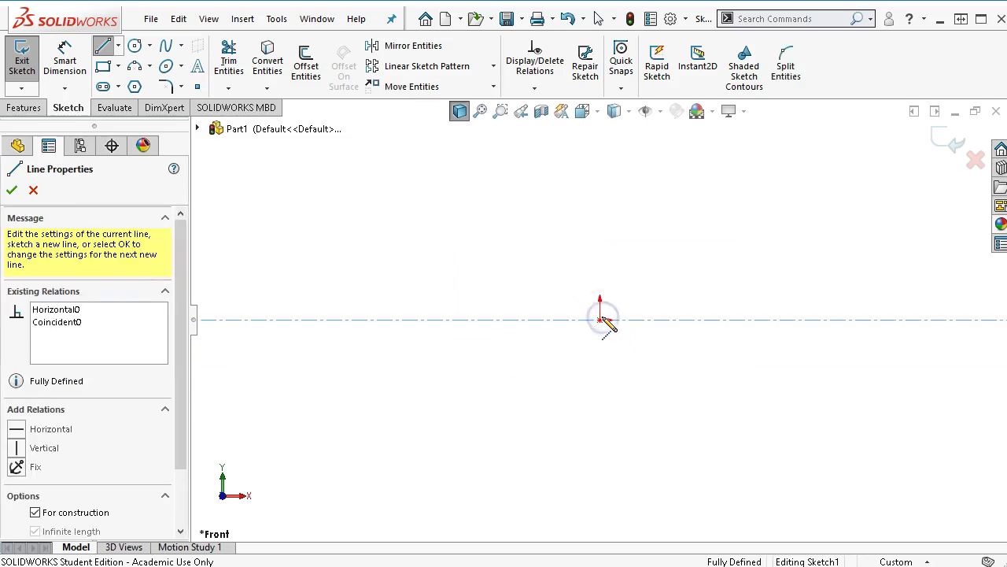
{"action": "right_click", "coordinate": [588, 385]}
{"action": "left_click", "coordinate": [619, 397]}
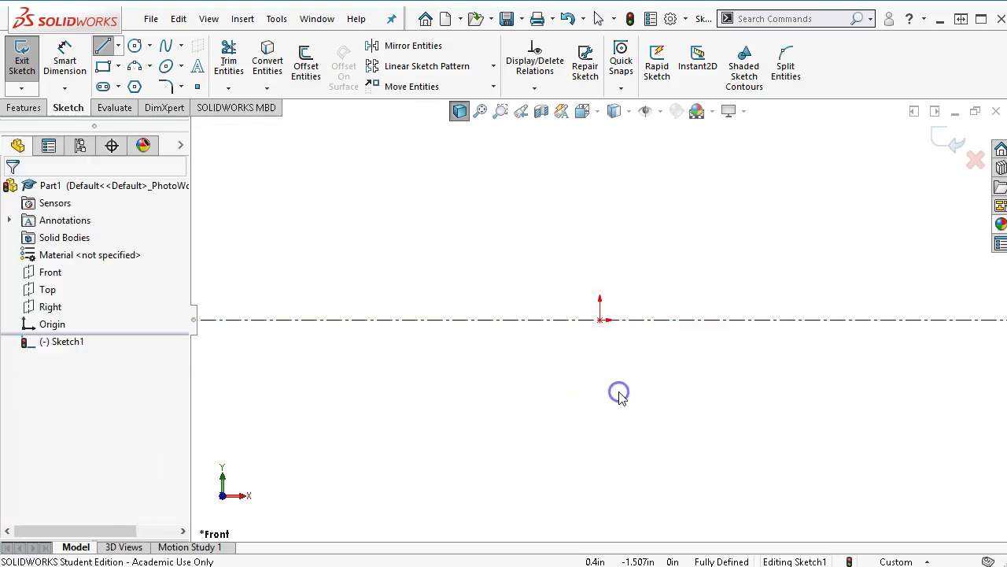
{"action": "left_click", "coordinate": [645, 322]}
{"action": "left_click", "coordinate": [649, 326]}
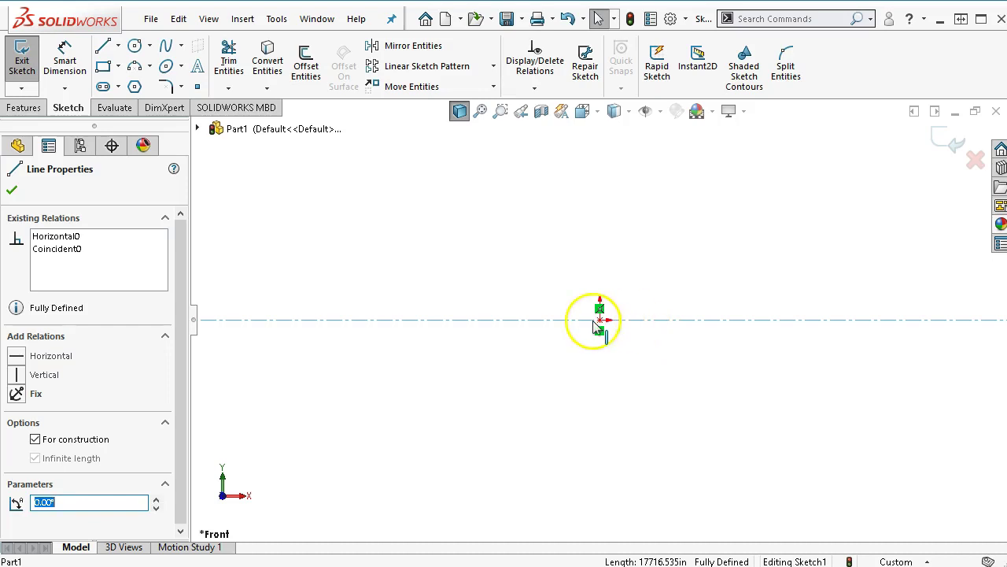
{"action": "left_click", "coordinate": [494, 226]}
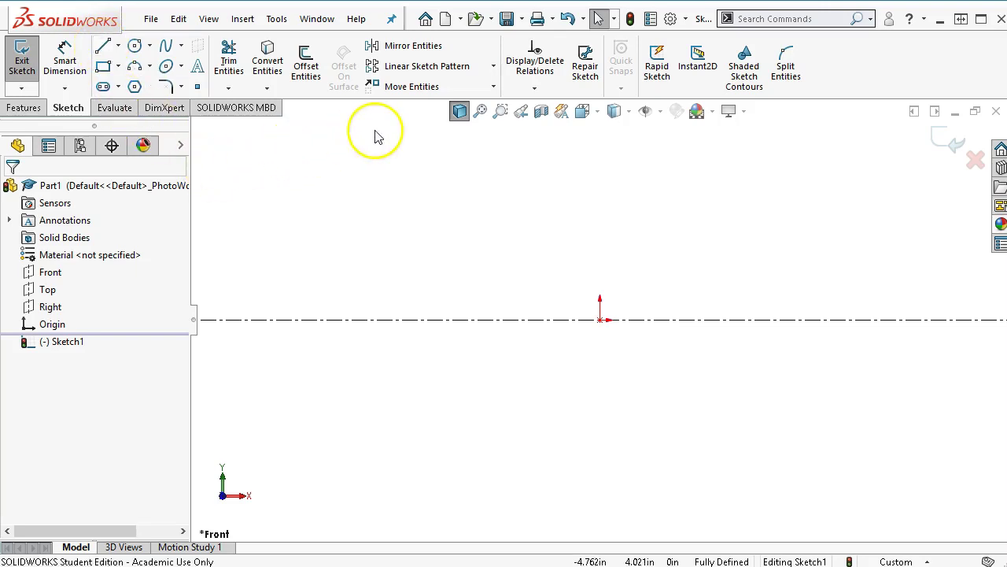
Sketch a connected profile from the origin: a vertical line about 1.12 in high, a line sloping up to the right, and a horizontal line
{"action": "left_click", "coordinate": [102, 49]}
{"action": "left_click", "coordinate": [601, 320]}
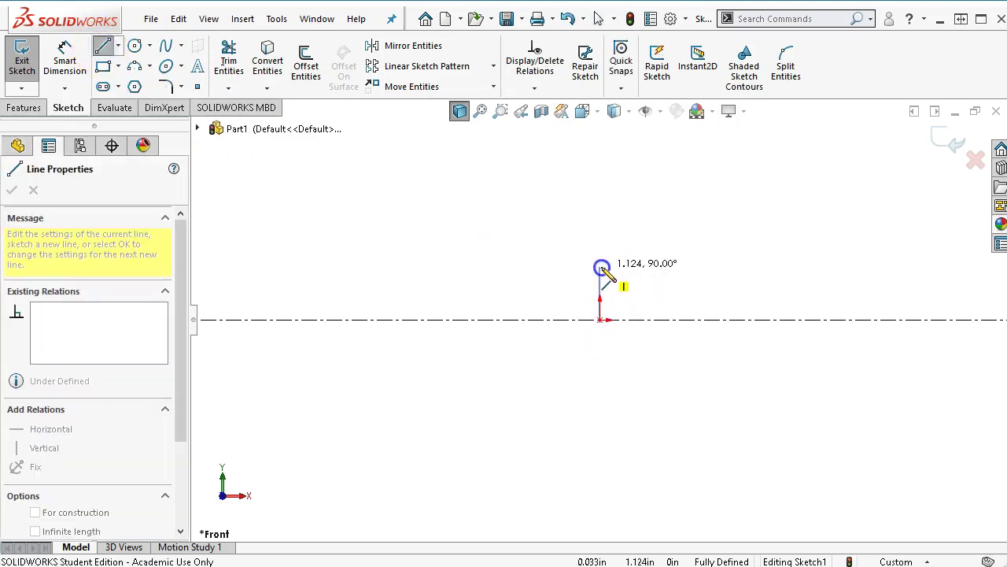
{"action": "left_click", "coordinate": [603, 268]}
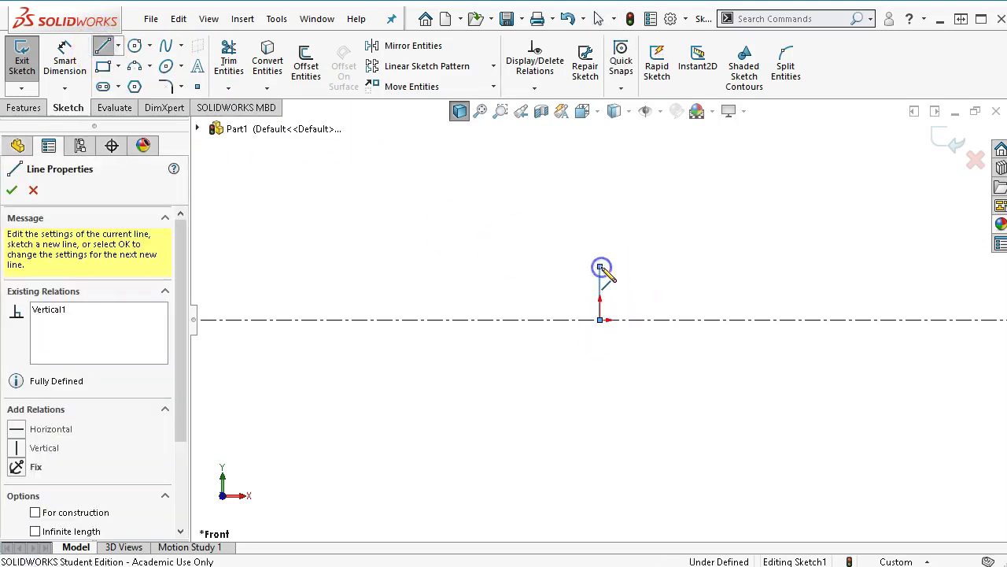
{"action": "left_click", "coordinate": [653, 232]}
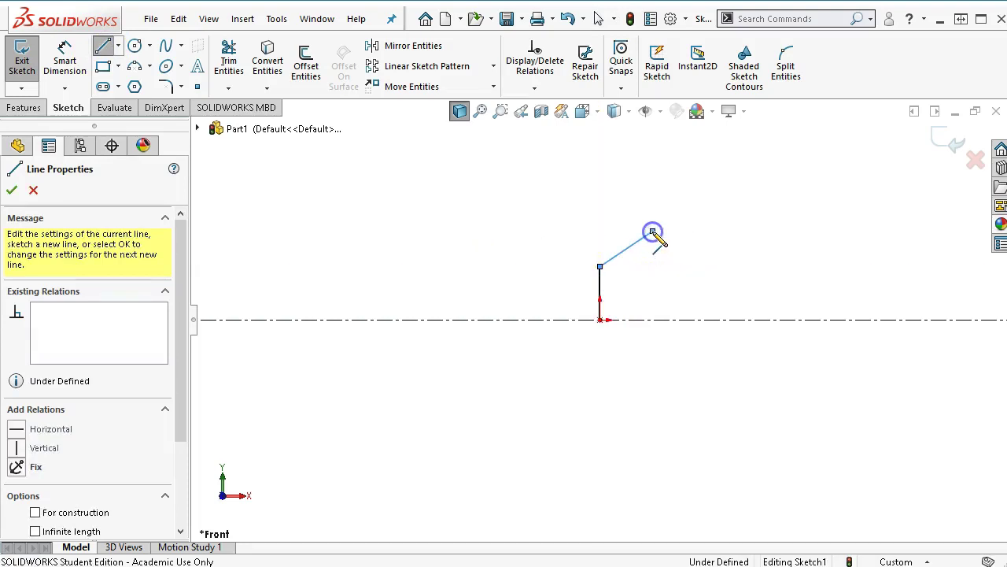
{"action": "left_click", "coordinate": [714, 232]}
{"action": "right_click", "coordinate": [785, 197]}
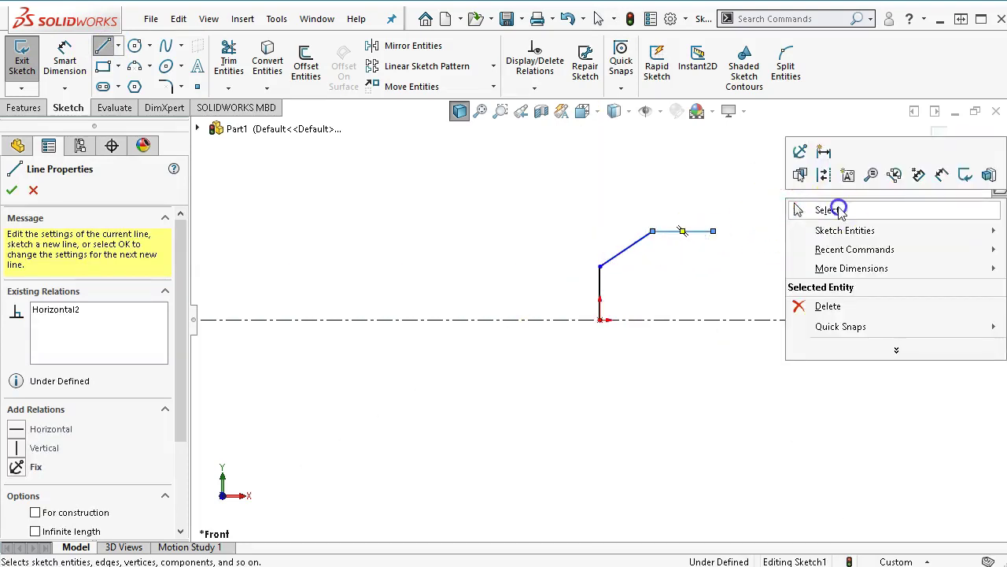
{"action": "left_click", "coordinate": [814, 209]}
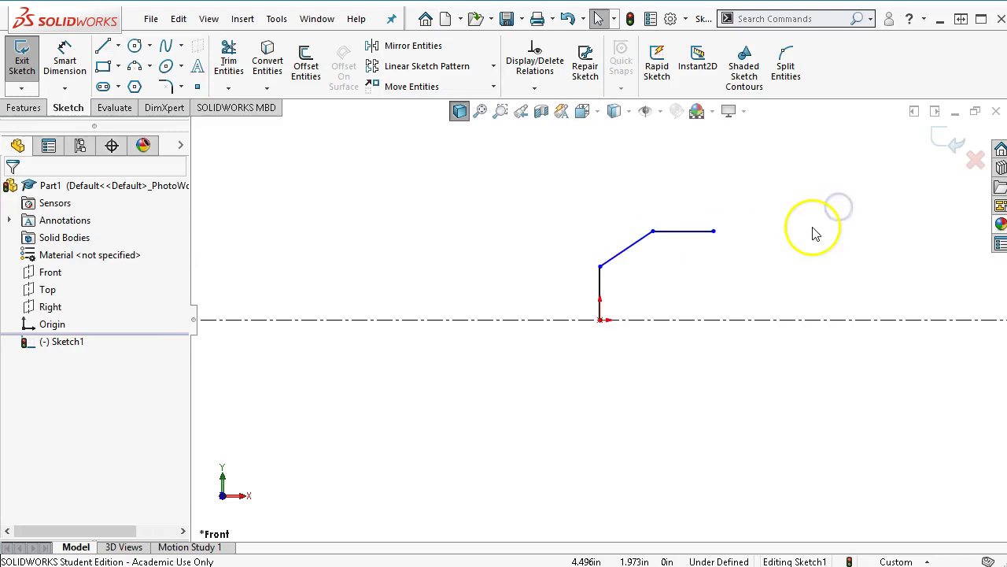
Dimension the vertical line's length as 0.81 in
{"action": "left_click", "coordinate": [65, 60]}
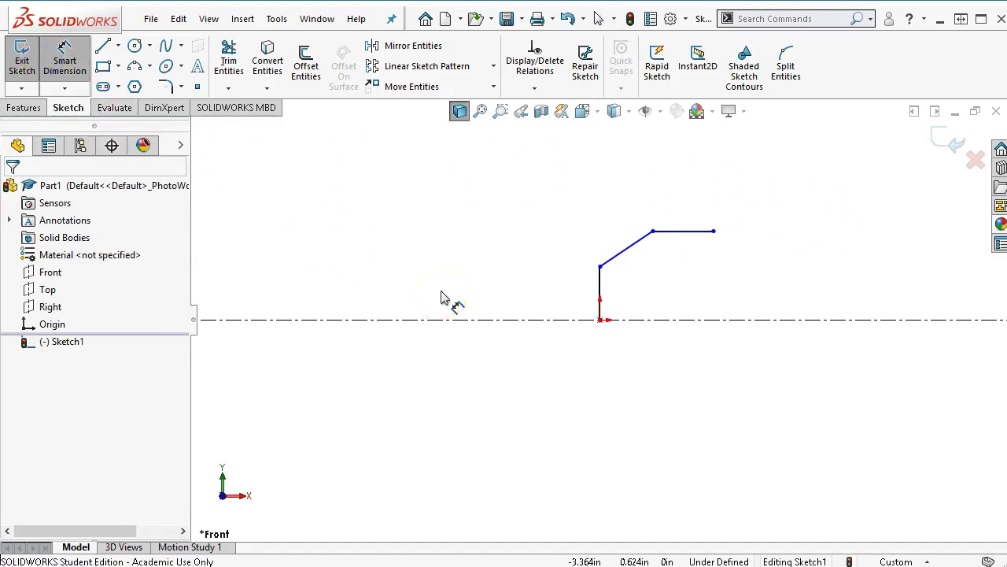
{"action": "left_click", "coordinate": [599, 293]}
{"action": "left_click", "coordinate": [525, 288]}
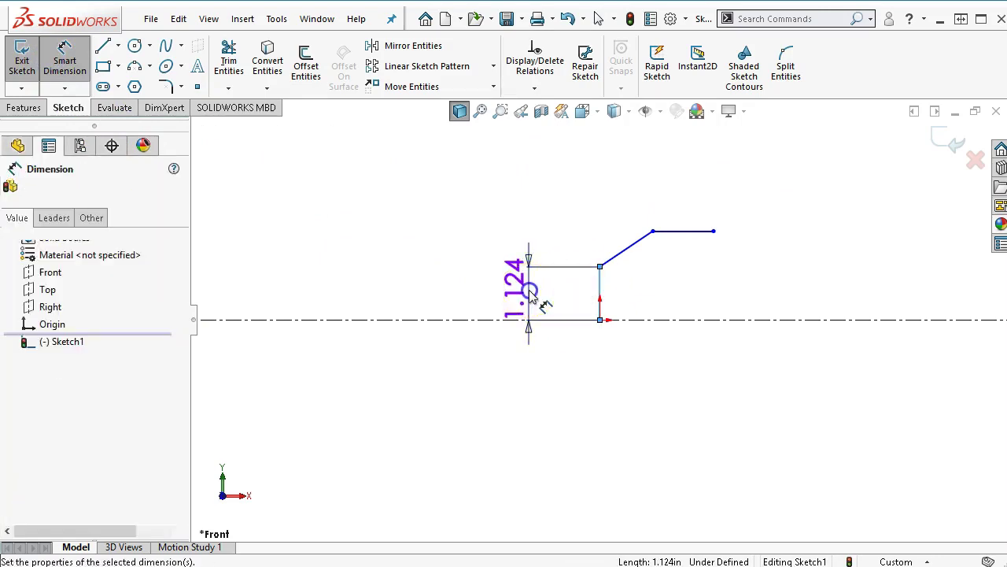
{"action": "type", "text": ".81"}
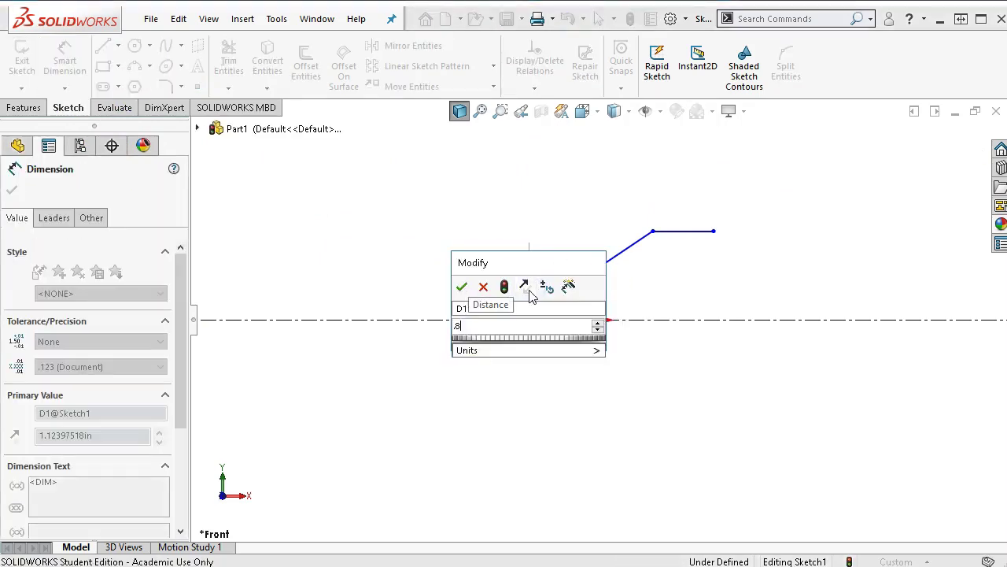
{"action": "key", "text": "Return"}
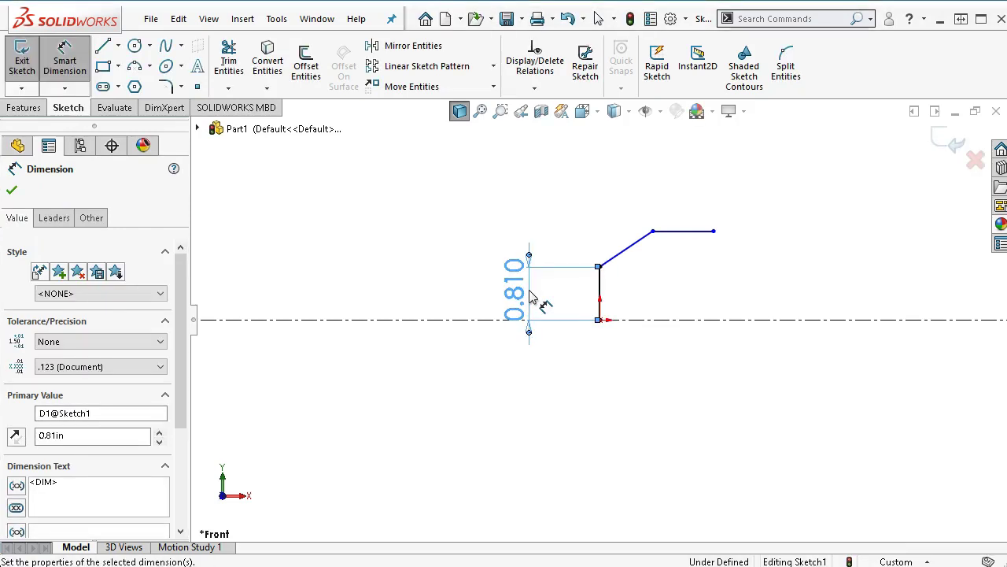
Dimension the sloped line's horizontal extent as 0.5 in
{"action": "left_click", "coordinate": [622, 248]}
{"action": "left_click", "coordinate": [630, 202]}
{"action": "type", "text": ".5"}
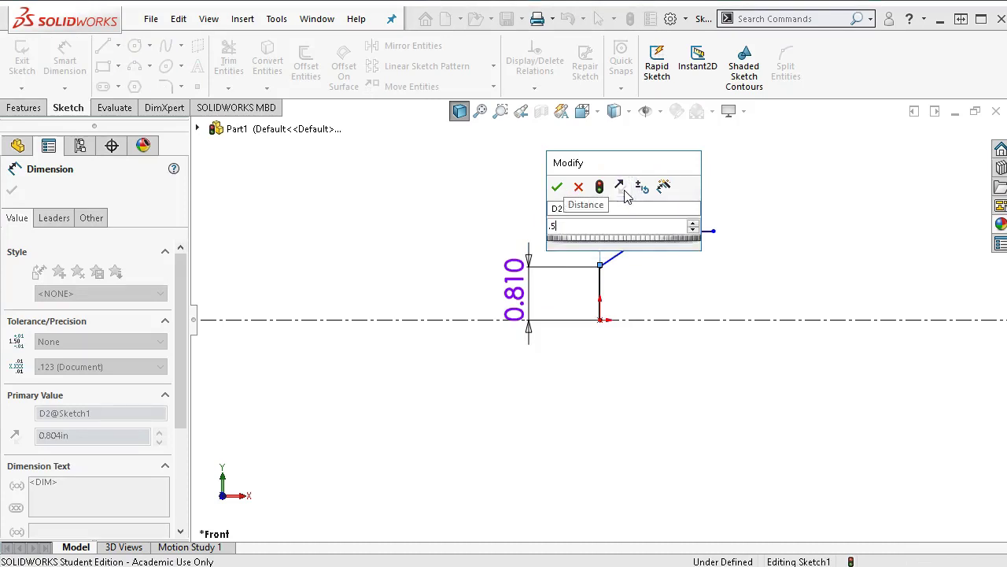
{"action": "key", "text": "Return"}
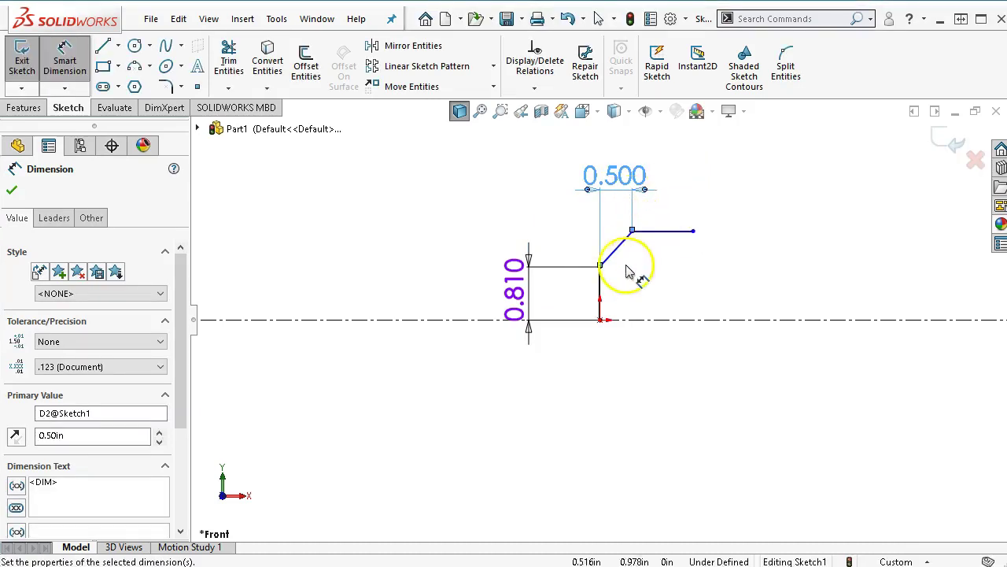
Dimension the height of the short horizontal line above the centerline as 1.31 in and leave the dimension tool
{"action": "left_click", "coordinate": [626, 319]}
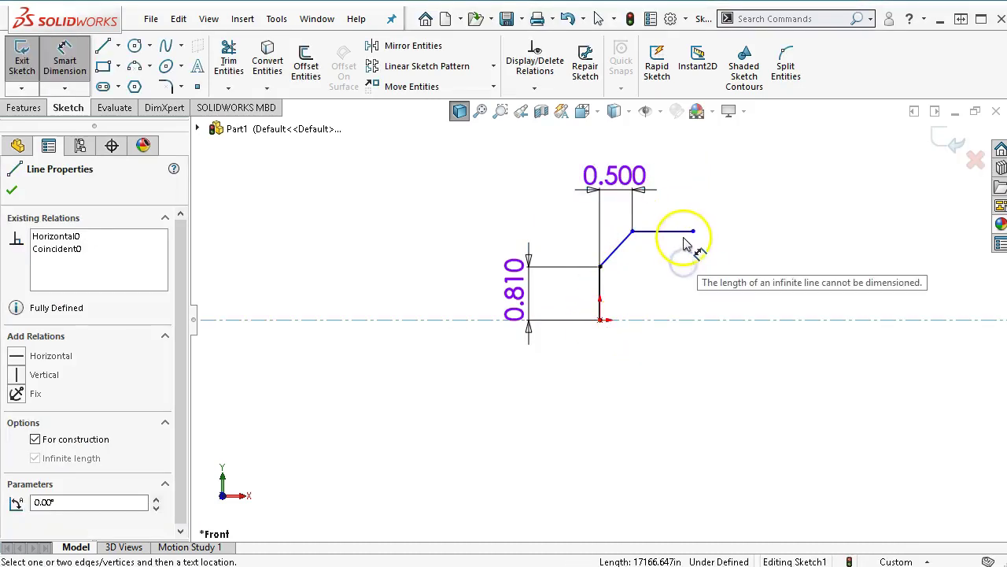
{"action": "left_click", "coordinate": [675, 231]}
{"action": "left_click", "coordinate": [406, 287]}
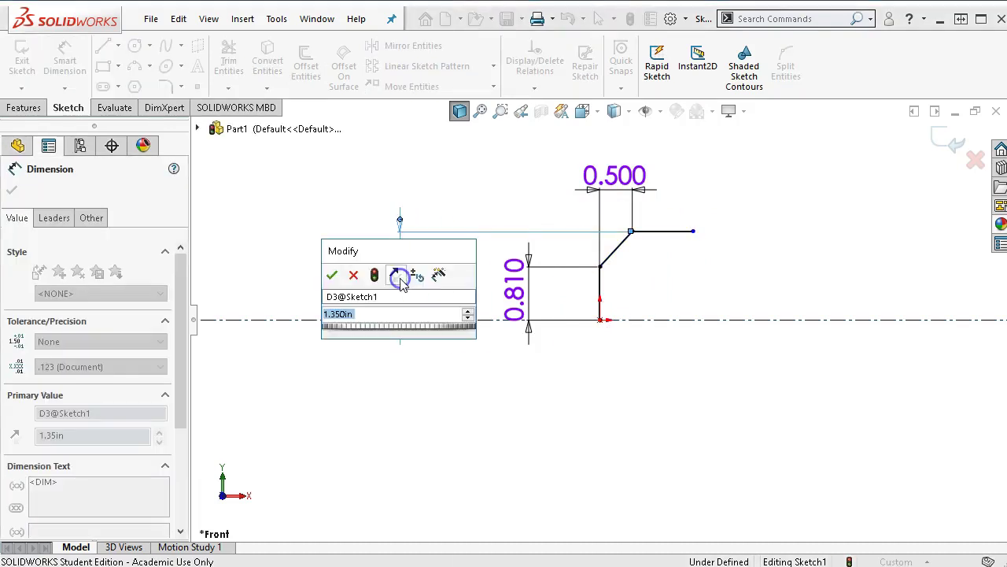
{"action": "type", "text": "1.1"}
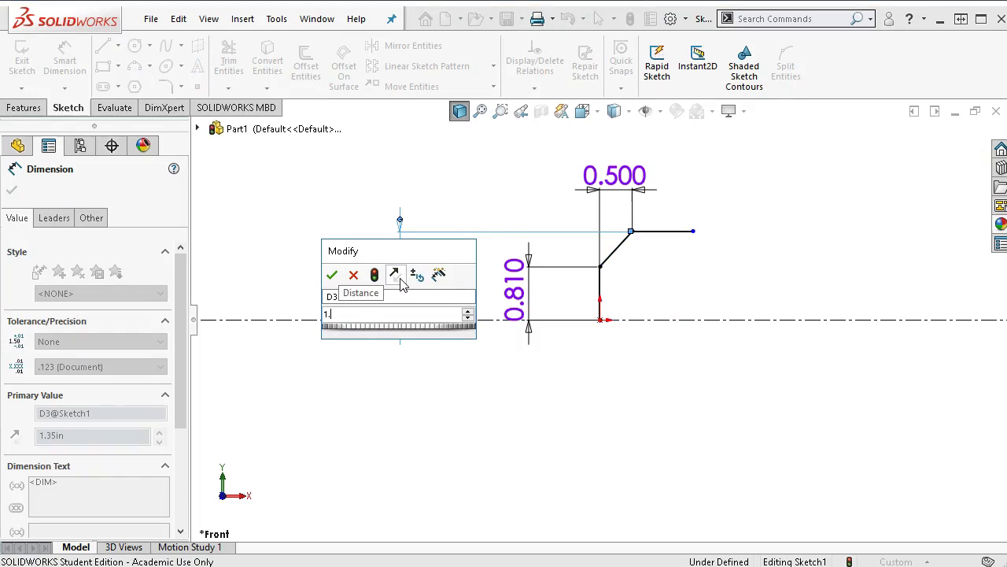
{"action": "key", "text": "BackSpace"}
{"action": "type", "text": "31"}
{"action": "key", "text": "Return"}
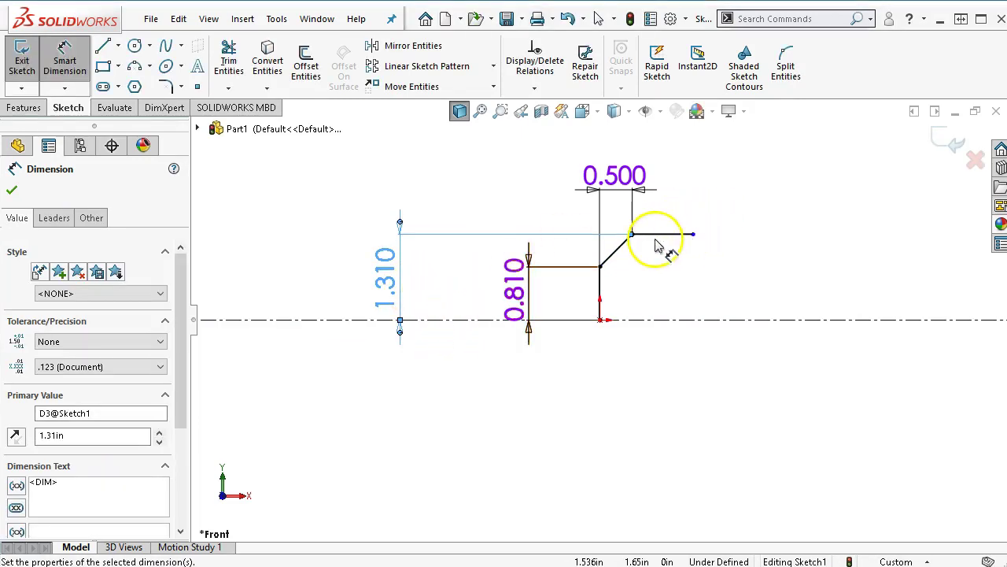
{"action": "right_click", "coordinate": [480, 192]}
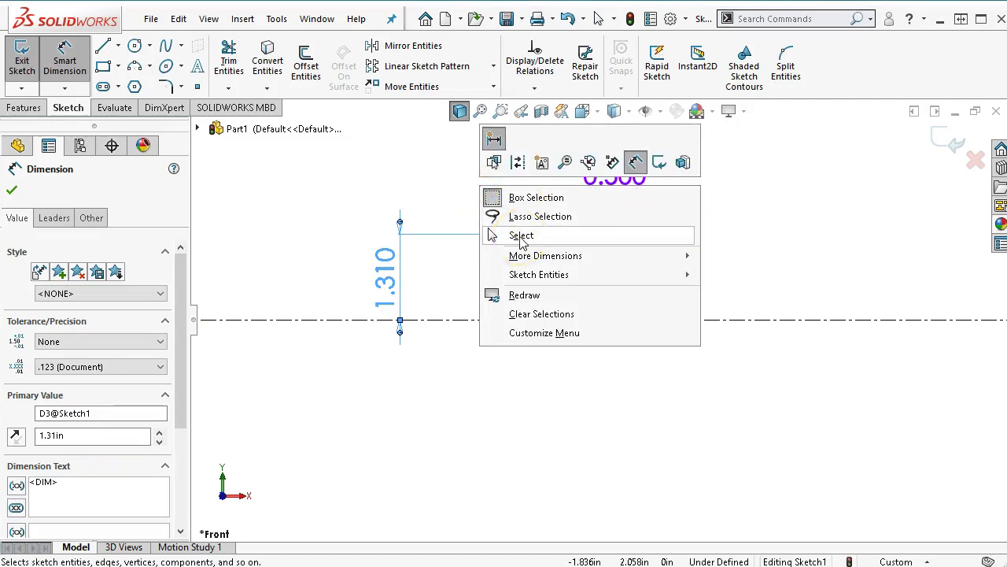
{"action": "left_click", "coordinate": [521, 237]}
{"action": "left_click", "coordinate": [486, 205]}
{"action": "left_click", "coordinate": [484, 189]}
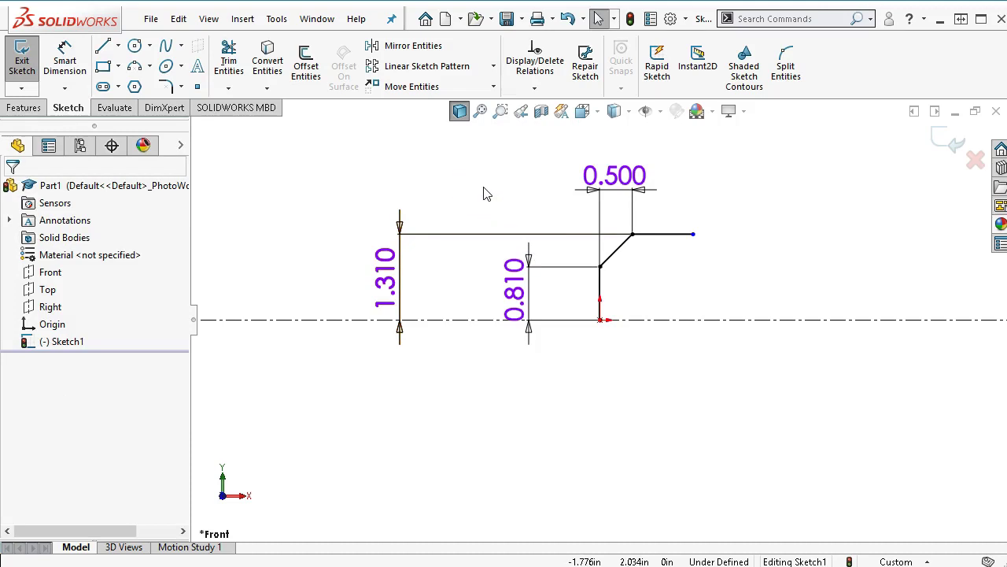
Select the three profile lines together with the centerline and mirror the profile about the centerline
{"action": "left_click", "coordinate": [744, 192]}
{"action": "left_click_drag", "start_coordinate": [743, 196], "coordinate": [446, 391]}
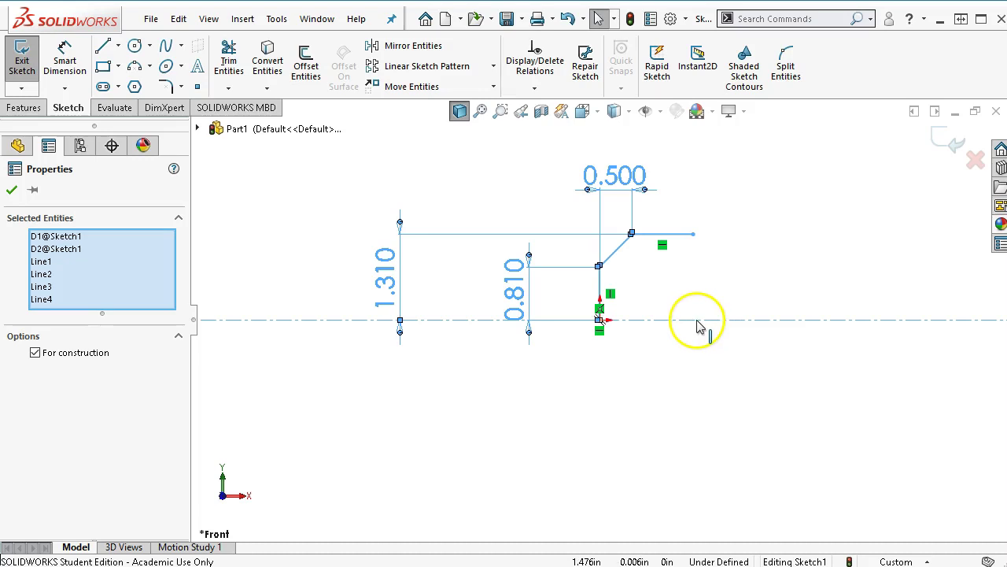
{"action": "left_click", "coordinate": [417, 48]}
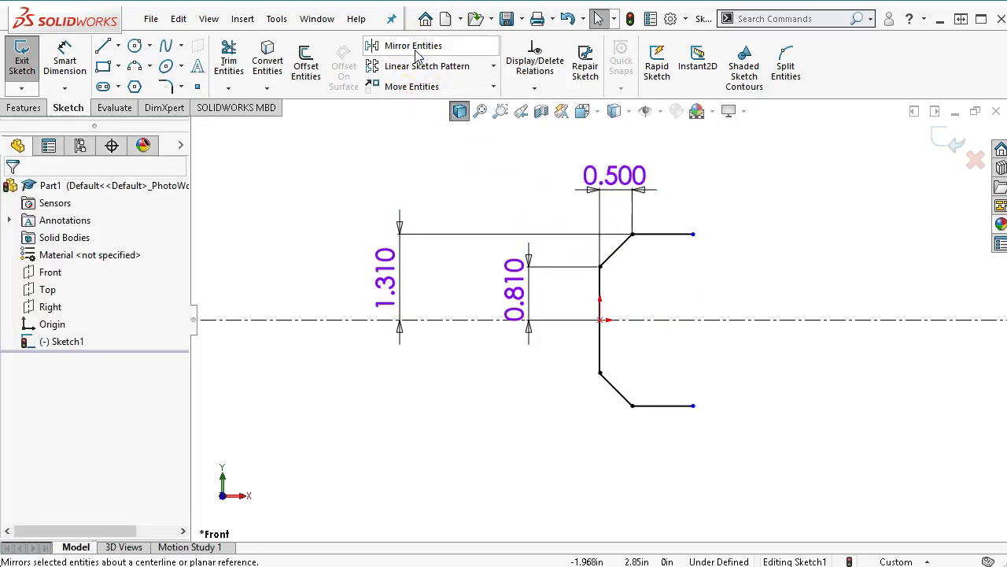
Sketch a line chain from the upper horizontal line's open end: about 1.38 in sloping up, horizontally right, vertically down, horizontally right above the centerline
{"action": "key", "text": "f"}
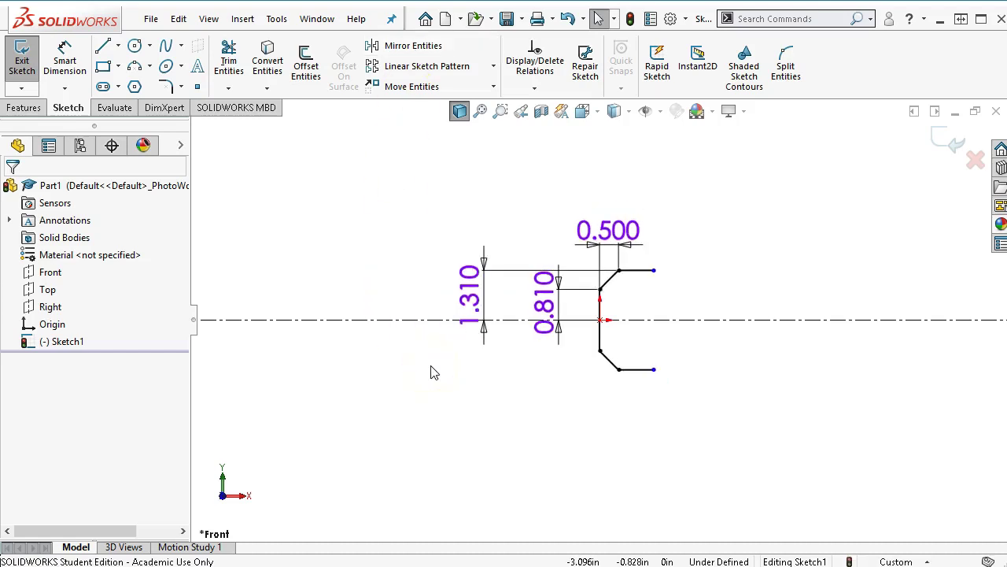
{"action": "scroll", "coordinate": [948, 236], "scroll_direction": "down", "scroll_amount": 2}
{"action": "scroll", "coordinate": [607, 325], "scroll_direction": "down", "scroll_amount": 3}
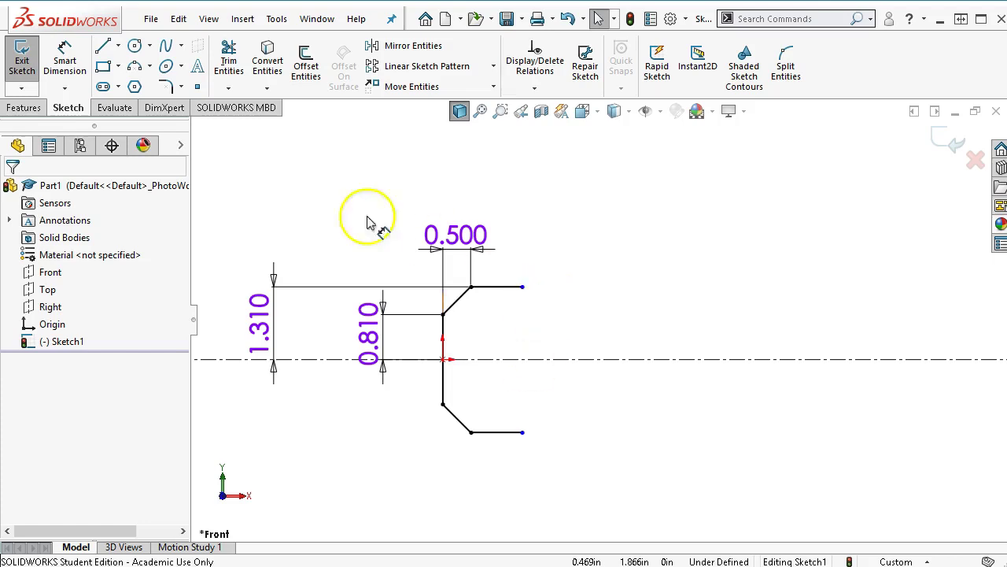
{"action": "left_click", "coordinate": [103, 46]}
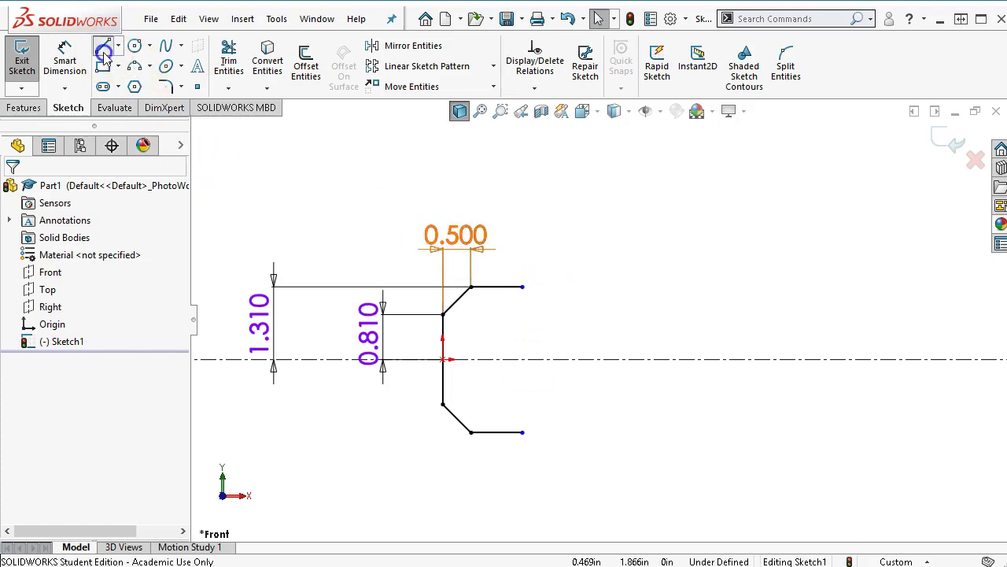
{"action": "left_click", "coordinate": [523, 286]}
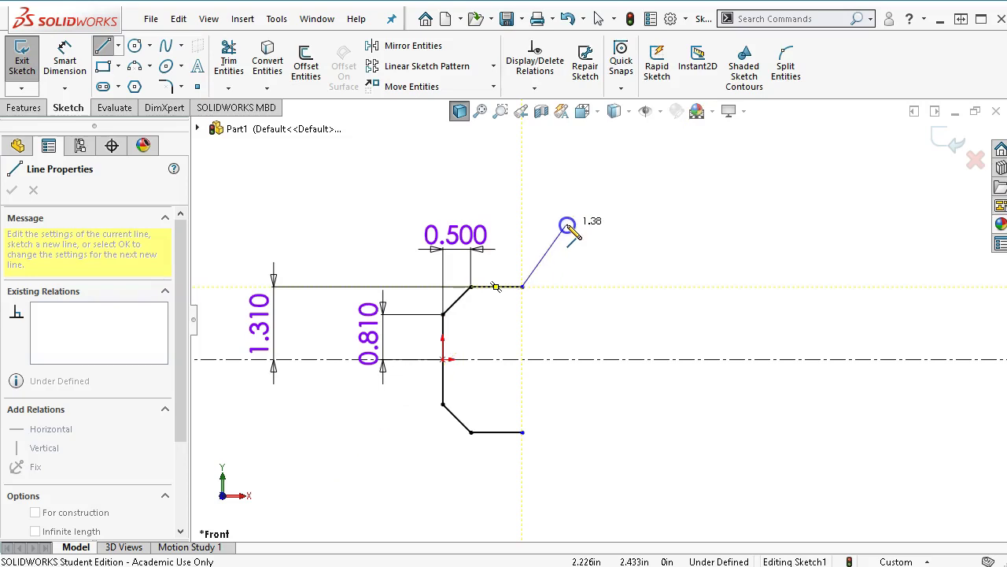
{"action": "left_click", "coordinate": [566, 226]}
{"action": "left_click", "coordinate": [617, 224]}
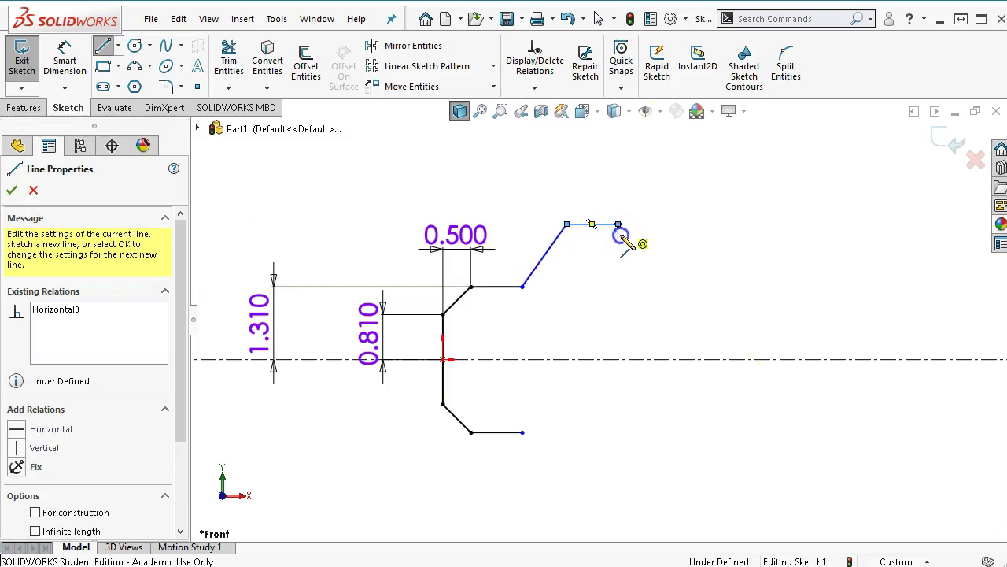
{"action": "left_click", "coordinate": [617, 322]}
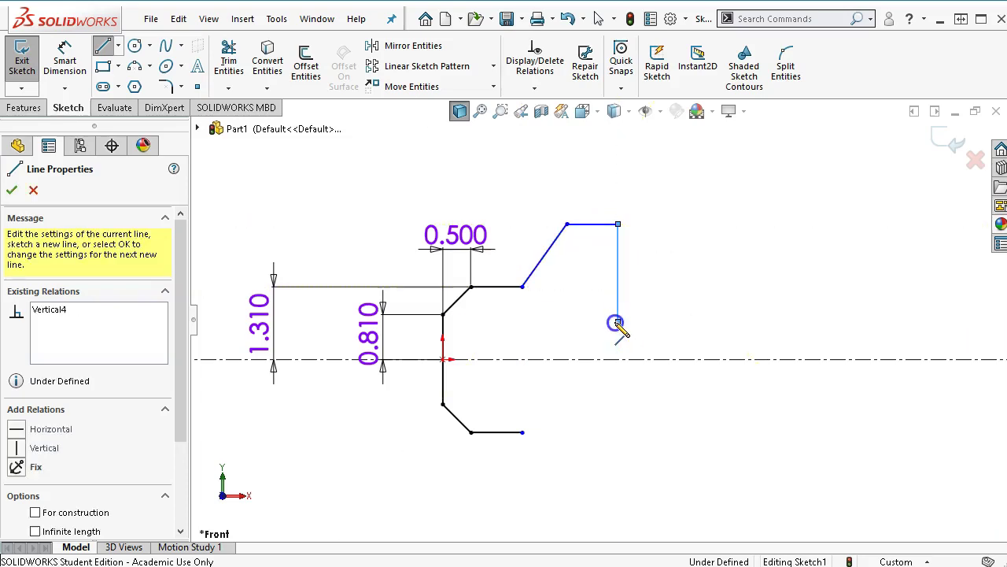
{"action": "double_click", "coordinate": [689, 321]}
{"action": "right_click", "coordinate": [748, 198]}
{"action": "left_click", "coordinate": [782, 199]}
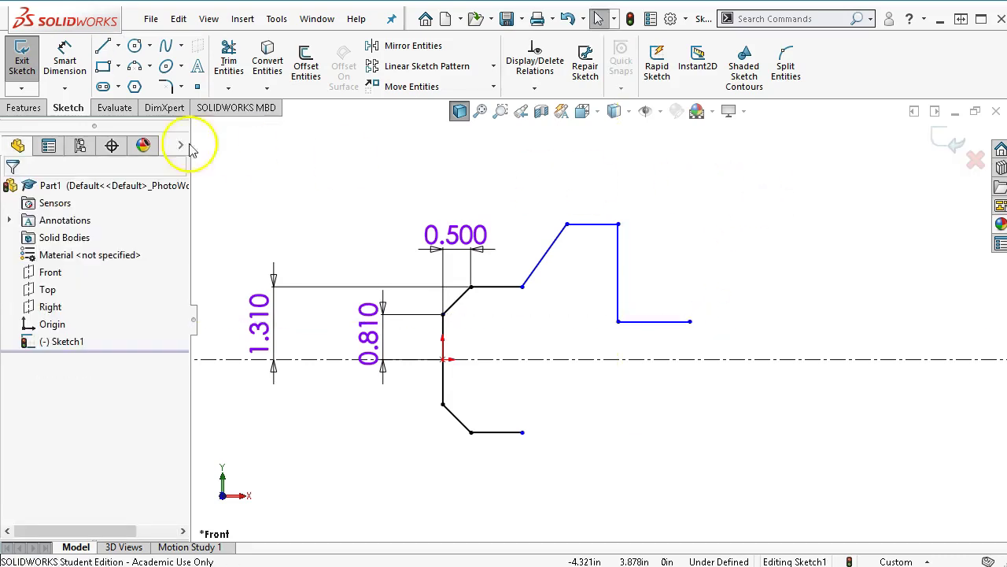
Dimension the horizontal distance from the left vertical line to the lower end of the new sloped line as 1.45 in
{"action": "left_click", "coordinate": [65, 63]}
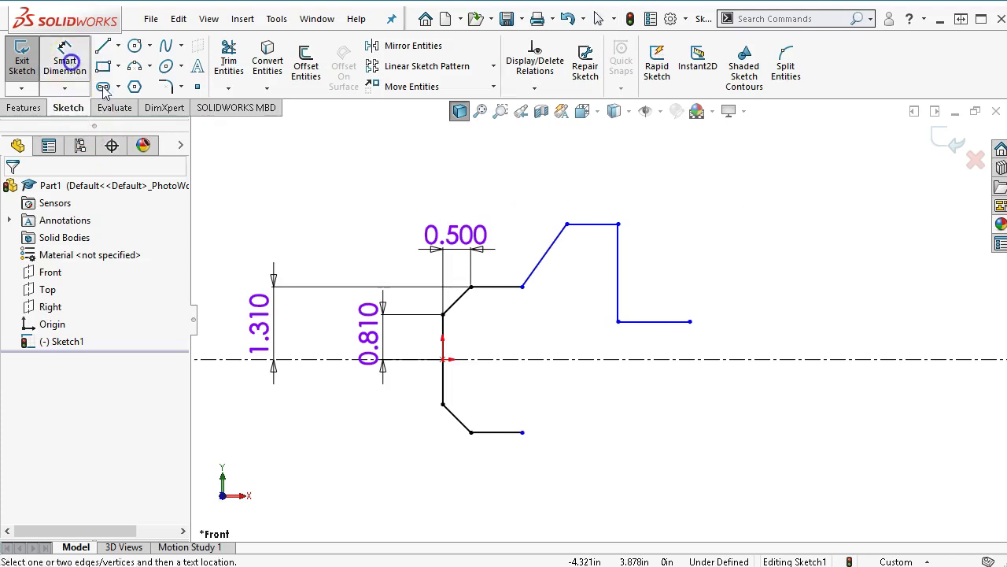
{"action": "left_click", "coordinate": [443, 340]}
{"action": "left_click", "coordinate": [522, 285]}
{"action": "left_click", "coordinate": [470, 180]}
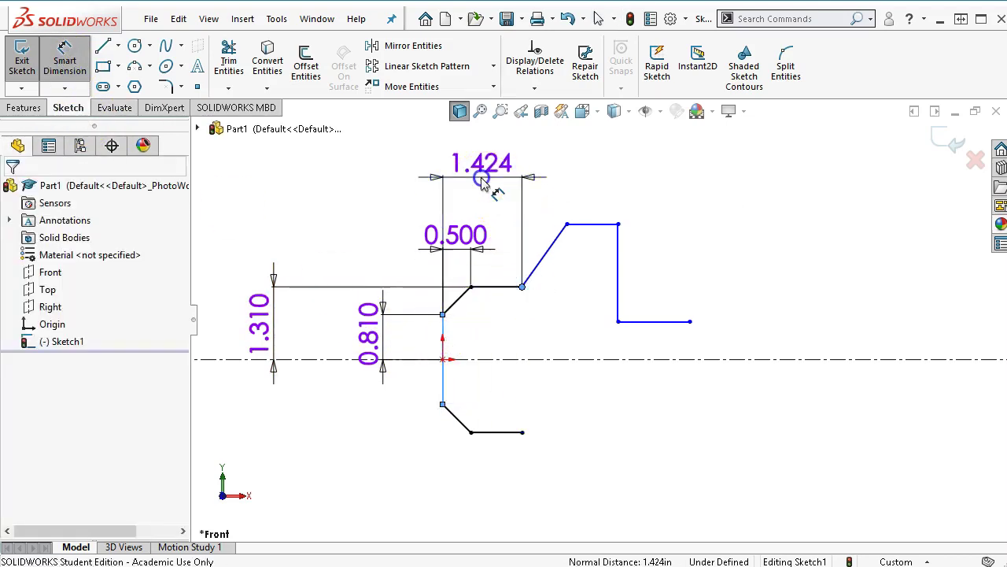
{"action": "type", "text": "1.45"}
{"action": "key", "text": "Return"}
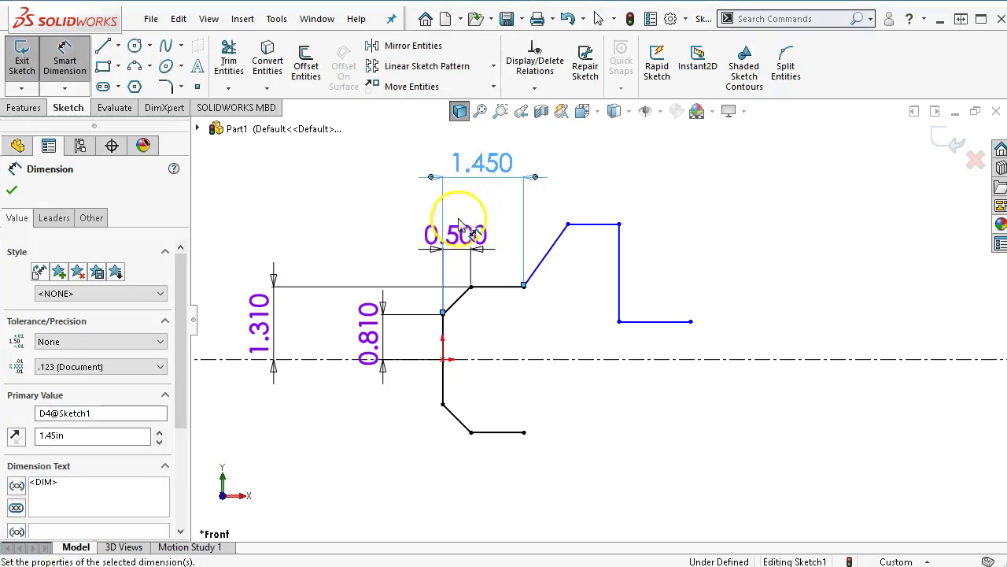
Dimension the horizontal distance from the left vertical line to the upper end of the new sloped line as 1.92 in
{"action": "left_click", "coordinate": [444, 334]}
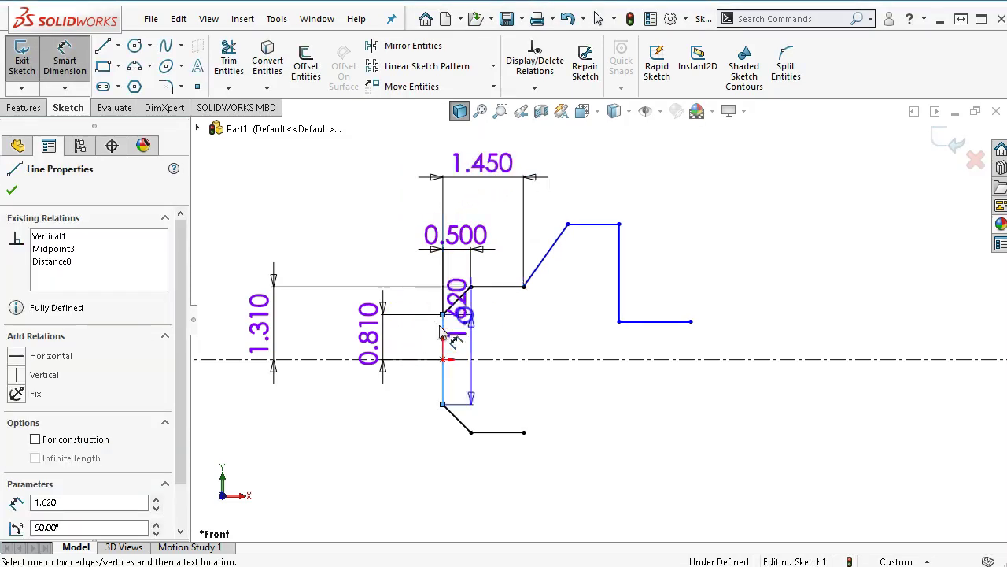
{"action": "left_click", "coordinate": [567, 225]}
{"action": "left_click", "coordinate": [504, 155]}
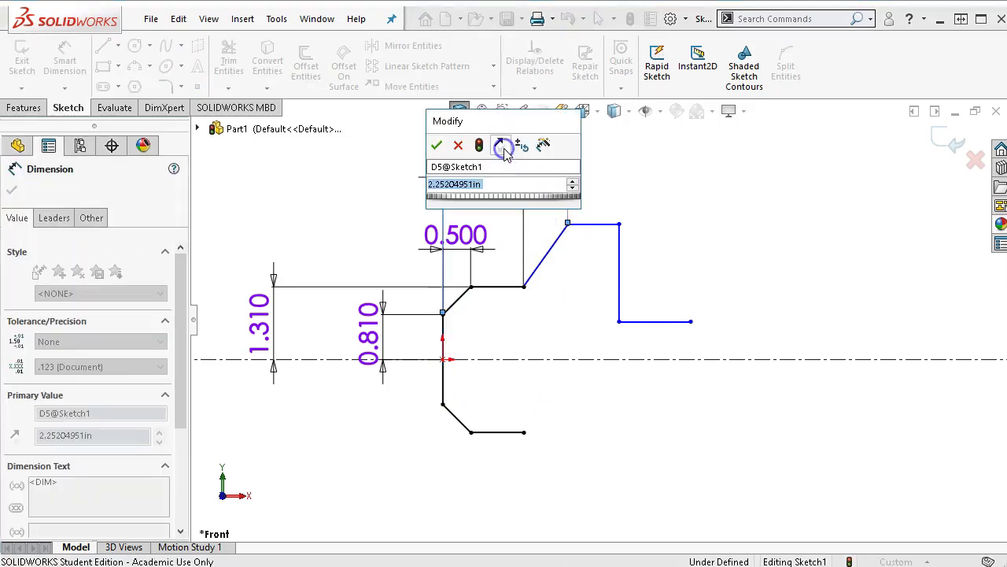
{"action": "type", "text": "1.92"}
{"action": "key", "text": "Return"}
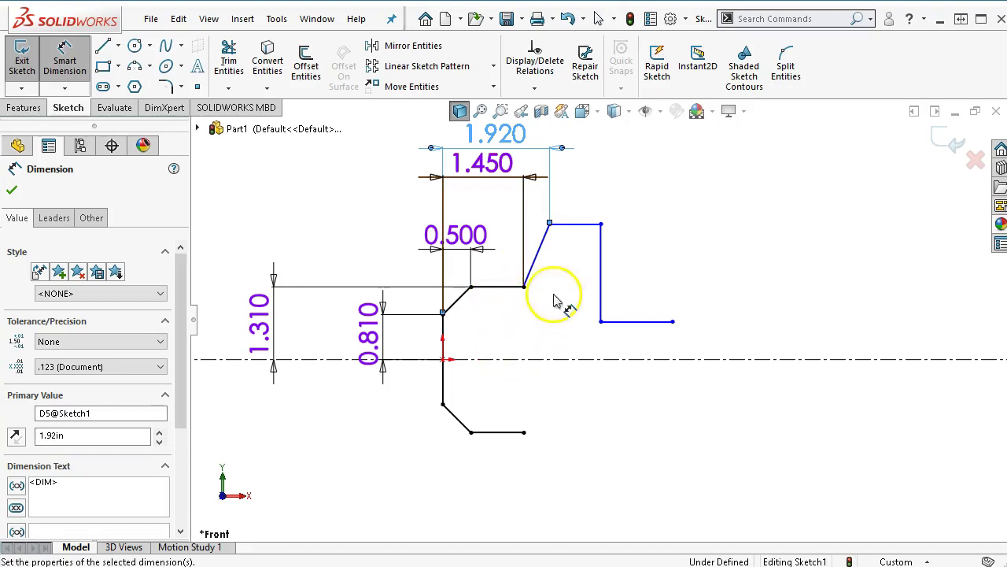
Dimension the vertical extent of the new sloped line as 0.69 in
{"action": "left_click", "coordinate": [536, 251]}
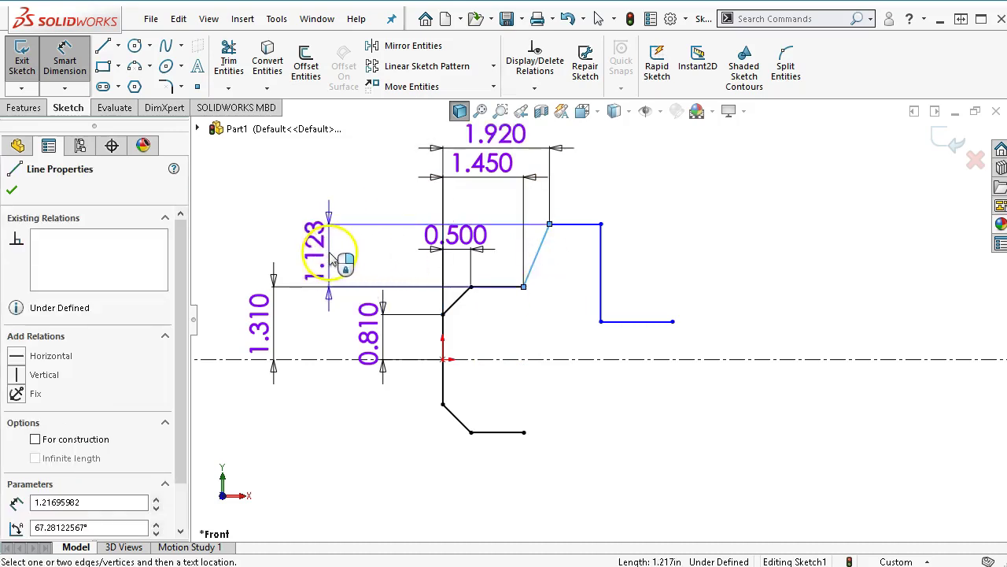
{"action": "left_click", "coordinate": [344, 259]}
{"action": "type", "text": ".69"}
{"action": "key", "text": "Return"}
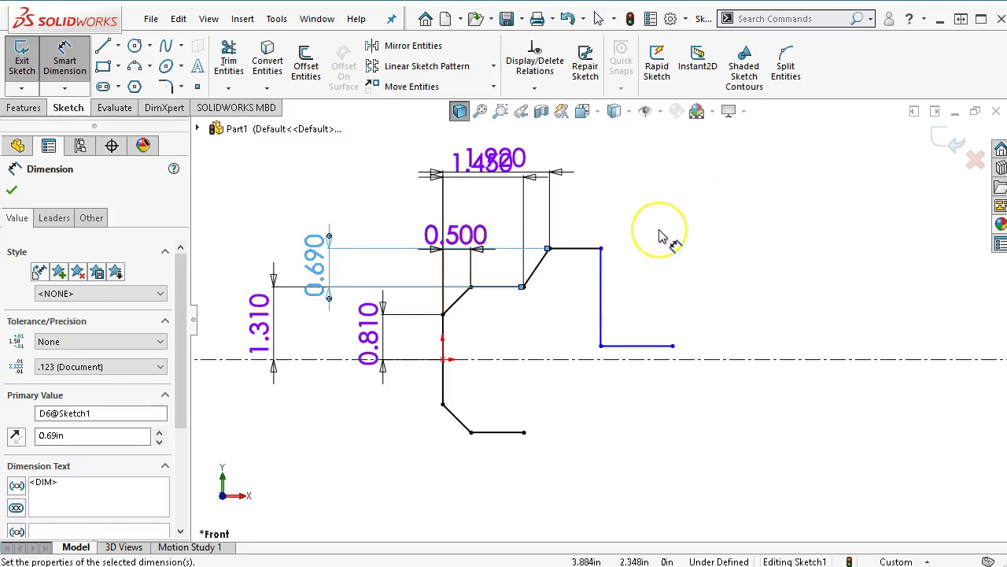
Dimension the distance between the left and right vertical lines as 2.43 in and leave the dimension tool
{"action": "scroll", "coordinate": [661, 236], "scroll_direction": "up", "scroll_amount": 2}
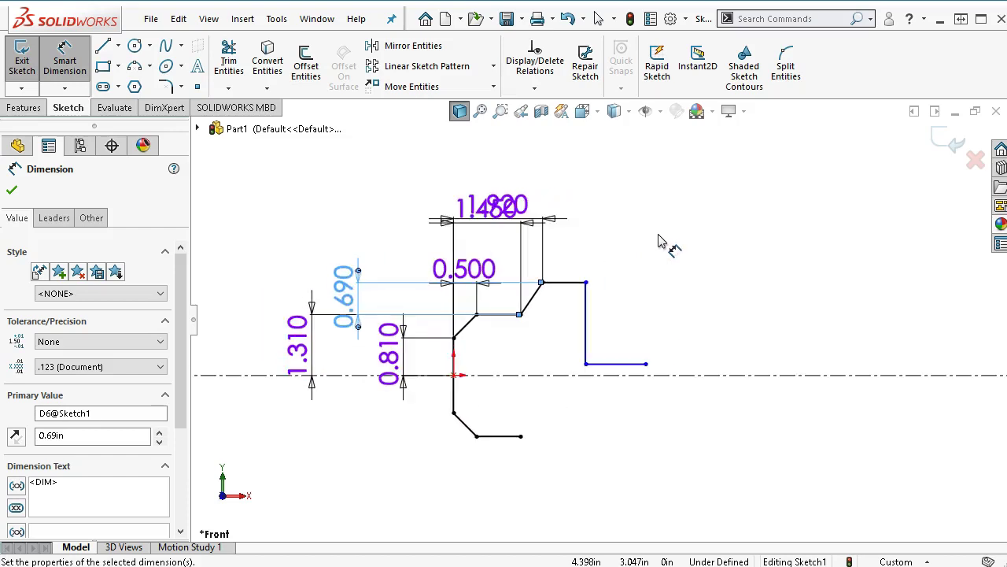
{"action": "left_click", "coordinate": [591, 307]}
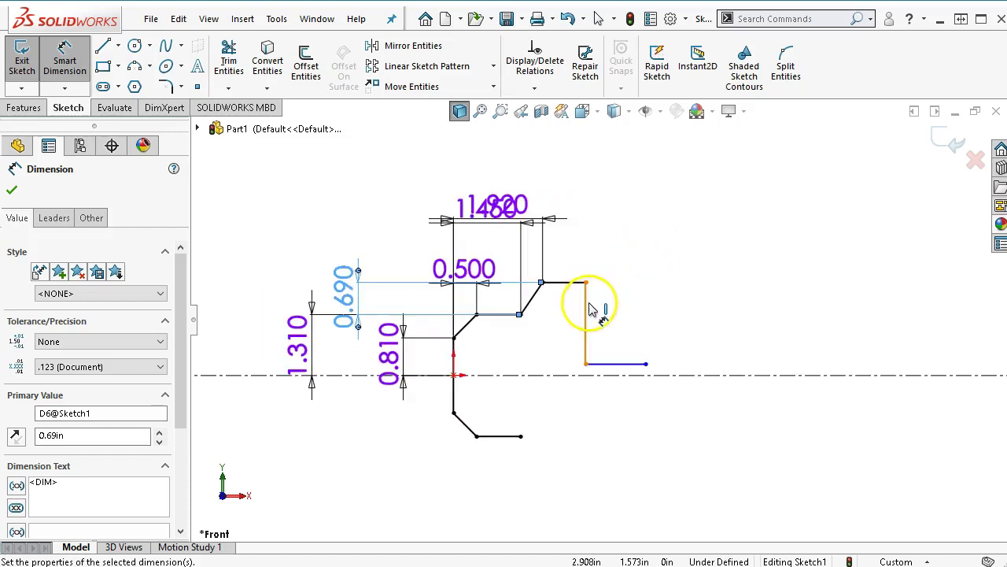
{"action": "left_click", "coordinate": [454, 350]}
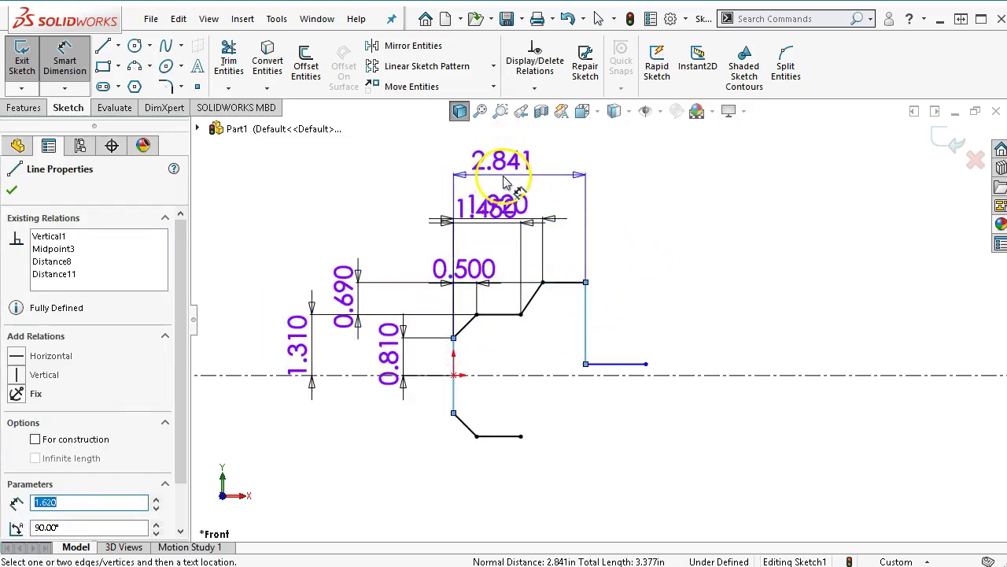
{"action": "left_click", "coordinate": [508, 162]}
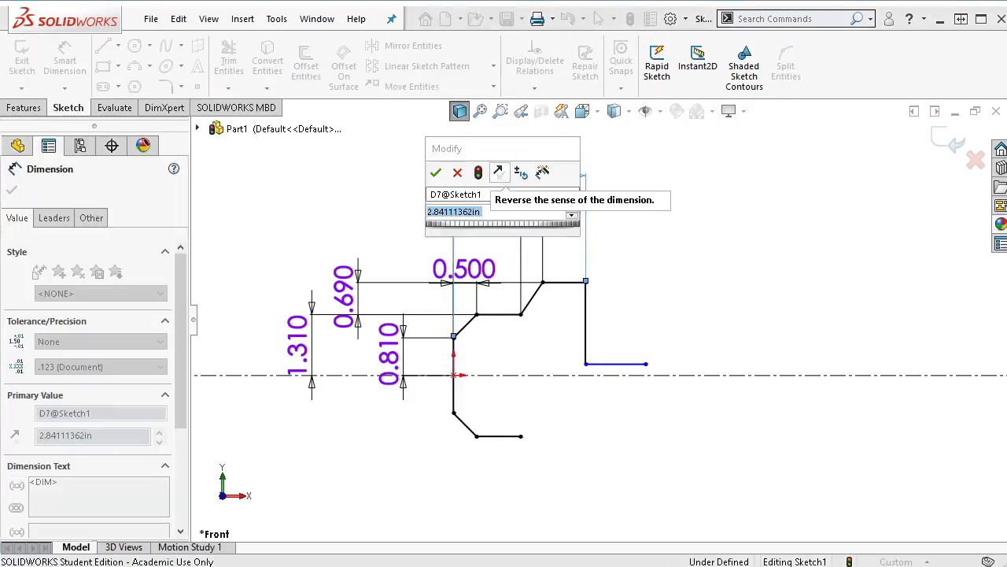
{"action": "type", "text": "2.43"}
{"action": "key", "text": "Return"}
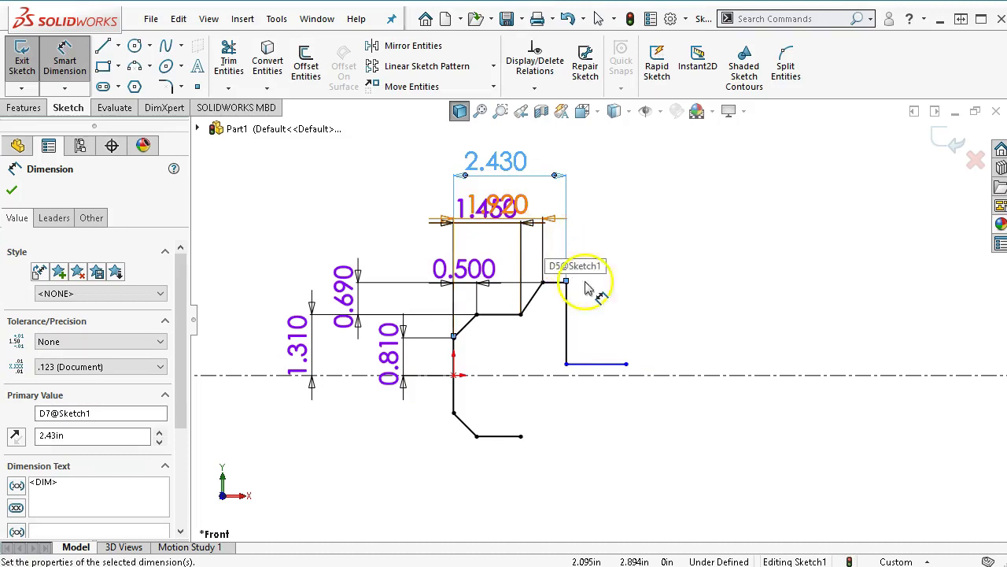
{"action": "right_click", "coordinate": [619, 314]}
{"action": "left_click", "coordinate": [661, 362]}
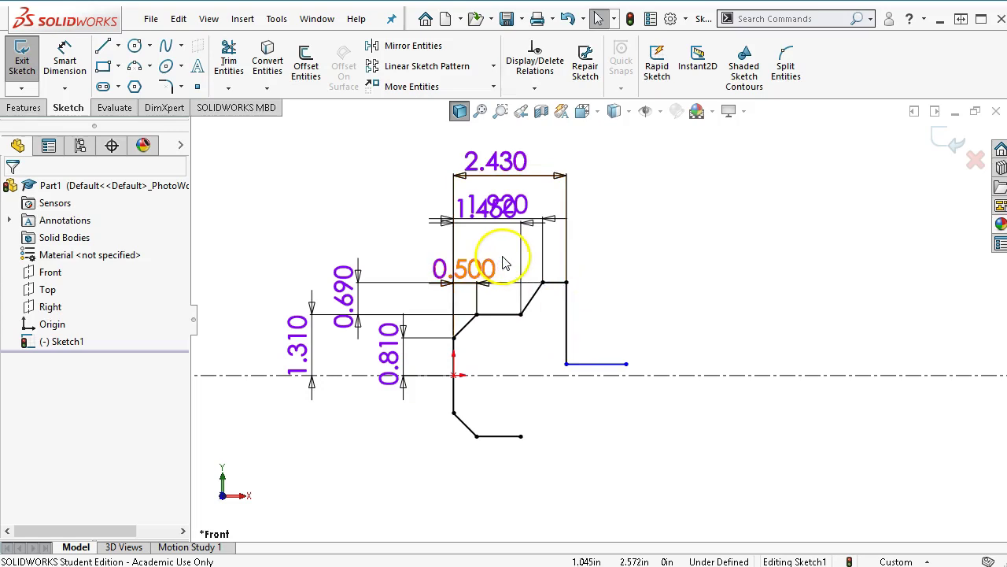
Mirror the four new lines about the centerline and move the right vertical line's lower endpoint to about 0.86 in above the centerline
{"action": "mouse_move", "coordinate": [506, 255]}
{"action": "left_mouse_down"}
{"action": "mouse_move", "coordinate": [528, 315]}
{"action": "mouse_move", "coordinate": [645, 392]}
{"action": "left_mouse_up"}
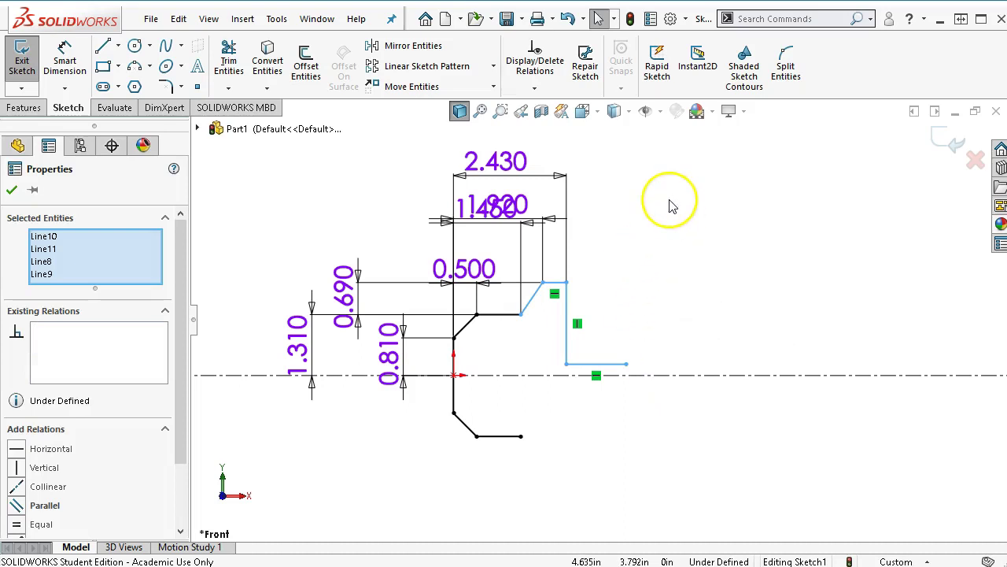
{"action": "left_click", "coordinate": [383, 47]}
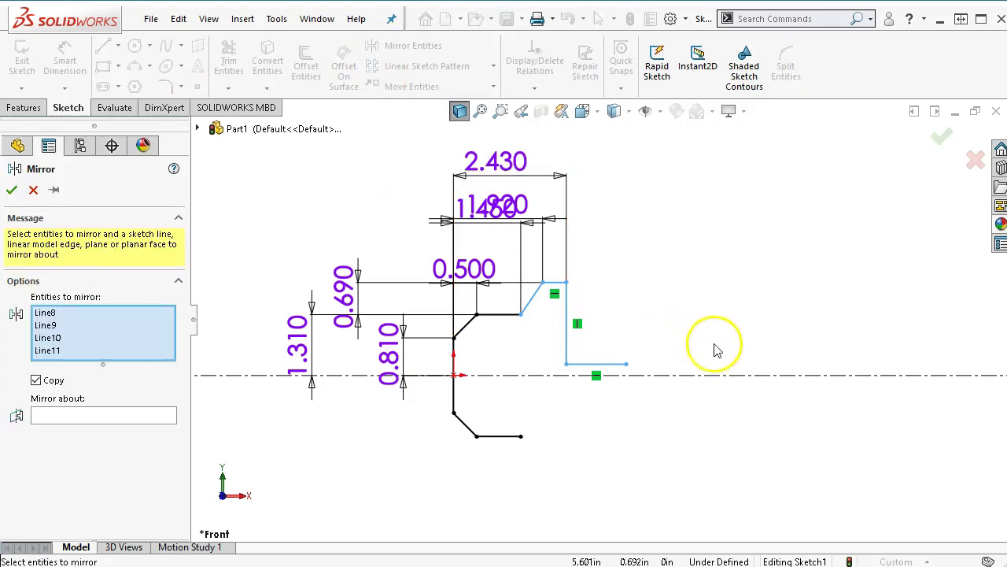
{"action": "left_click", "coordinate": [107, 417]}
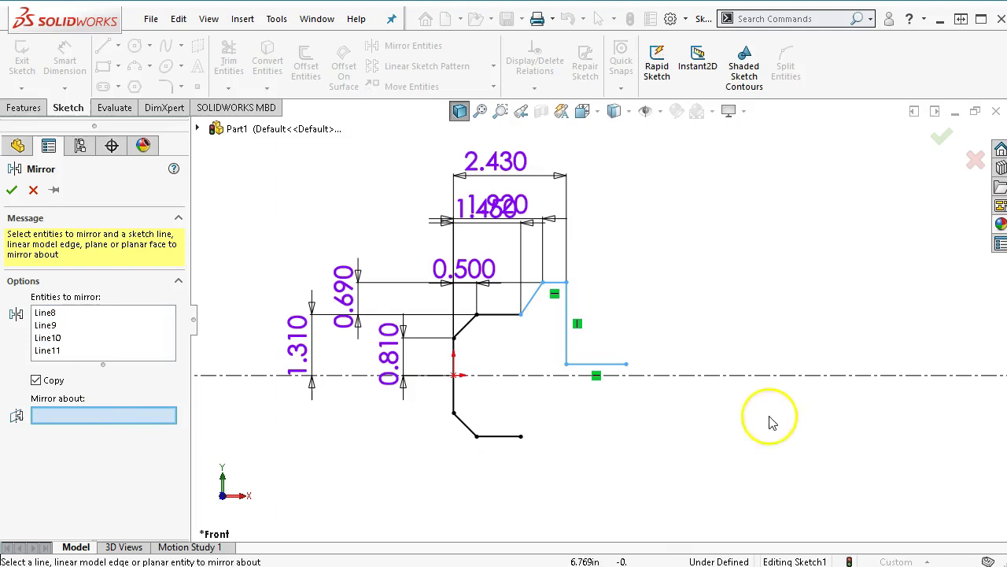
{"action": "left_click", "coordinate": [739, 377]}
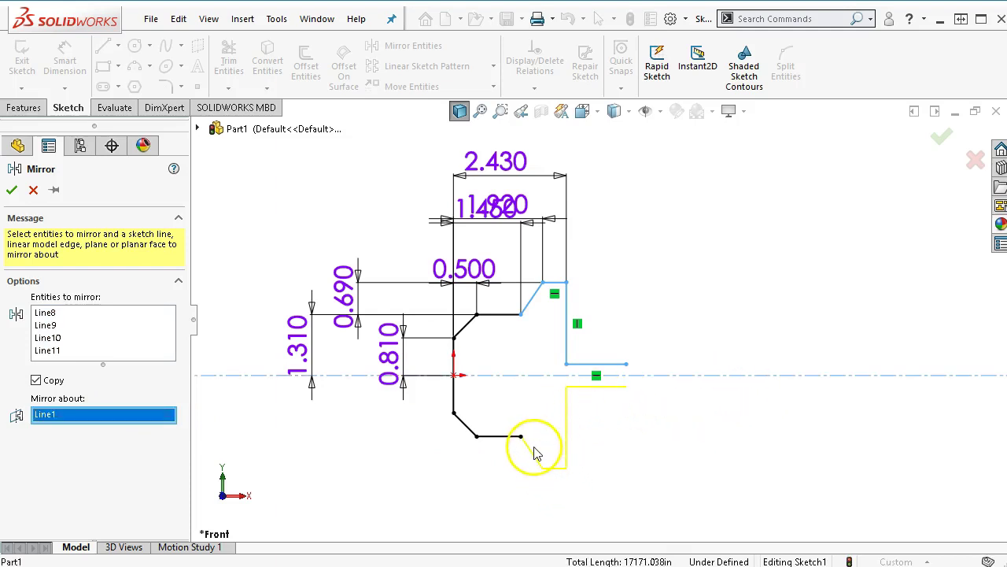
{"action": "left_click", "coordinate": [12, 191]}
{"action": "left_click_drag", "start_coordinate": [566, 364], "coordinate": [567, 335]}
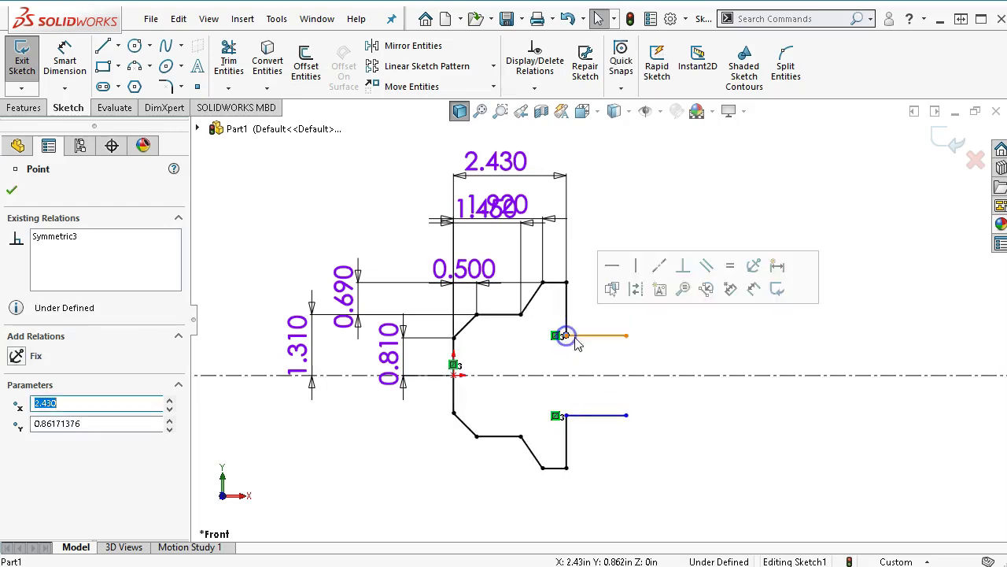
{"action": "left_click", "coordinate": [681, 434]}
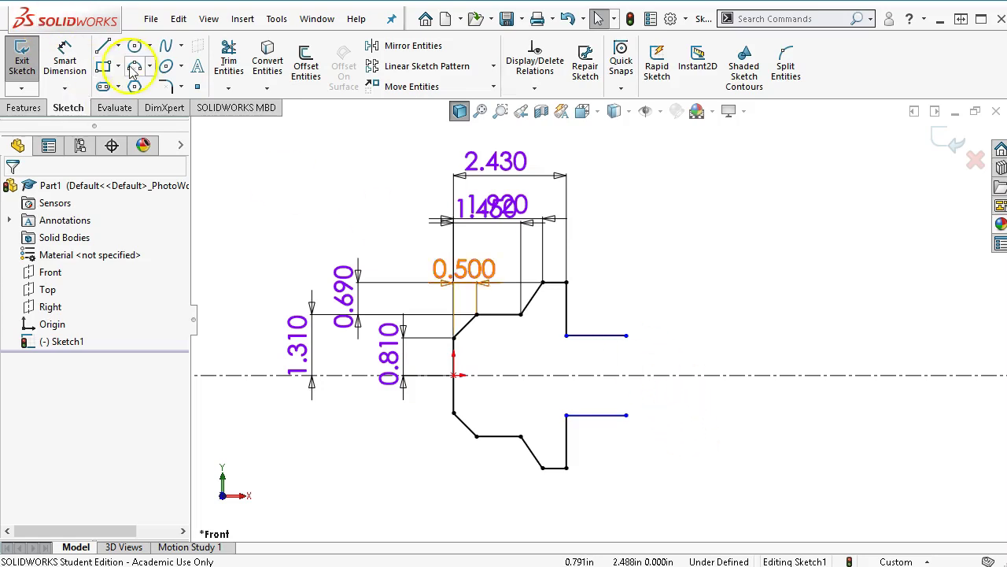
From the lower horizontal line's open end, sketch a short vertical line downward and a horizontal line about 0.83 in long to the right
{"action": "left_click", "coordinate": [111, 47]}
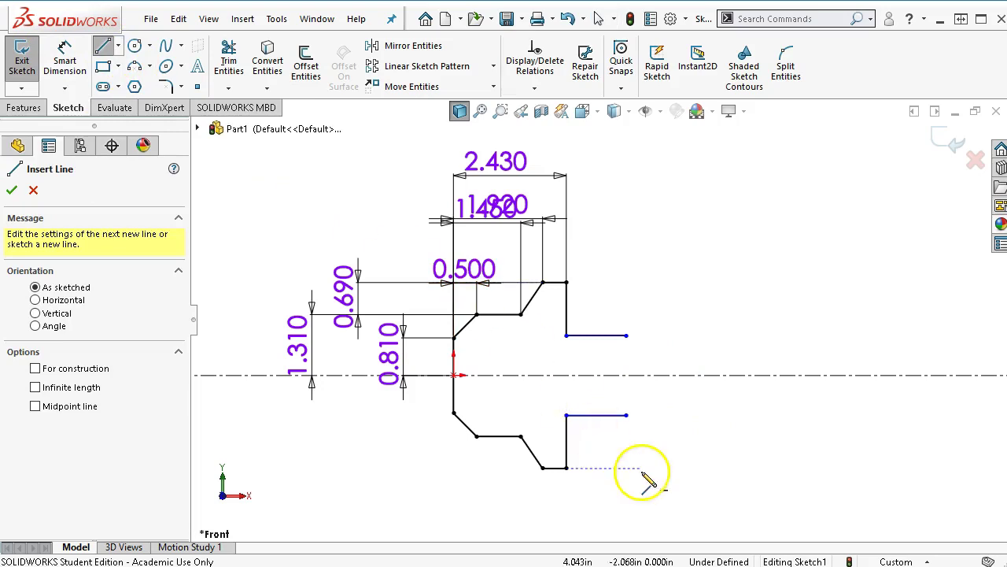
{"action": "left_click", "coordinate": [628, 415]}
{"action": "left_click", "coordinate": [627, 436]}
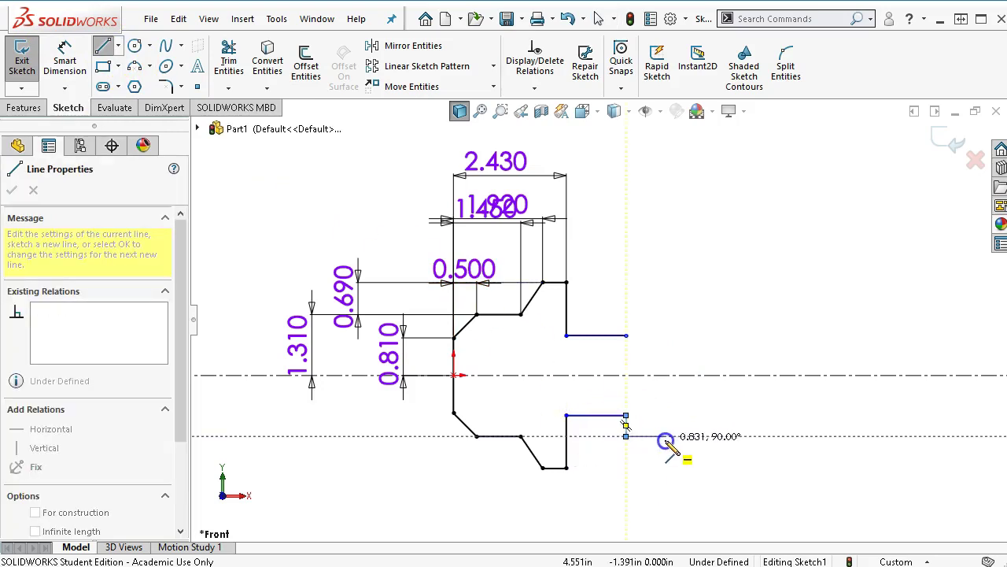
{"action": "left_click", "coordinate": [665, 437]}
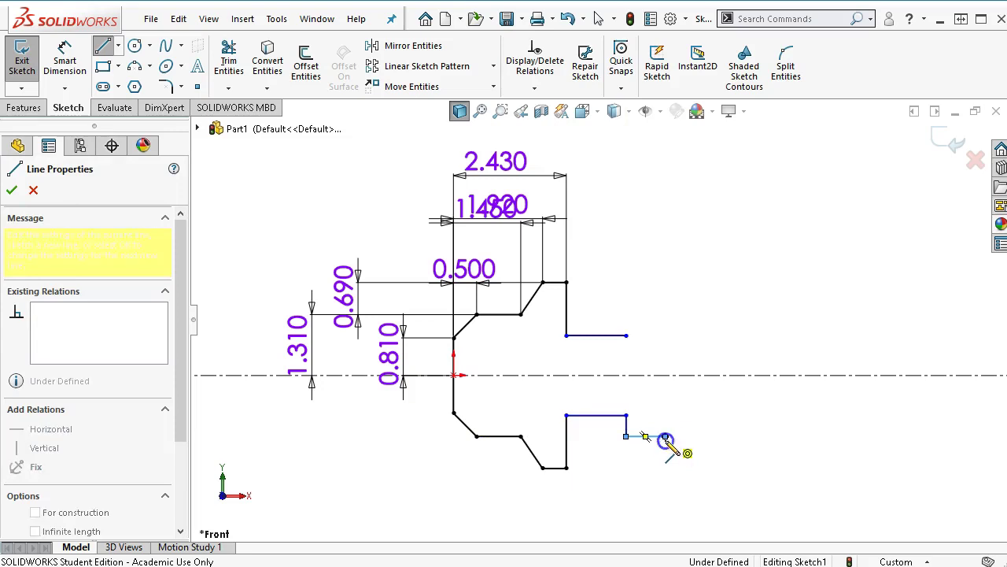
{"action": "left_click", "coordinate": [665, 457]}
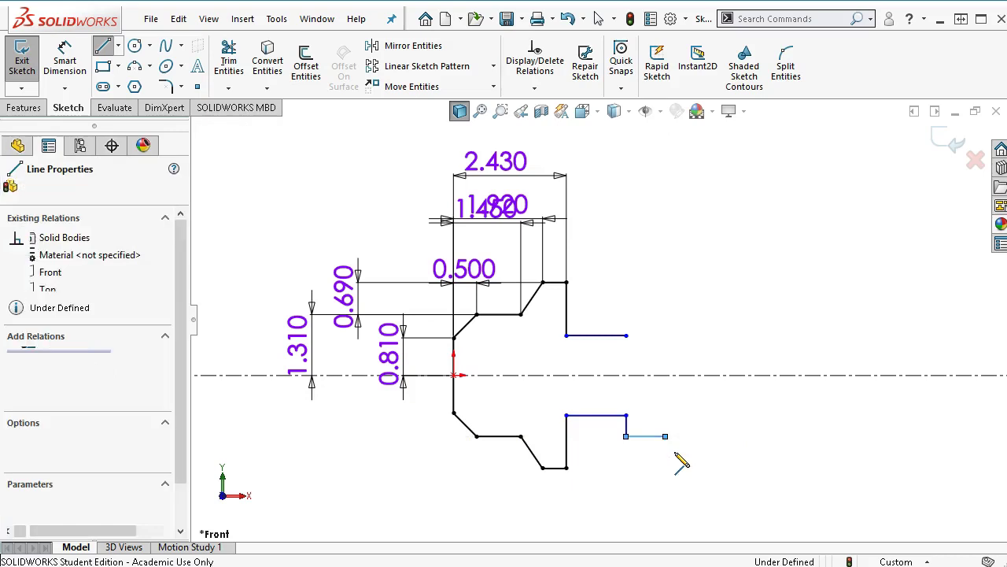
{"action": "right_click", "coordinate": [693, 443]}
{"action": "left_click", "coordinate": [745, 219]}
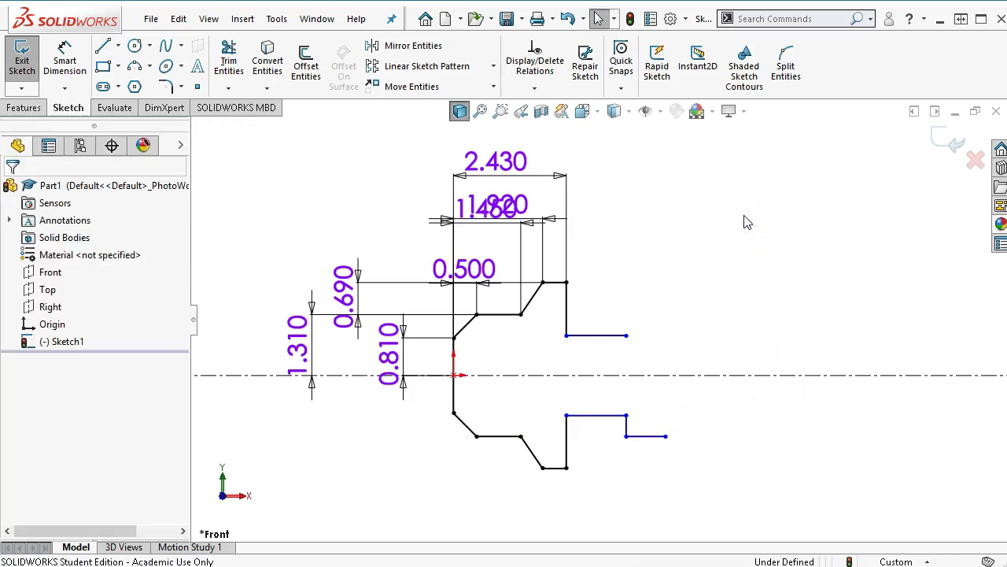
Mirror the new short vertical line and the horizontal line attached to it about the horizontal centerline
{"action": "left_click", "coordinate": [388, 48]}
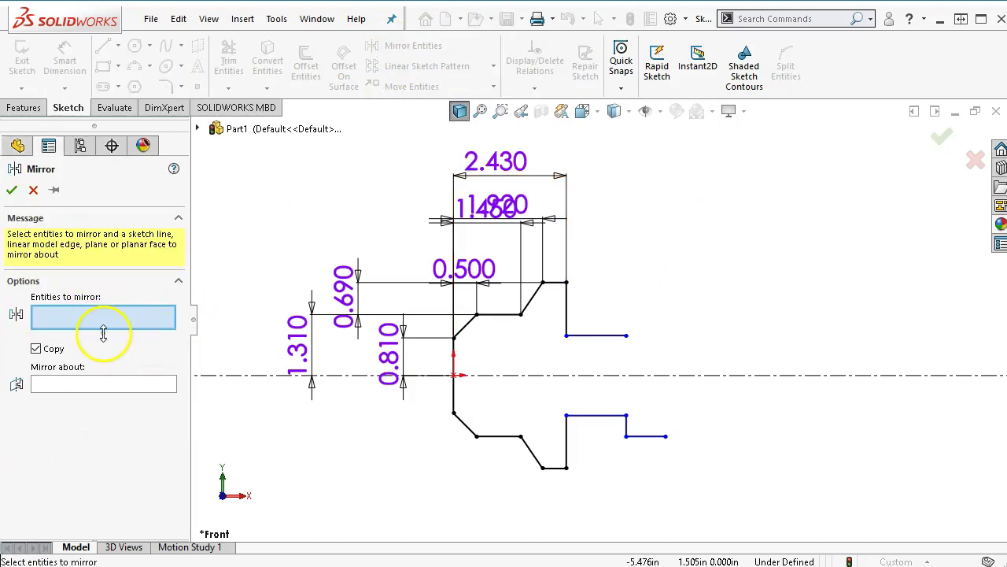
{"action": "left_click_drag", "start_coordinate": [103, 329], "coordinate": [100, 366]}
{"action": "left_click_drag", "start_coordinate": [197, 322], "coordinate": [198, 323]}
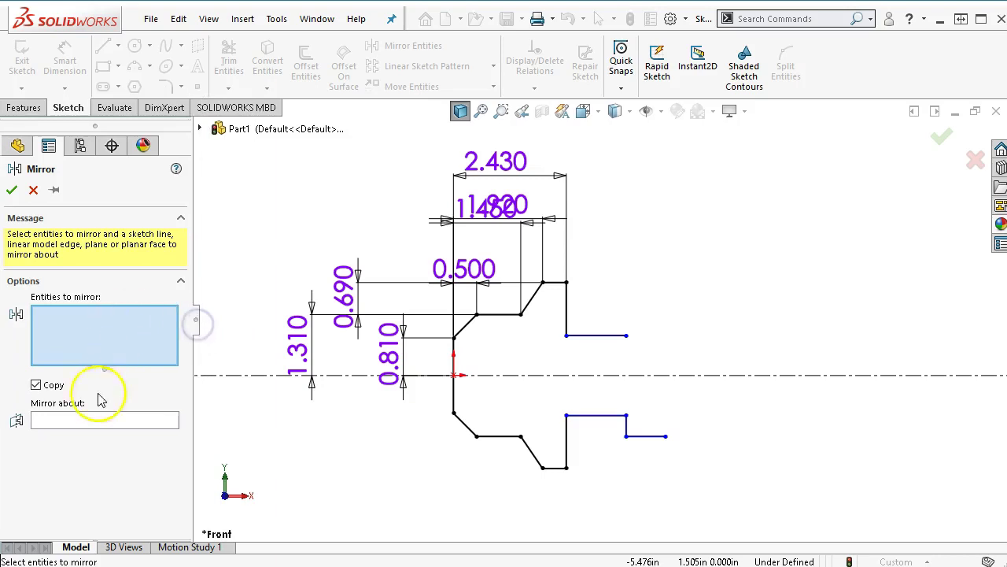
{"action": "mouse_move", "coordinate": [104, 369]}
{"action": "left_mouse_down"}
{"action": "mouse_move", "coordinate": [94, 333]}
{"action": "mouse_move", "coordinate": [93, 477]}
{"action": "mouse_move", "coordinate": [102, 379]}
{"action": "left_mouse_up"}
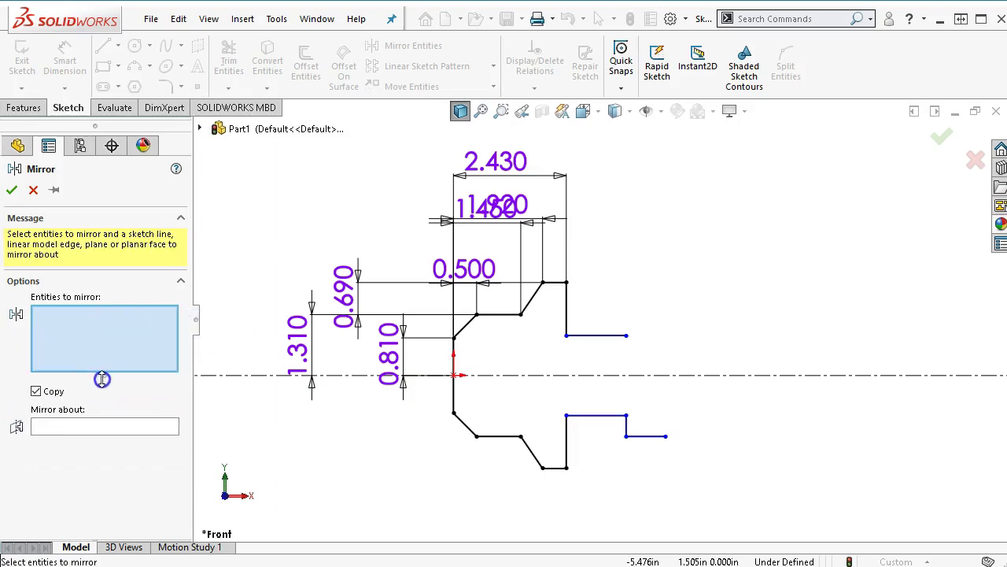
{"action": "left_click", "coordinate": [114, 425]}
{"action": "left_click", "coordinate": [111, 336]}
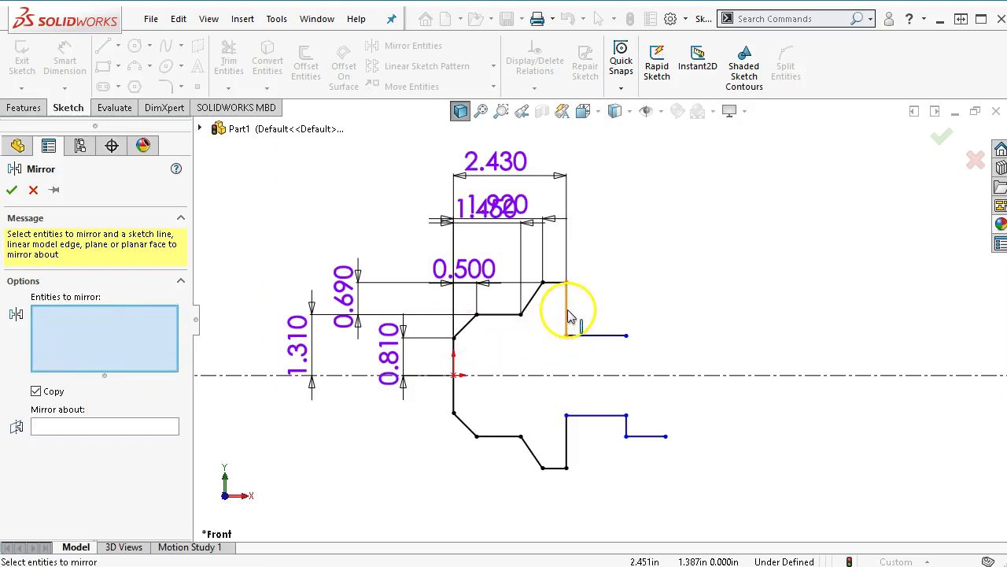
{"action": "left_click", "coordinate": [639, 435]}
{"action": "left_click", "coordinate": [652, 437]}
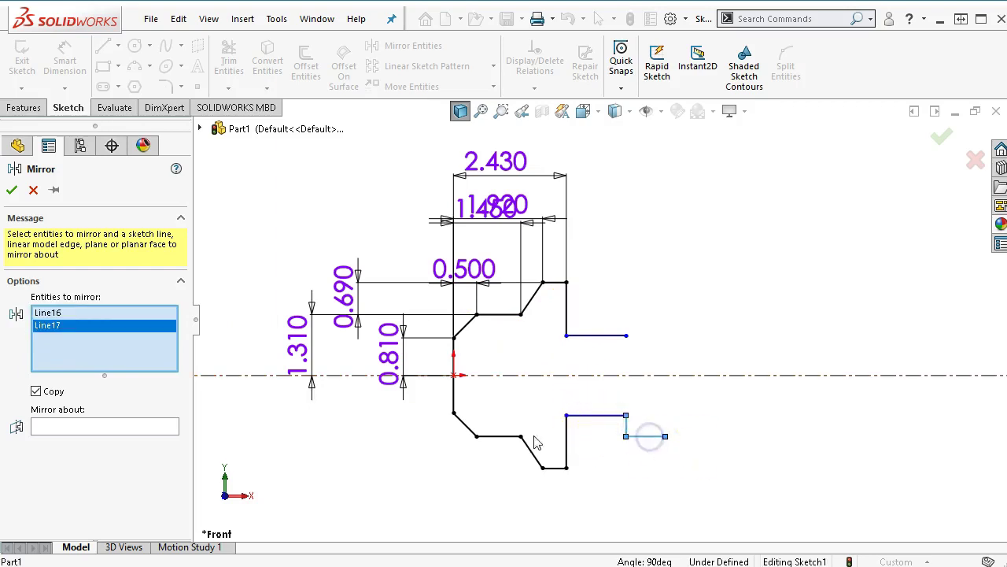
{"action": "left_click", "coordinate": [68, 434]}
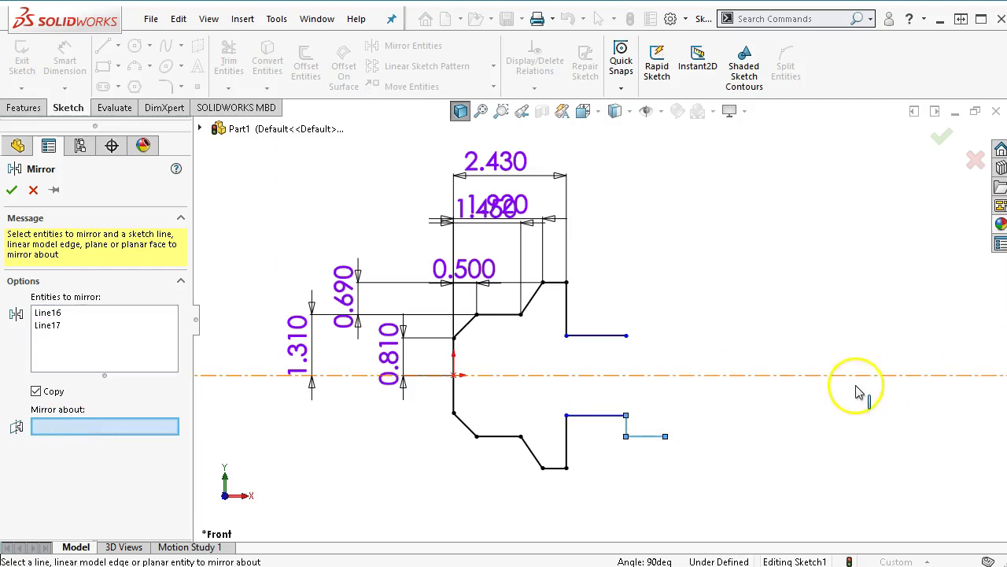
{"action": "left_click", "coordinate": [640, 377]}
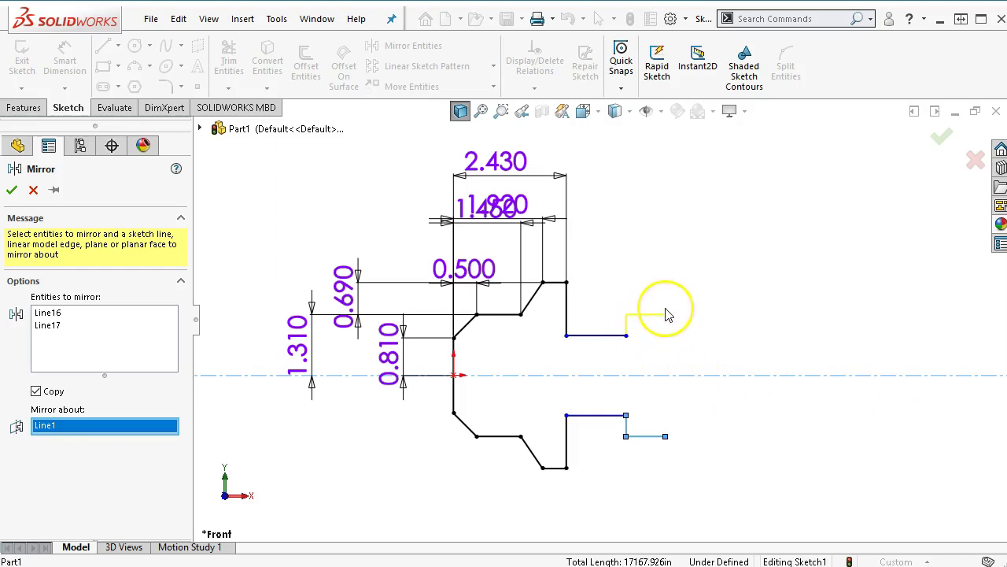
{"action": "left_click", "coordinate": [12, 189]}
Inspect the relations on the horizontal and short vertical lines of the mirrored stepped section
{"action": "left_click", "coordinate": [604, 338]}
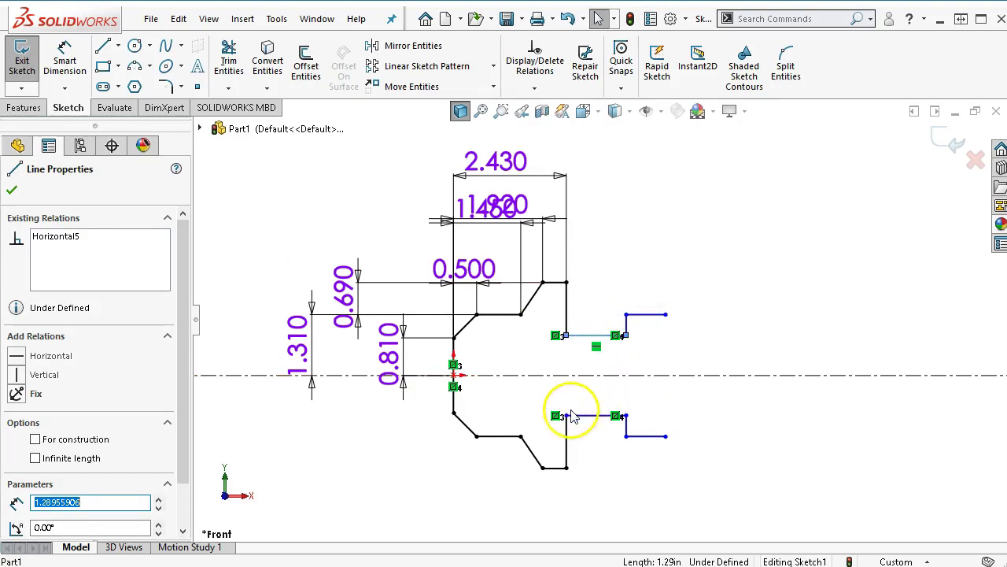
{"action": "left_click", "coordinate": [642, 436]}
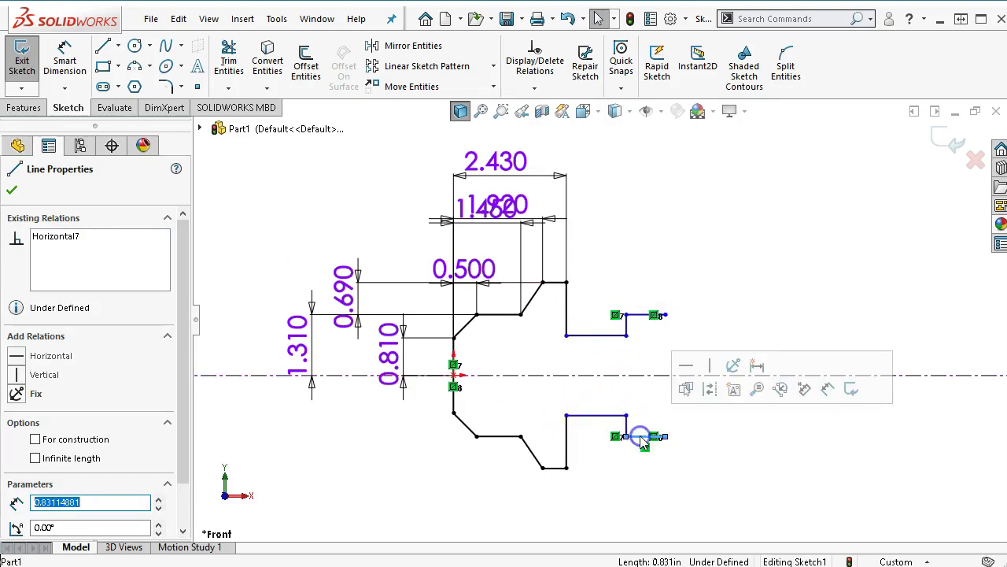
{"action": "left_click", "coordinate": [645, 449]}
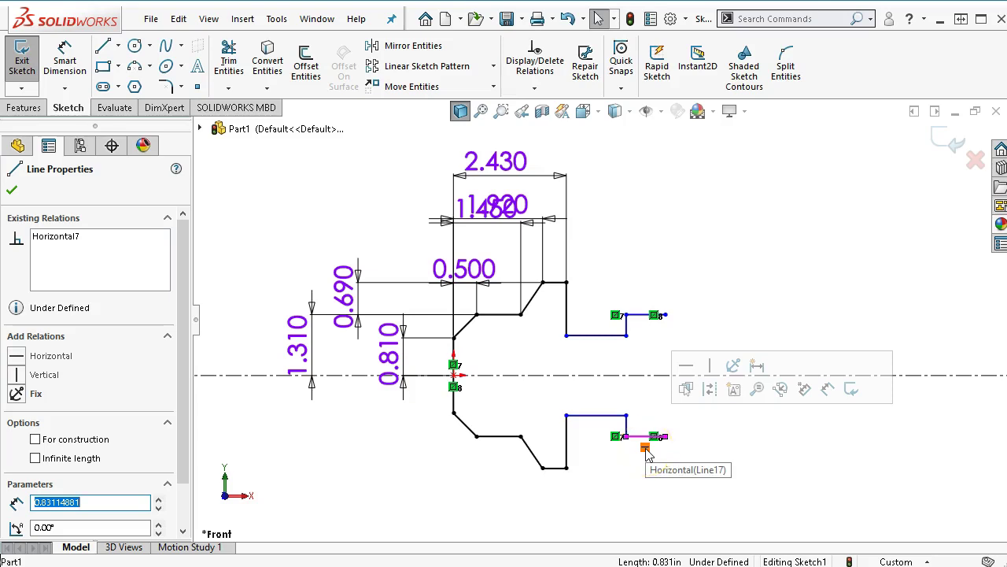
{"action": "left_click", "coordinate": [626, 426]}
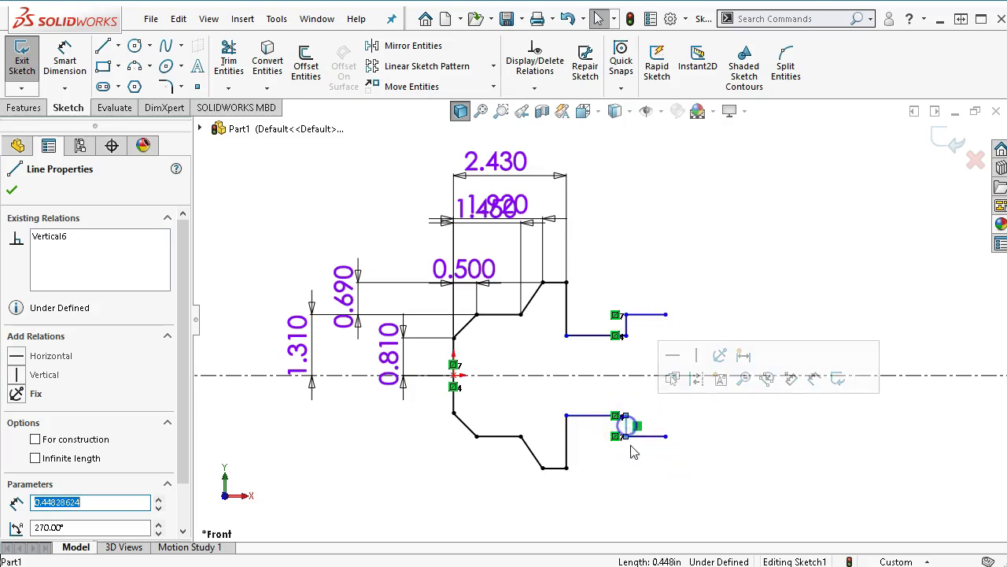
{"action": "left_click", "coordinate": [630, 325]}
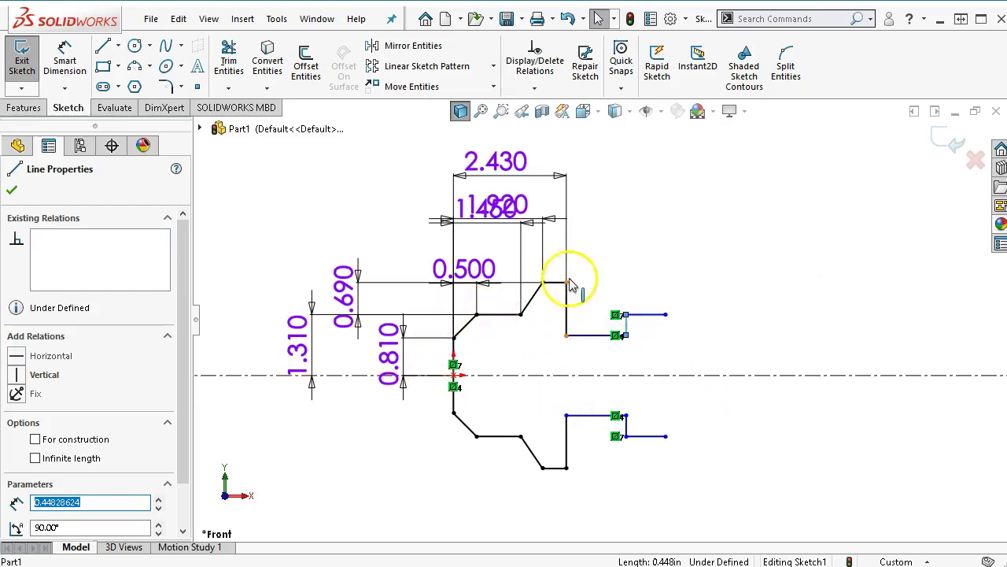
{"action": "left_click", "coordinate": [695, 319]}
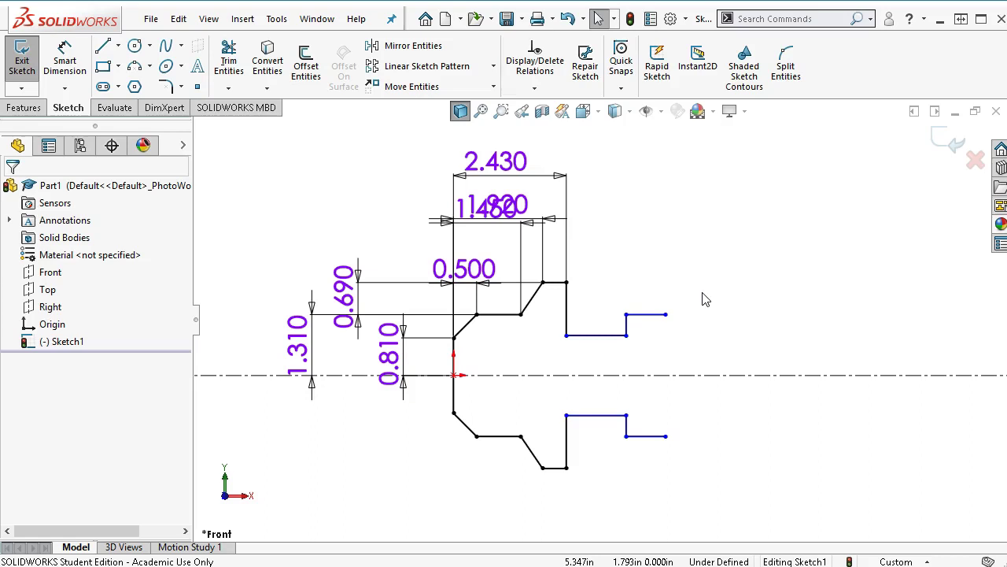
Turn on Dynamic Mirror about the horizontal centerline
{"action": "left_click", "coordinate": [651, 378]}
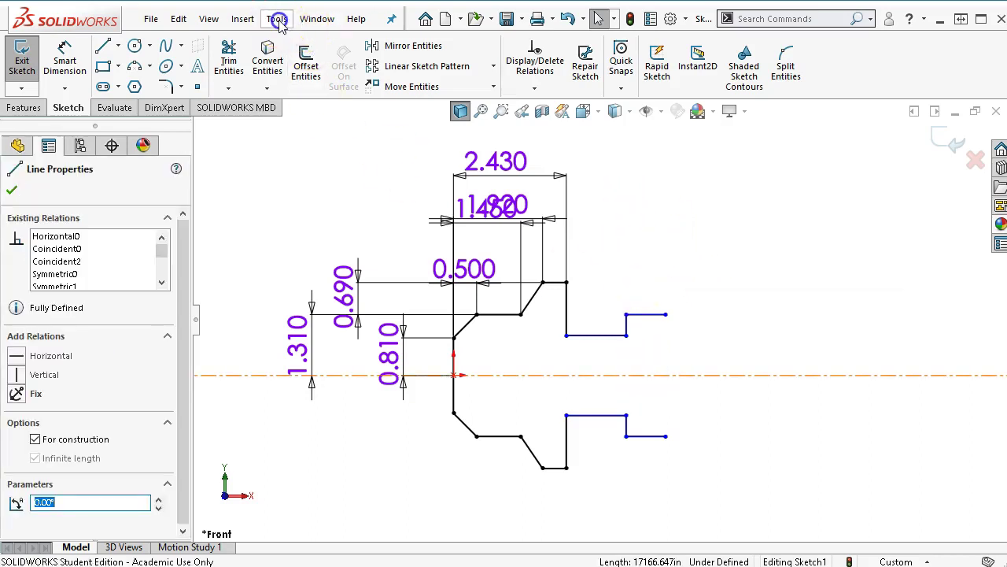
{"action": "left_click", "coordinate": [278, 19]}
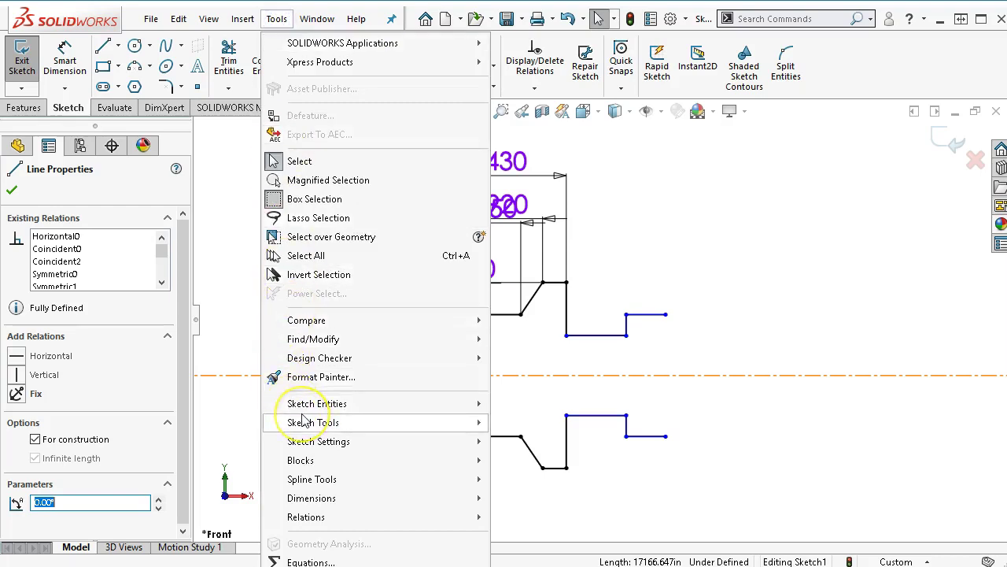
{"action": "mouse_move", "coordinate": [303, 419]}
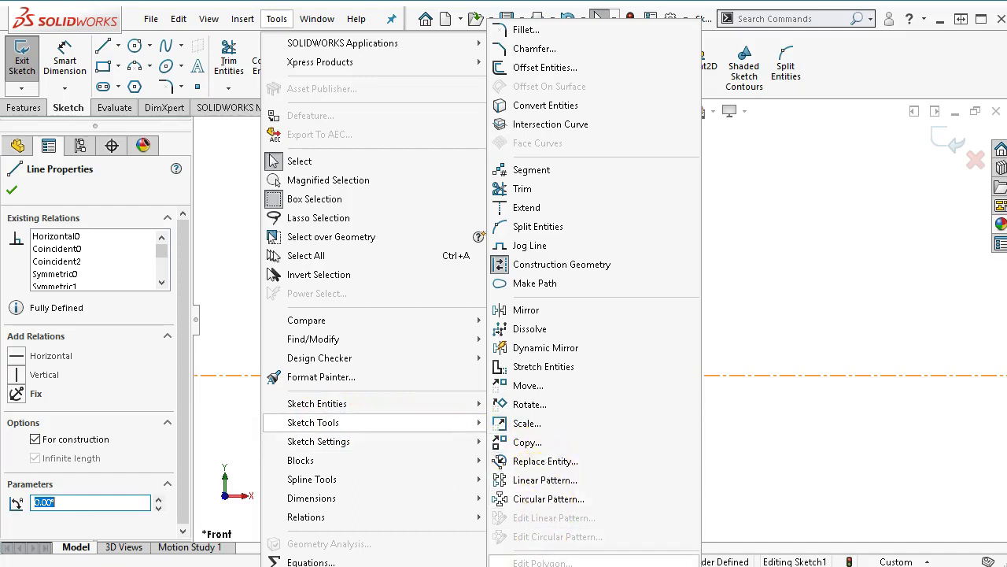
{"action": "mouse_move", "coordinate": [388, 450]}
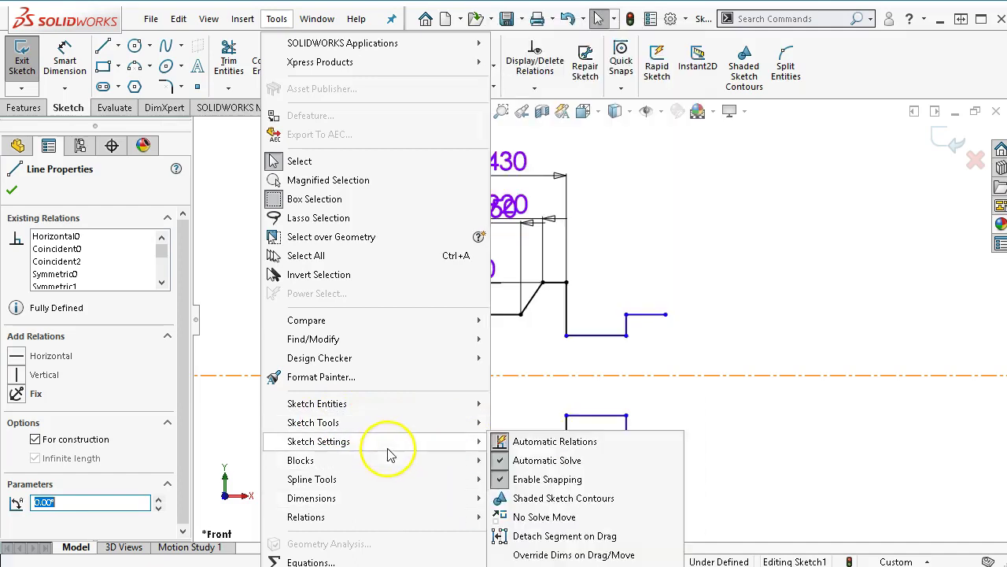
{"action": "mouse_move", "coordinate": [409, 411]}
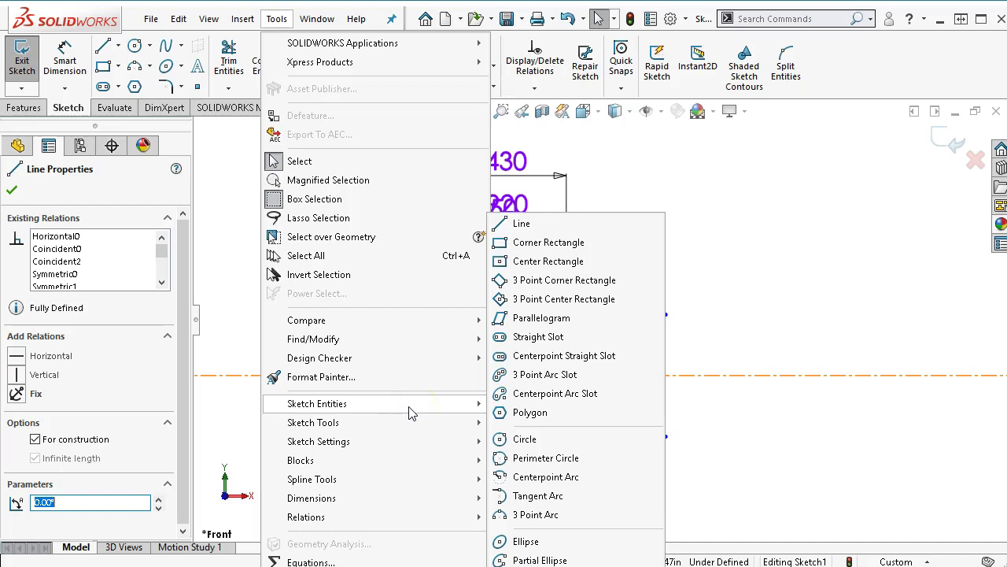
{"action": "mouse_move", "coordinate": [358, 445]}
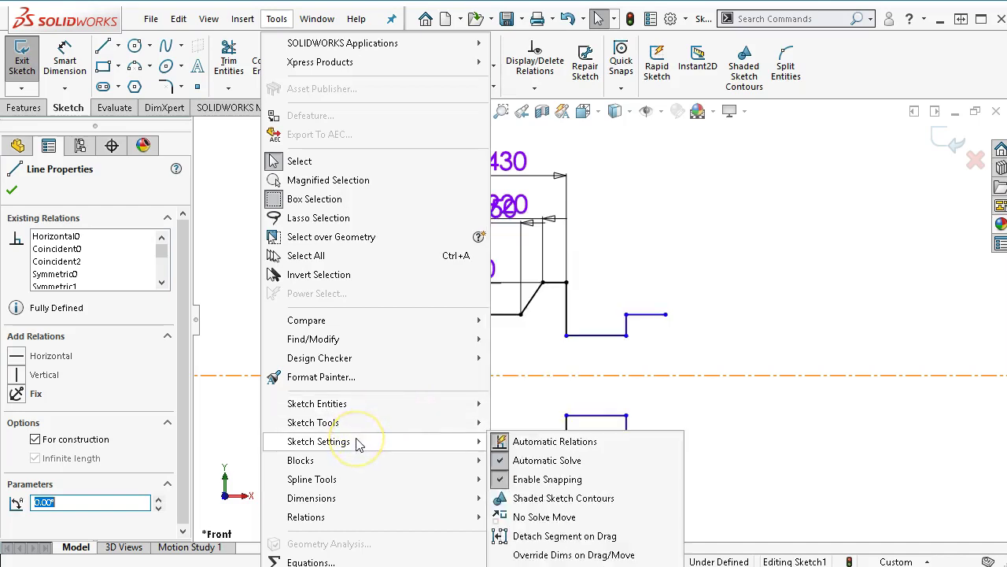
{"action": "mouse_move", "coordinate": [370, 425]}
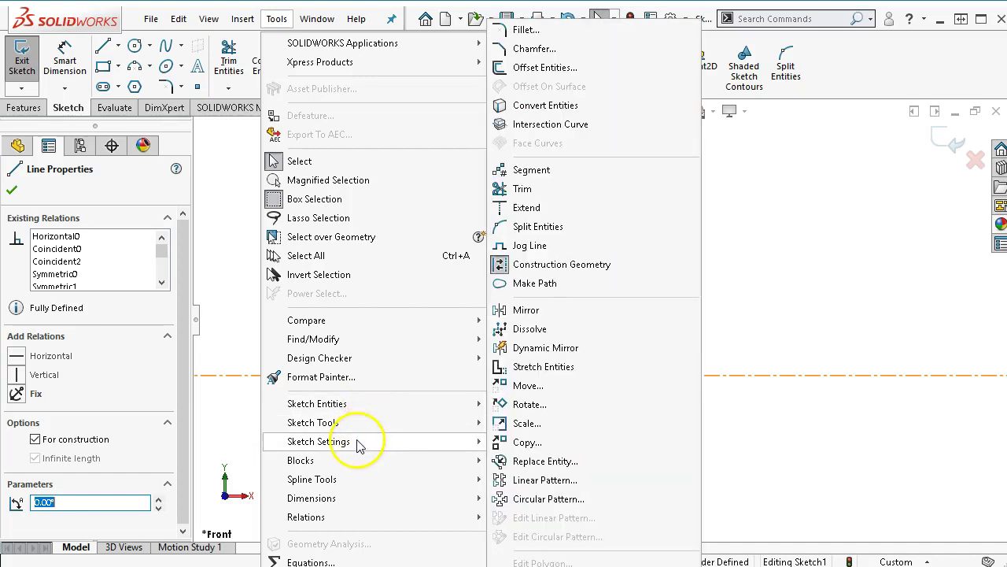
{"action": "mouse_move", "coordinate": [360, 430]}
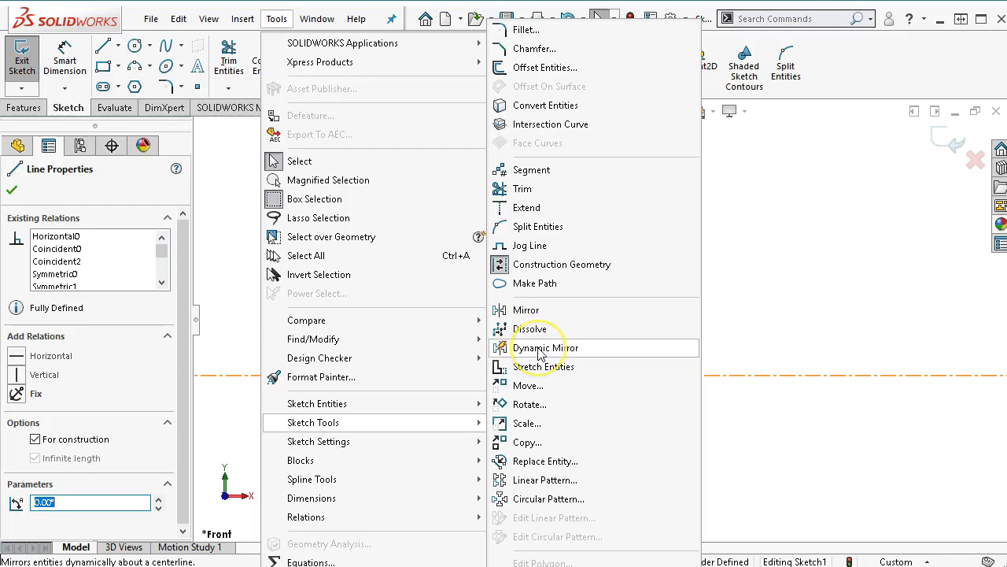
{"action": "left_click", "coordinate": [540, 349]}
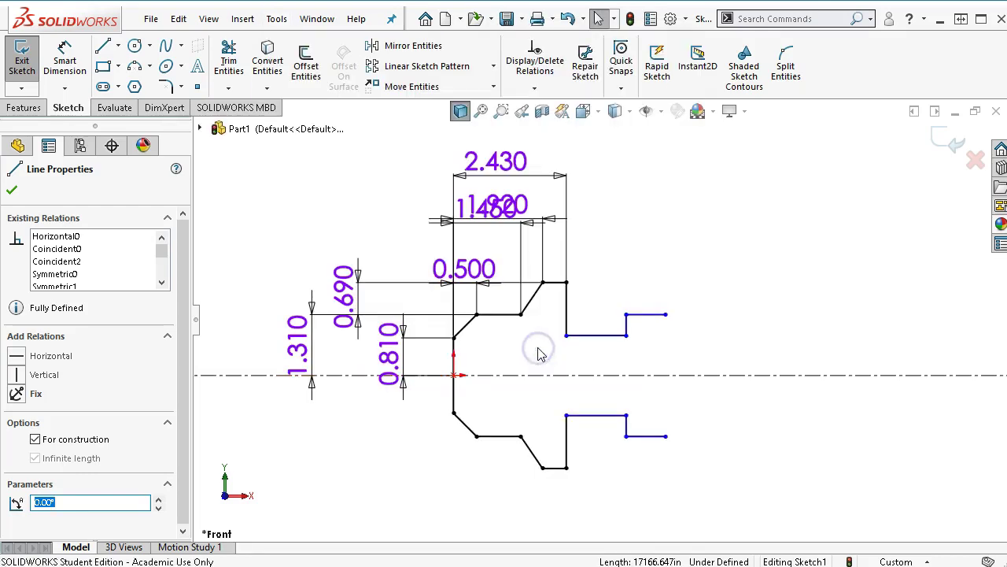
{"action": "left_click", "coordinate": [664, 376]}
Check whether Dynamic Mirror is switched on for the centerline
{"action": "scroll", "coordinate": [762, 423], "scroll_direction": "down", "scroll_amount": 2}
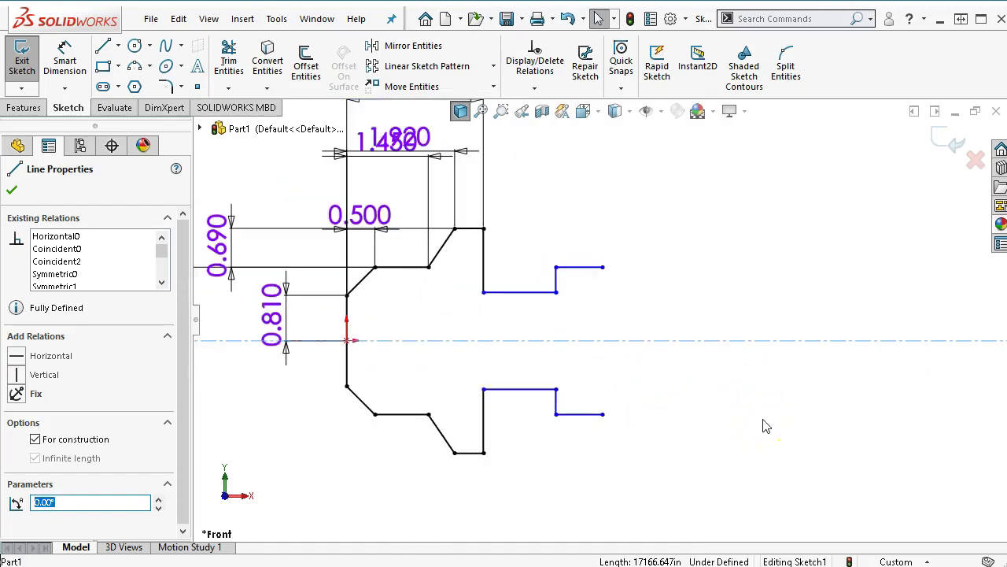
{"action": "scroll", "coordinate": [551, 236], "scroll_direction": "up", "scroll_amount": 2}
{"action": "scroll", "coordinate": [512, 207], "scroll_direction": "down", "scroll_amount": 2}
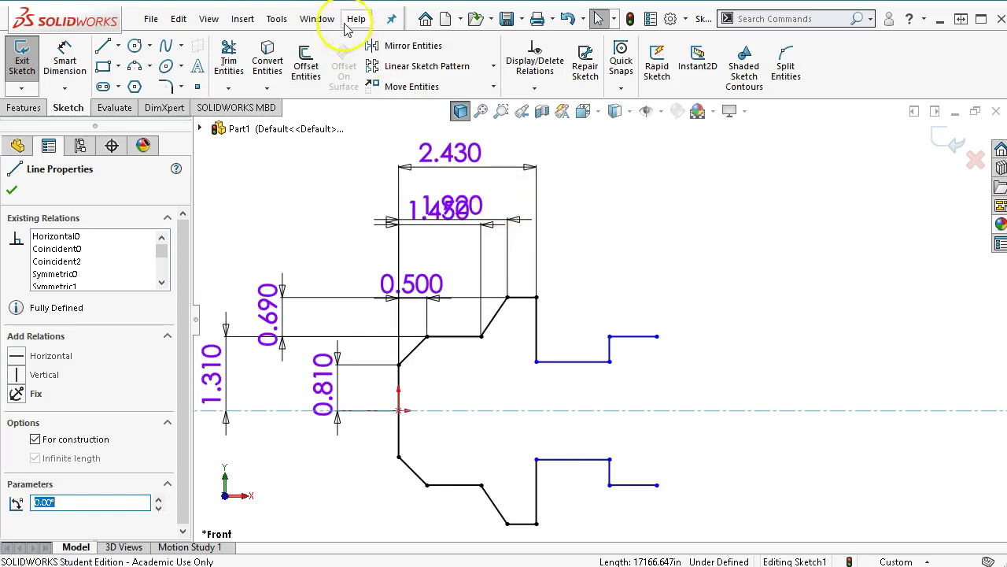
{"action": "left_click", "coordinate": [243, 19]}
{"action": "mouse_move", "coordinate": [276, 19]}
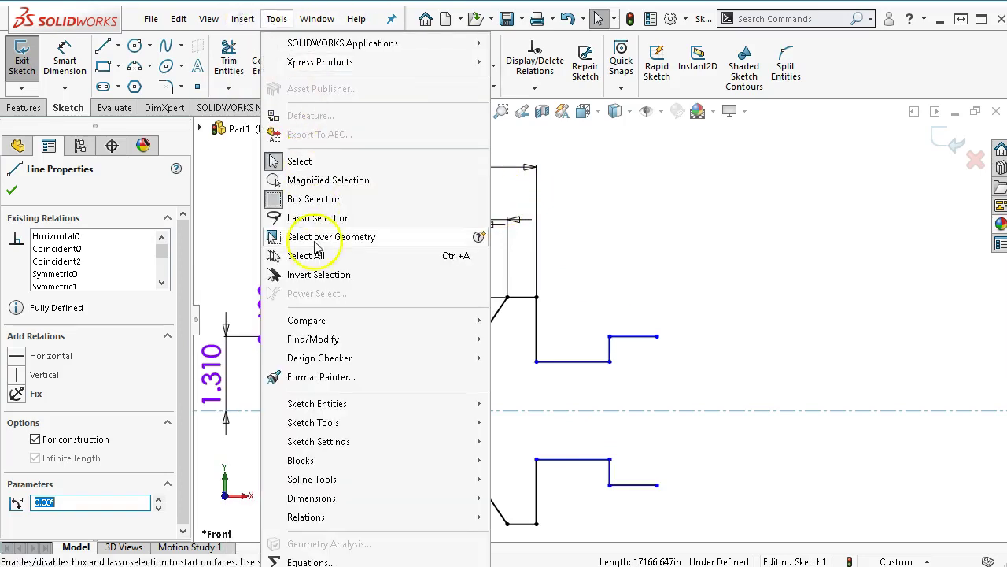
{"action": "mouse_move", "coordinate": [313, 427]}
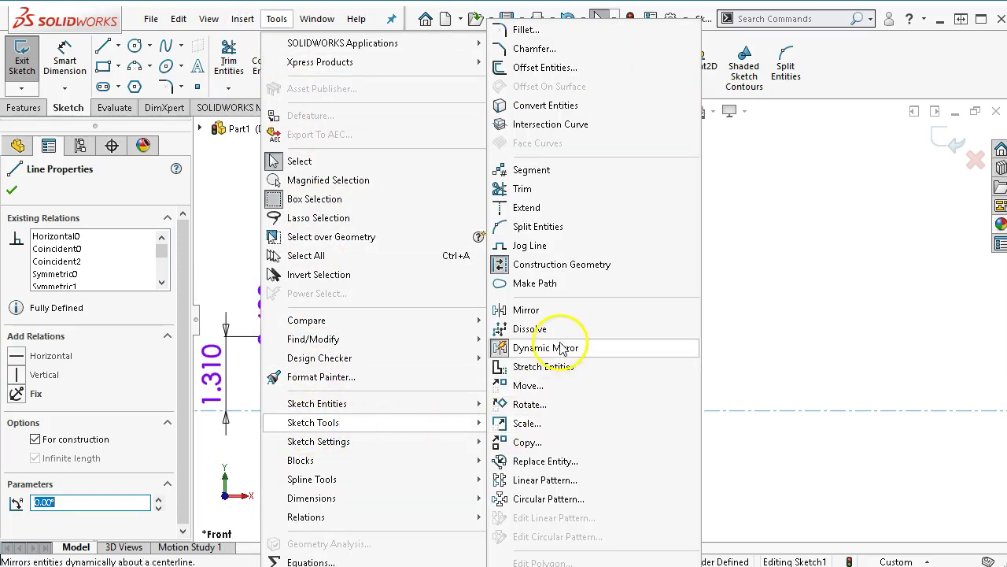
{"action": "left_click", "coordinate": [828, 271]}
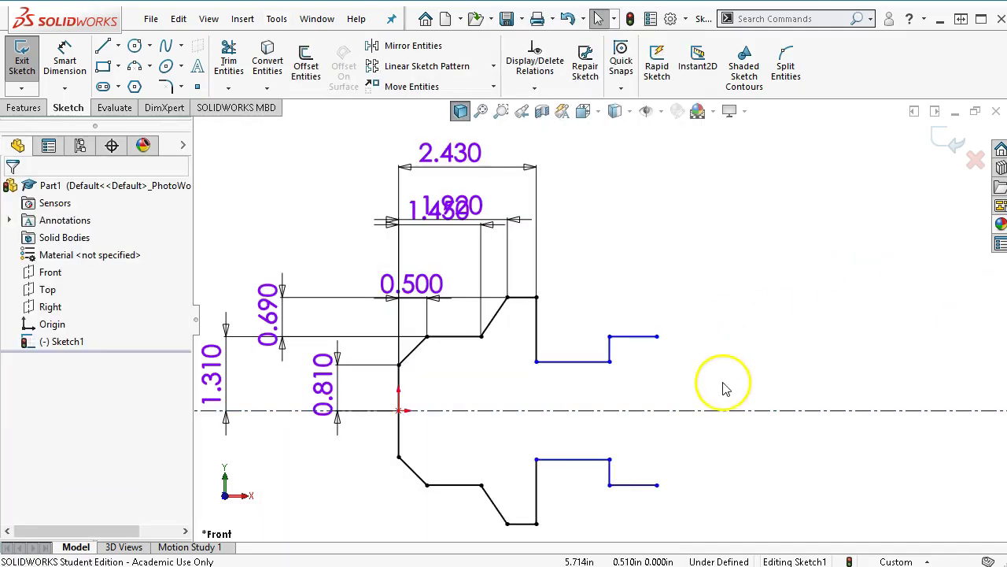
From the upper profile's open right end, sketch a short vertical line upward and a longer horizontal line to the right
{"action": "scroll", "coordinate": [724, 384], "scroll_direction": "down", "scroll_amount": 5}
{"action": "scroll", "coordinate": [726, 381], "scroll_direction": "up", "scroll_amount": 3}
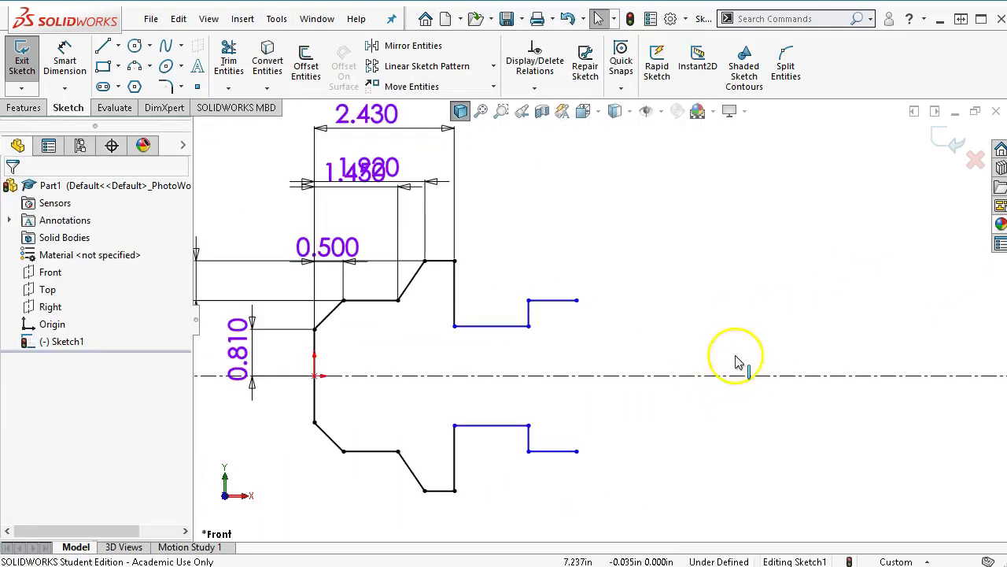
{"action": "scroll", "coordinate": [296, 354], "scroll_direction": "up", "scroll_amount": 2}
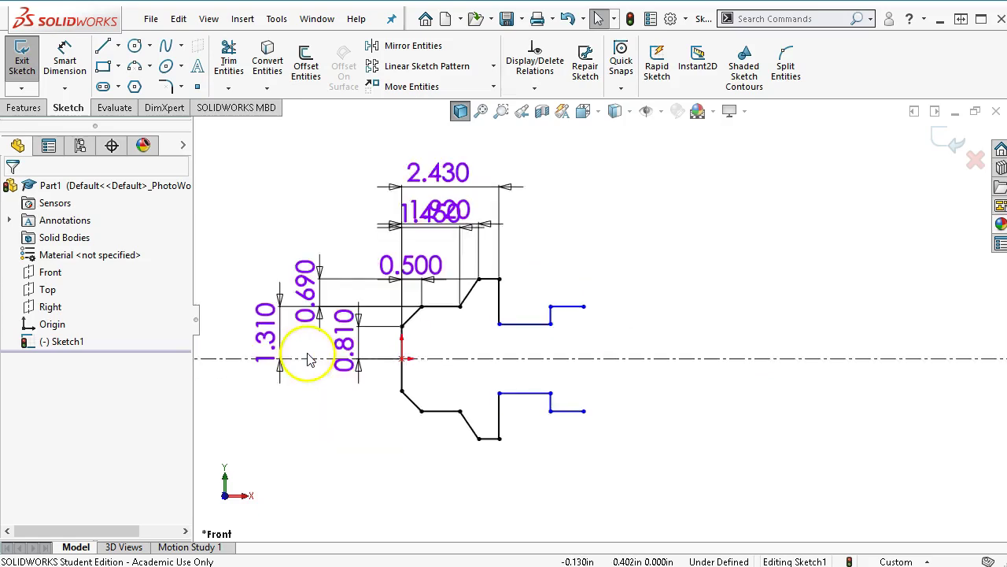
{"action": "scroll", "coordinate": [307, 349], "scroll_direction": "down", "scroll_amount": 3}
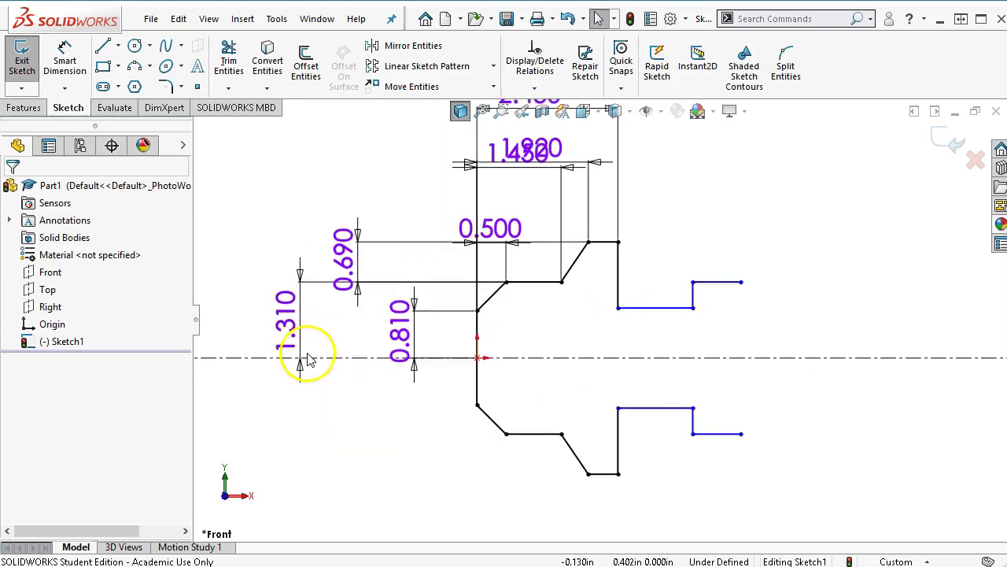
{"action": "left_click", "coordinate": [100, 43]}
{"action": "scroll", "coordinate": [810, 285], "scroll_direction": "down", "scroll_amount": 2}
{"action": "left_click", "coordinate": [695, 285]}
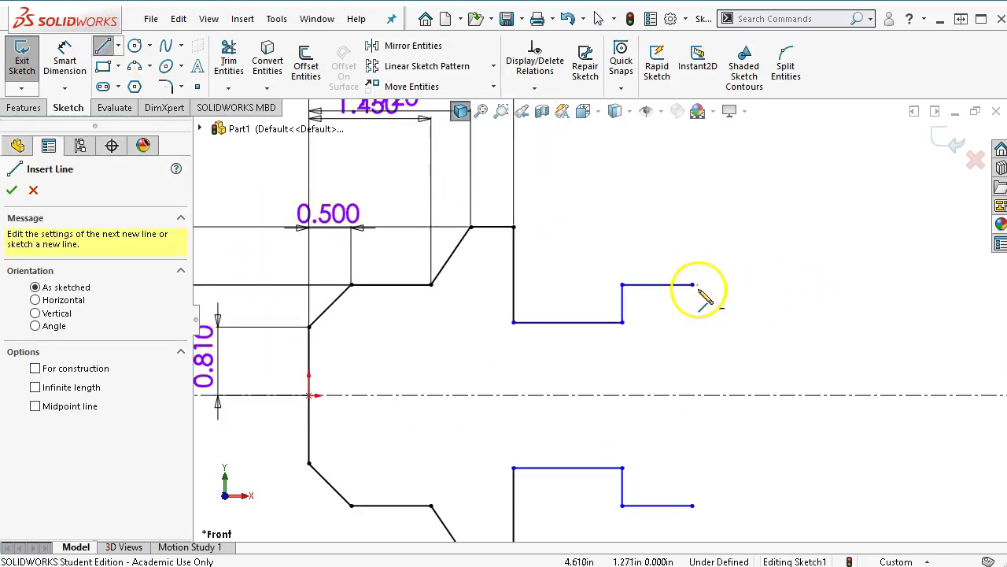
{"action": "left_click", "coordinate": [692, 251]}
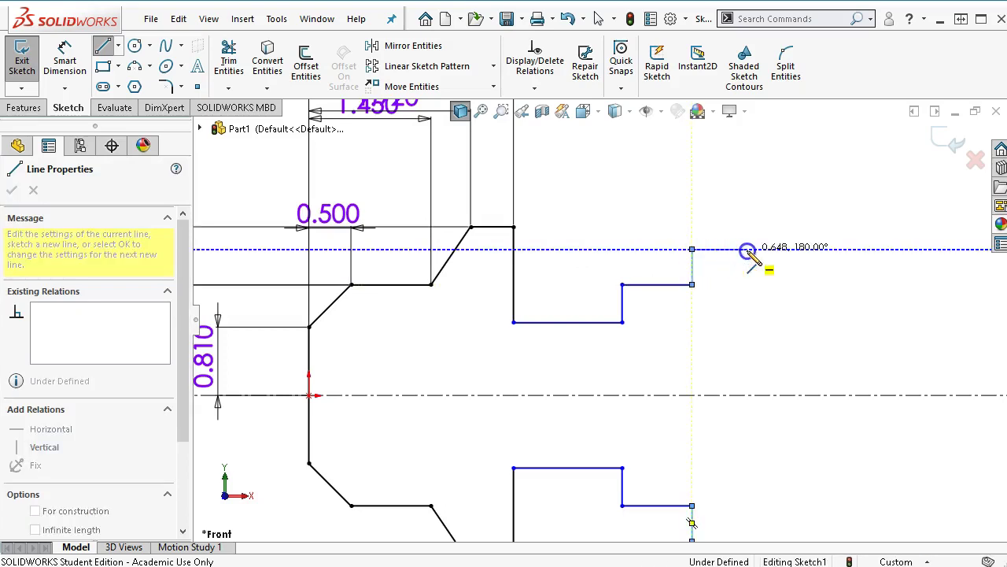
{"action": "double_click", "coordinate": [800, 251]}
Close the profile with a vertical line from the upper right endpoint down to the centerline and leave the Line tool
{"action": "scroll", "coordinate": [783, 367], "scroll_direction": "up", "scroll_amount": 3}
{"action": "scroll", "coordinate": [790, 378], "scroll_direction": "down", "scroll_amount": 2}
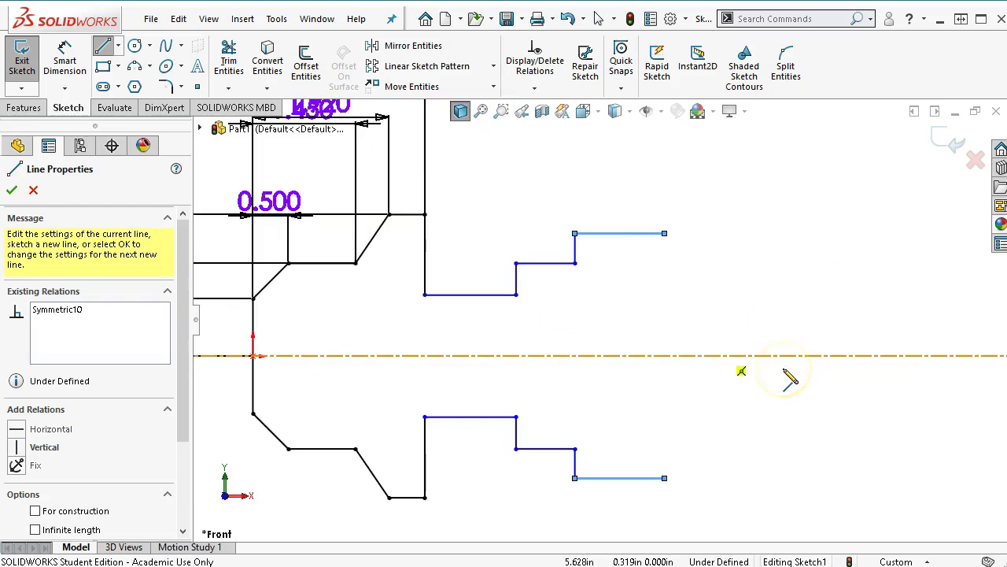
{"action": "left_click", "coordinate": [665, 233]}
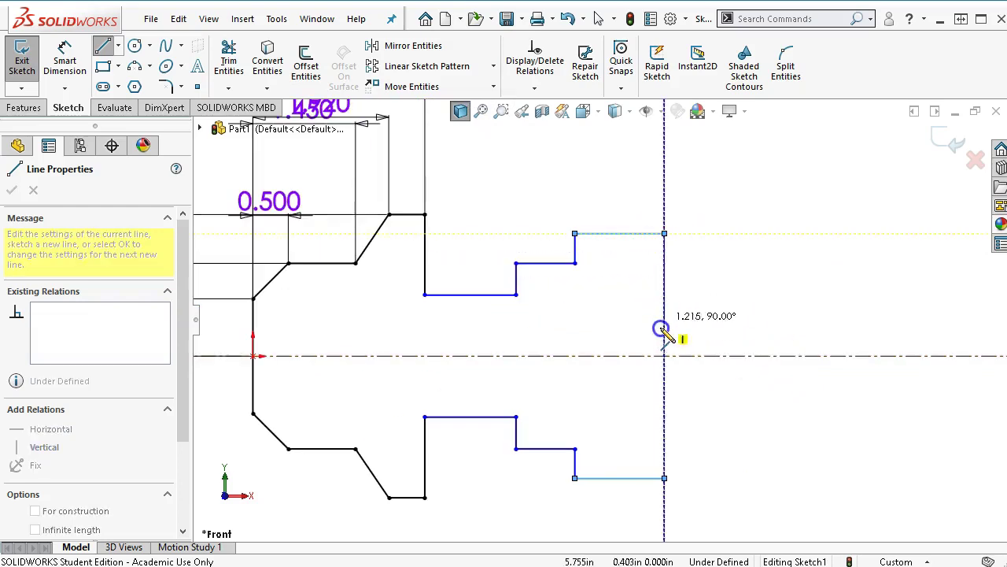
{"action": "double_click", "coordinate": [664, 356]}
{"action": "right_click", "coordinate": [736, 258]}
{"action": "left_click", "coordinate": [746, 264]}
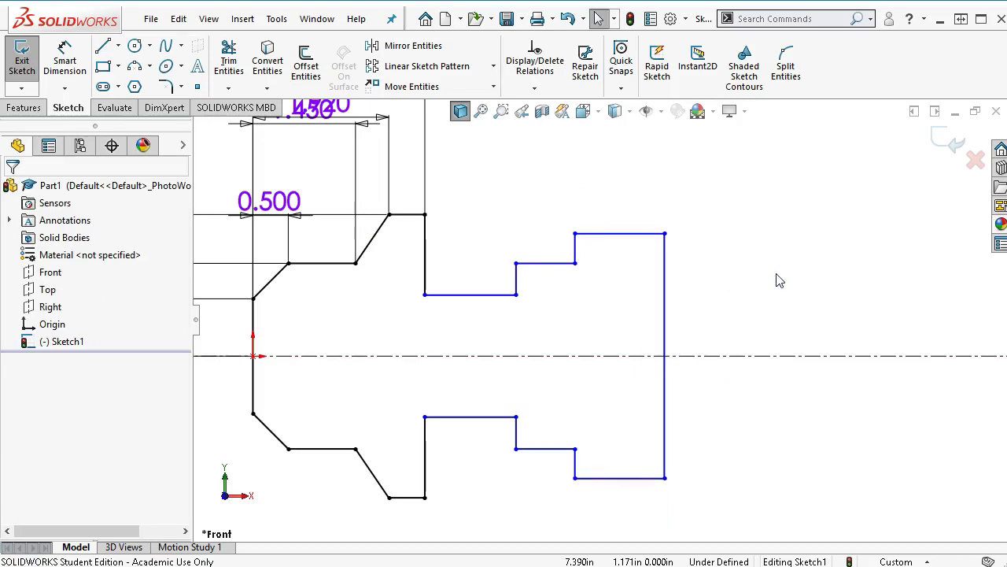
Turn off Dynamic Mirror for the sketch
{"action": "left_click", "coordinate": [283, 20]}
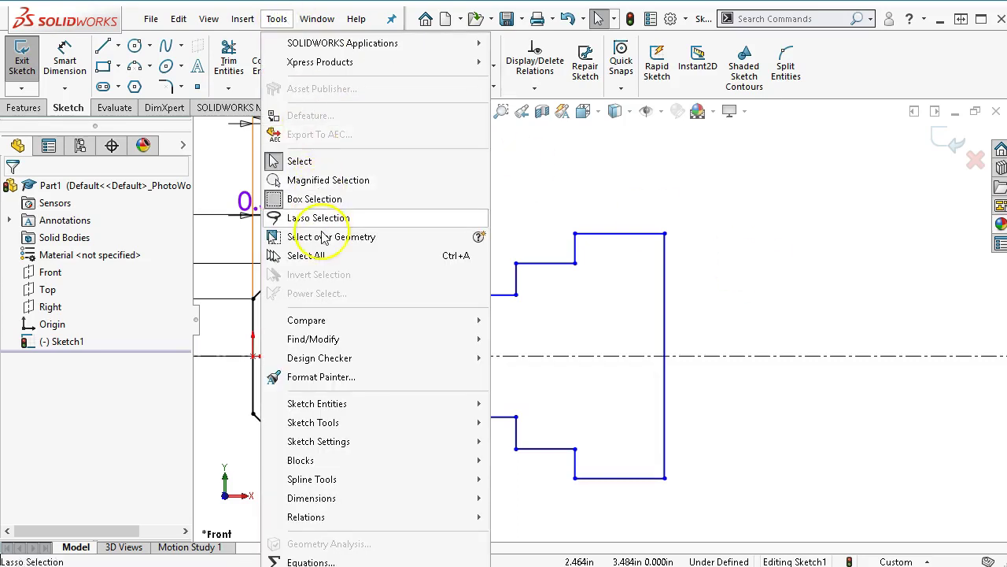
{"action": "mouse_move", "coordinate": [307, 422]}
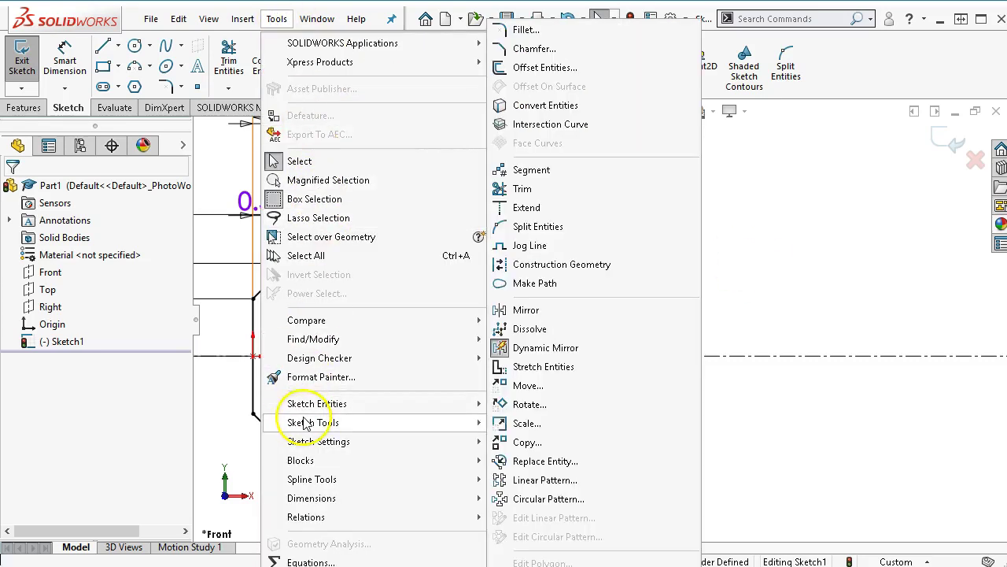
{"action": "left_click", "coordinate": [520, 349]}
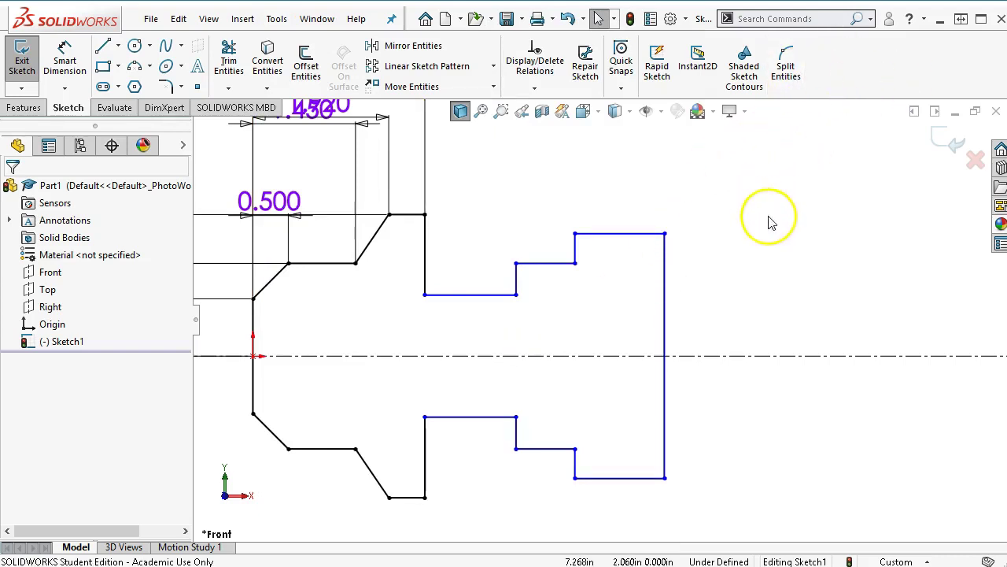
Dimension the distance from the centerline to the outermost horizontal line at the profile's lower right as 1.46 in
{"action": "key", "text": "f"}
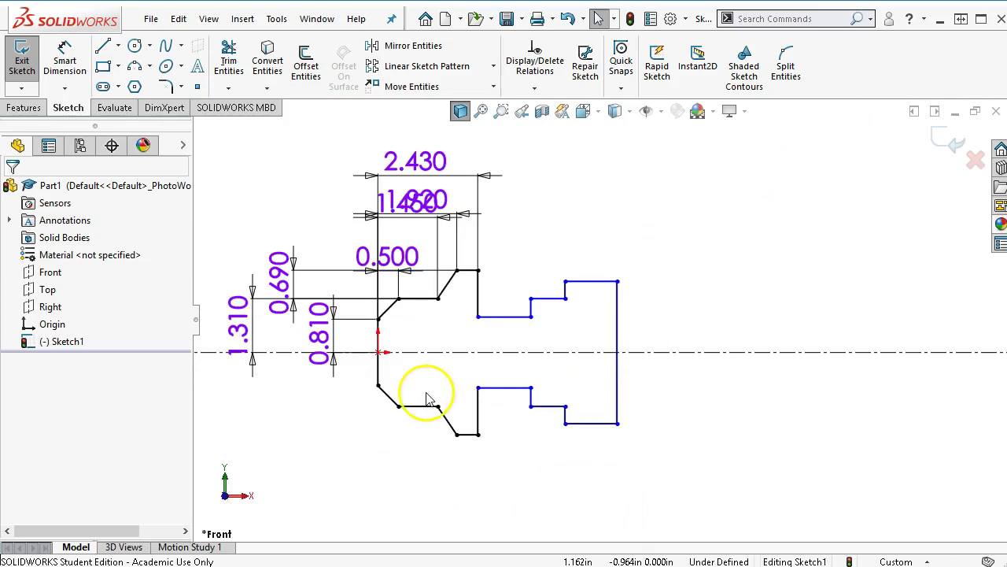
{"action": "scroll", "coordinate": [426, 399], "scroll_direction": "down", "scroll_amount": 2}
{"action": "left_click", "coordinate": [73, 63]}
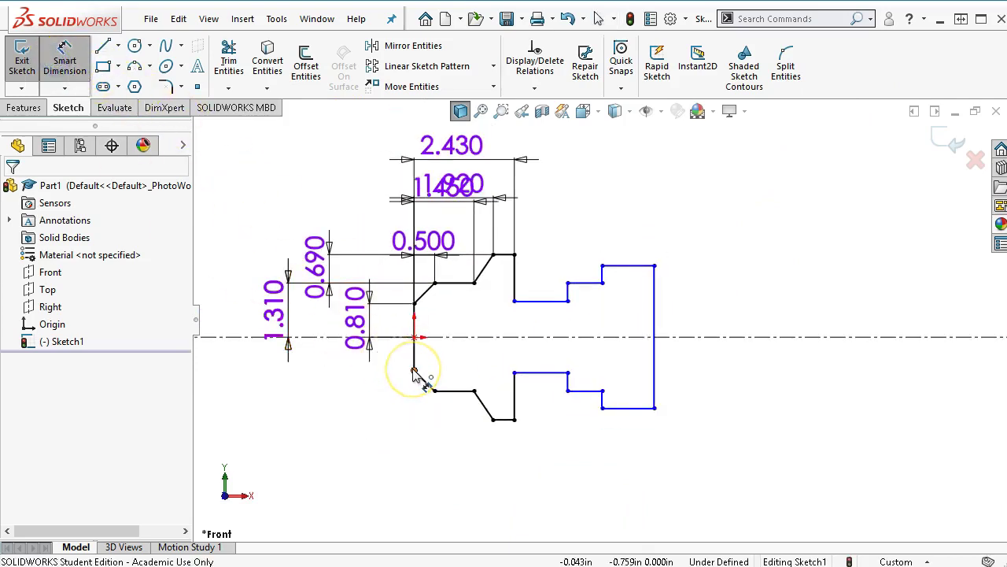
{"action": "scroll", "coordinate": [414, 374], "scroll_direction": "down", "scroll_amount": 1}
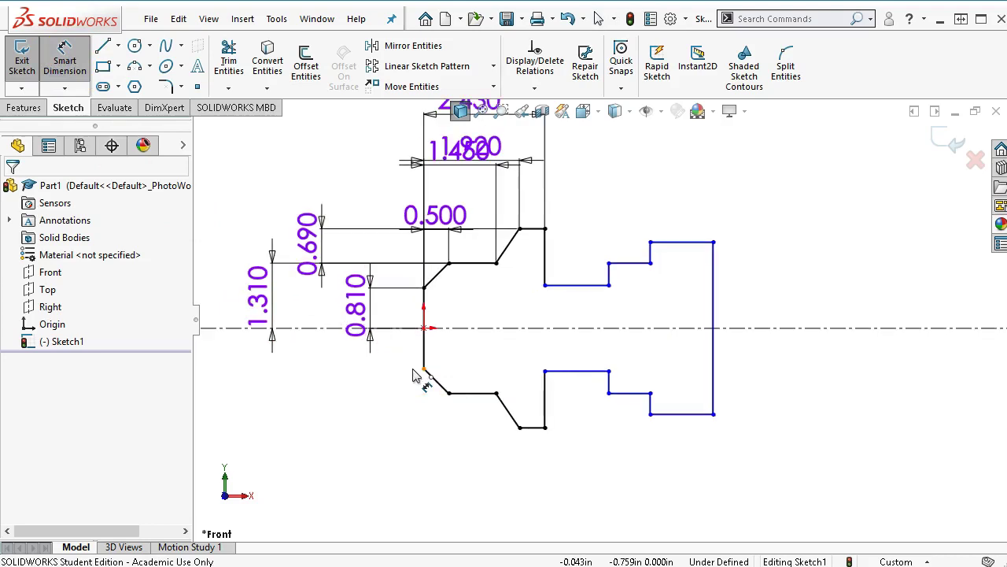
{"action": "left_click", "coordinate": [695, 331]}
{"action": "left_click", "coordinate": [681, 413]}
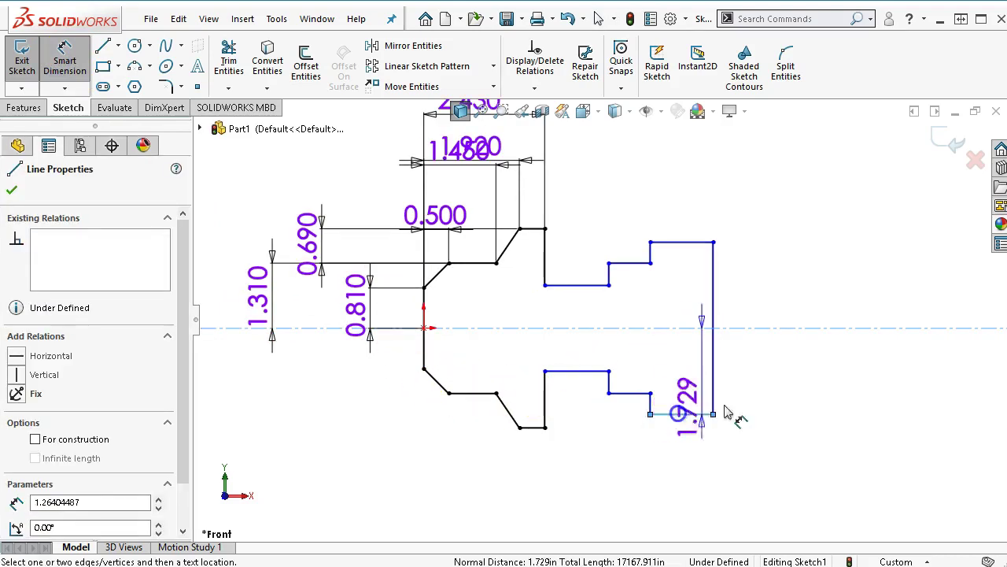
{"action": "left_click", "coordinate": [778, 397]}
{"action": "type", "text": "1.46"}
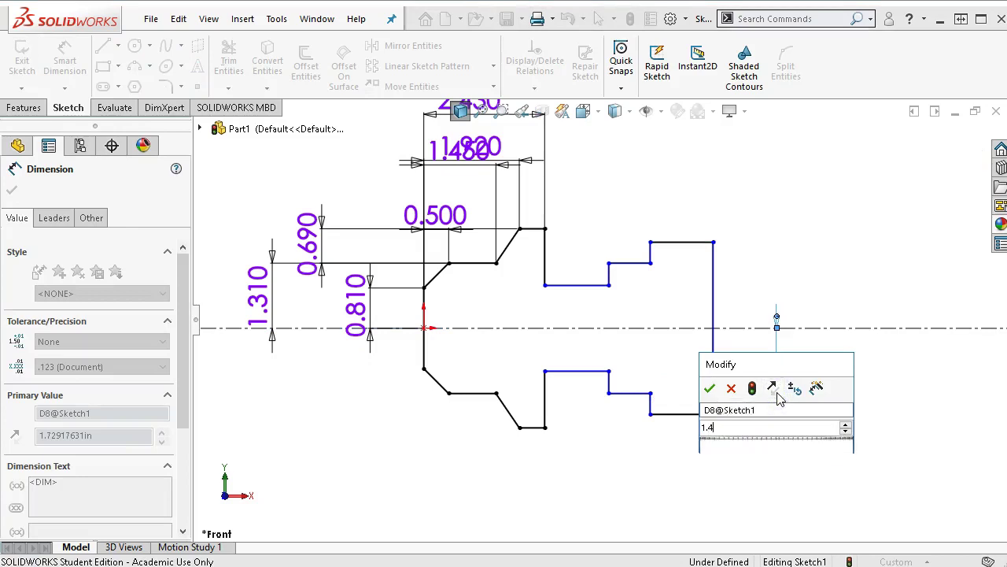
{"action": "key", "text": "Return"}
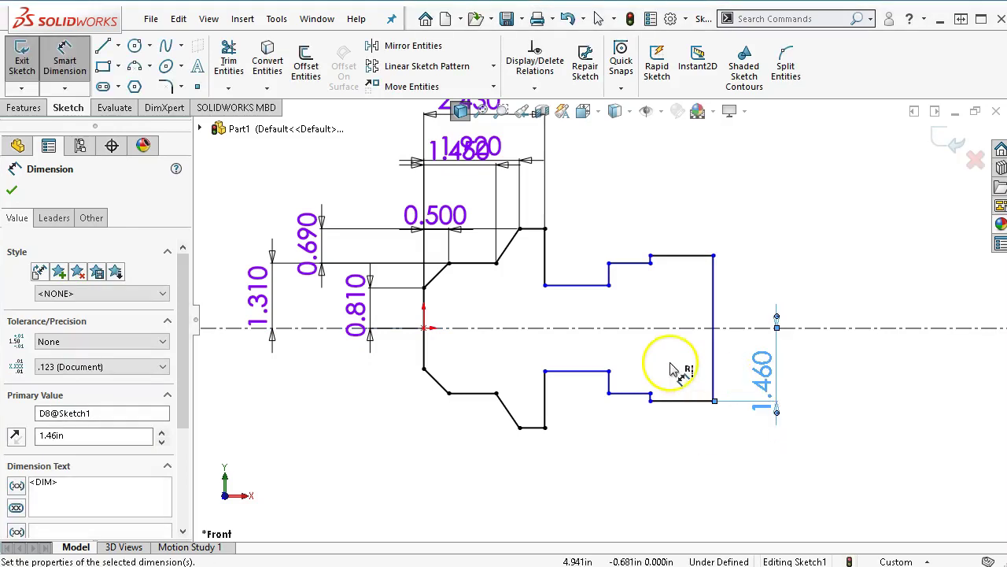
Dimension the short vertical line beside the lower right horizontal line as 0.28 in
{"action": "scroll", "coordinate": [668, 370], "scroll_direction": "down", "scroll_amount": 2}
{"action": "scroll", "coordinate": [661, 427], "scroll_direction": "down", "scroll_amount": 1}
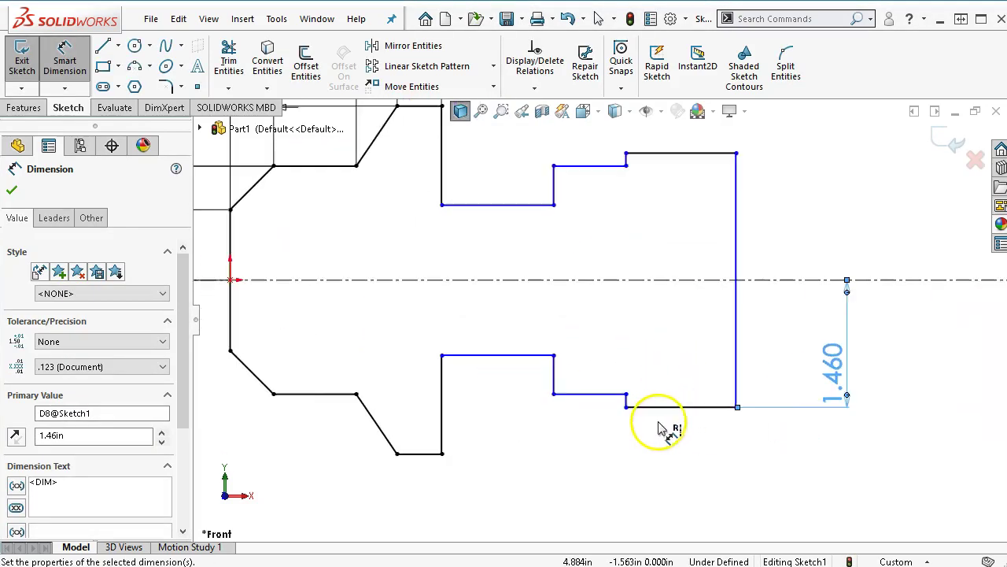
{"action": "scroll", "coordinate": [661, 427], "scroll_direction": "down", "scroll_amount": 2}
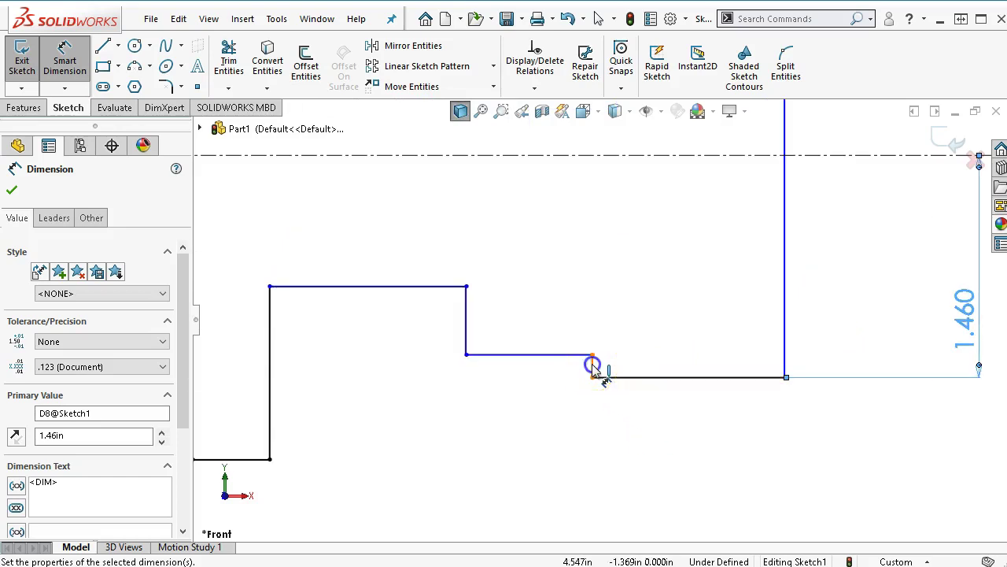
{"action": "left_click", "coordinate": [622, 377]}
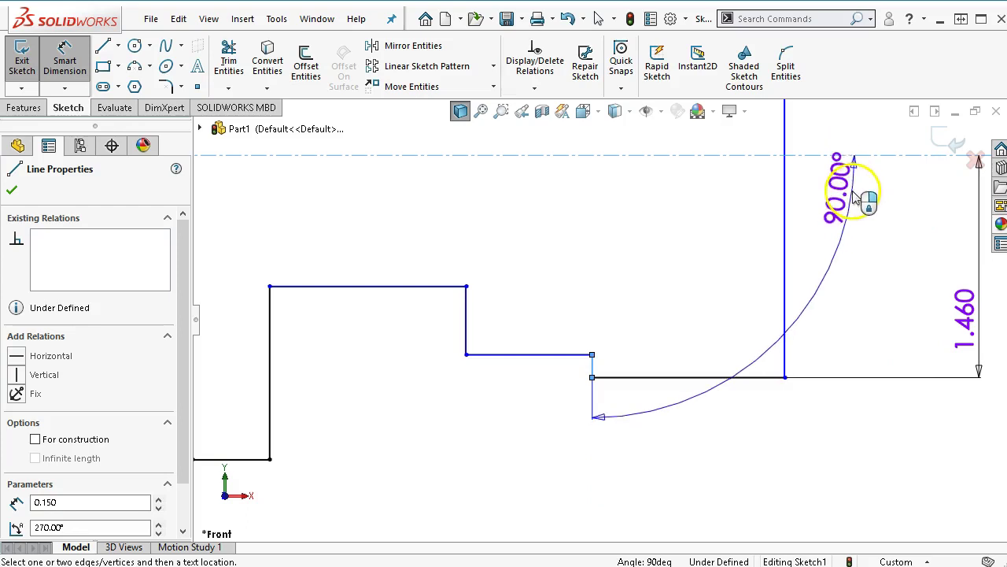
{"action": "left_click", "coordinate": [625, 379]}
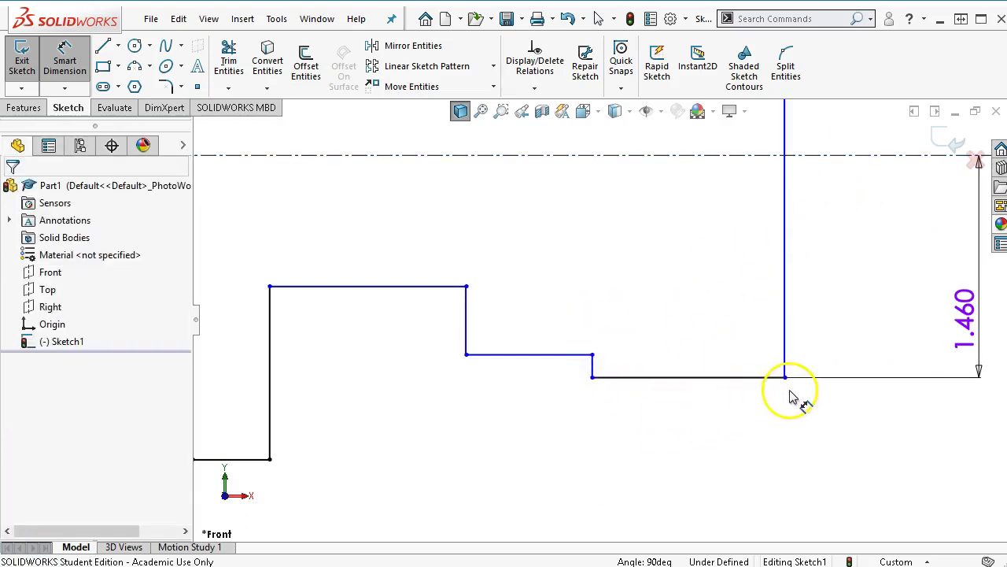
{"action": "left_click", "coordinate": [596, 372]}
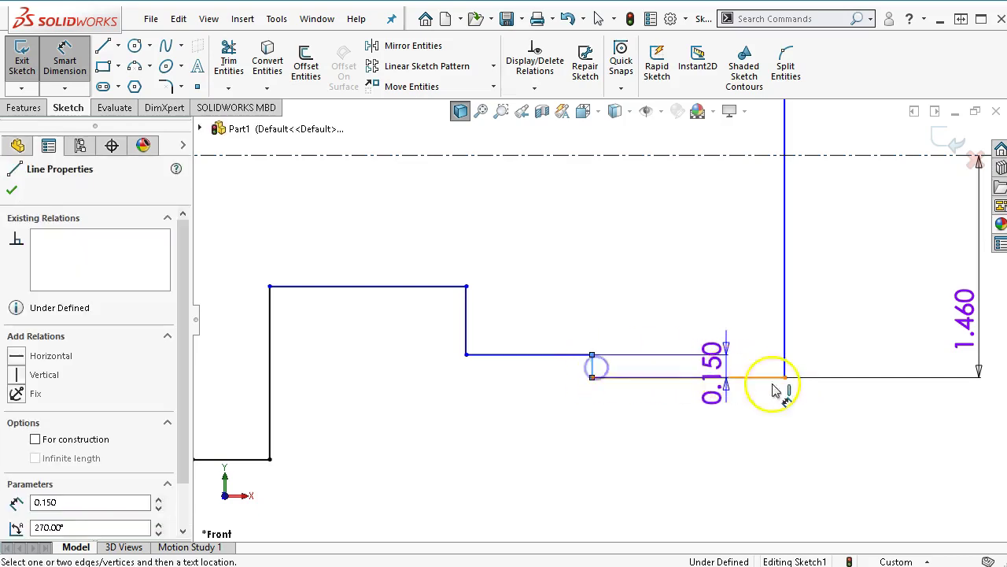
{"action": "left_click", "coordinate": [863, 425]}
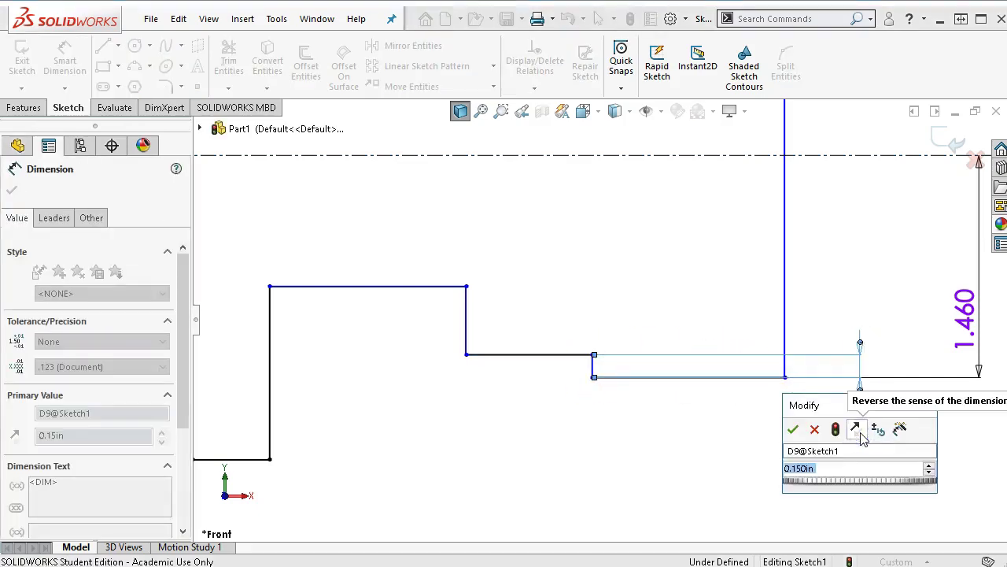
{"action": "type", "text": ".28"}
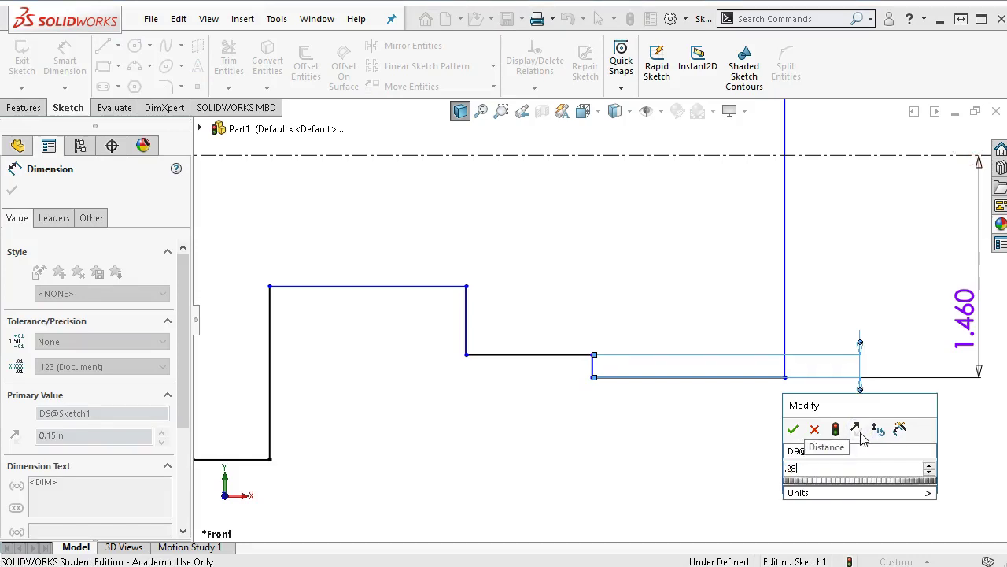
{"action": "key", "text": "Return"}
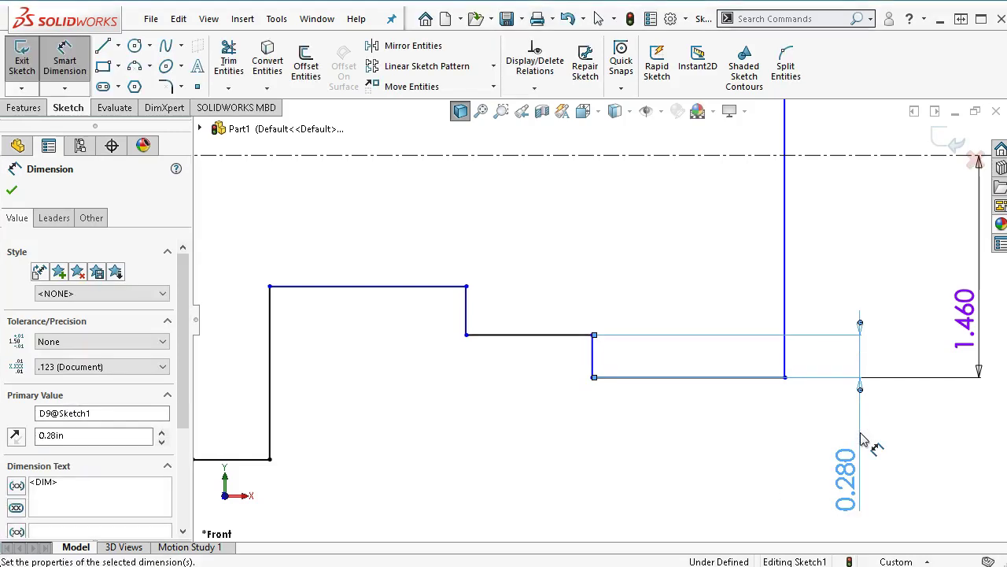
Dimension the vertical distance between the lower right horizontal line and the lower neck line as 0.65 in
{"action": "left_click", "coordinate": [691, 377]}
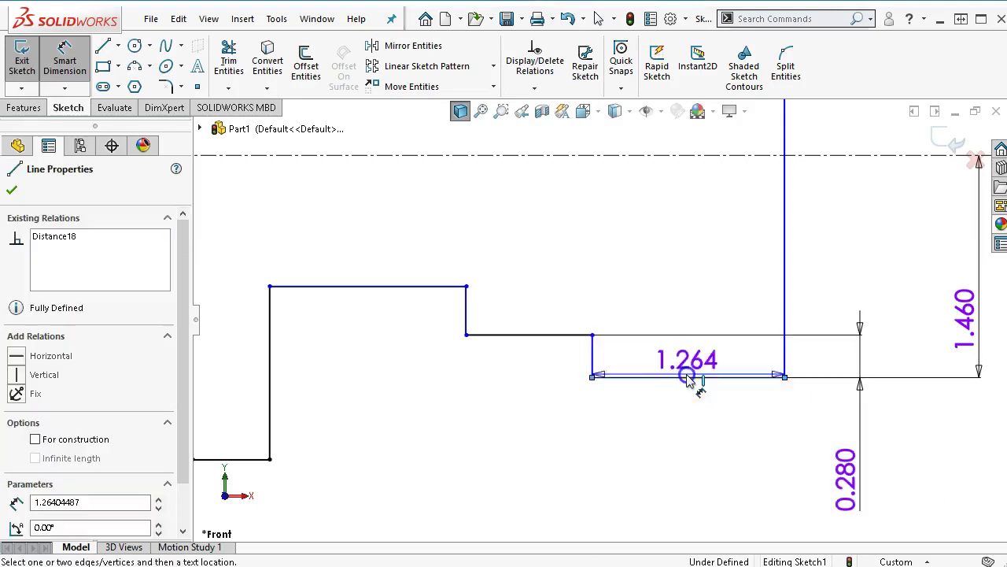
{"action": "left_click", "coordinate": [366, 288]}
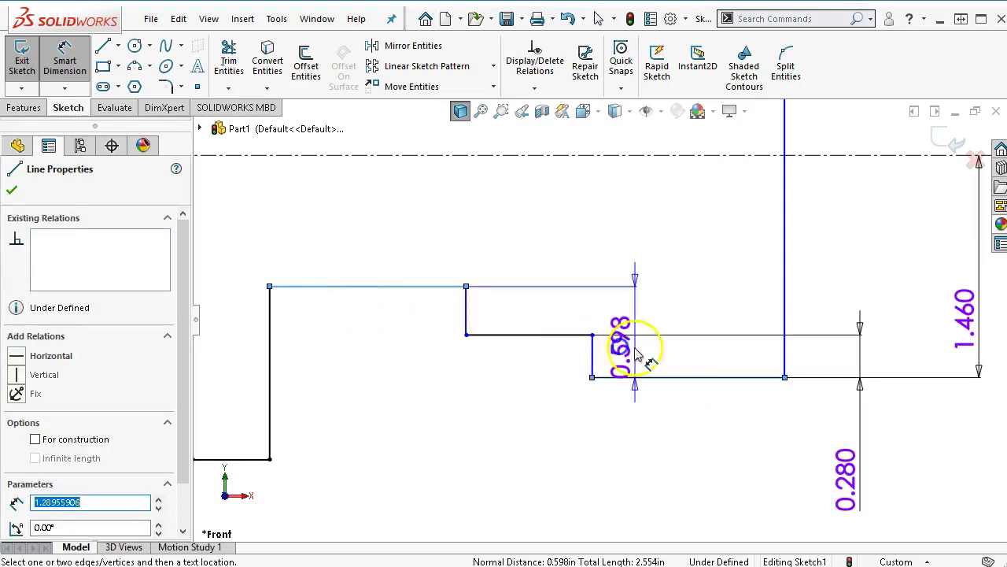
{"action": "left_click", "coordinate": [930, 448]}
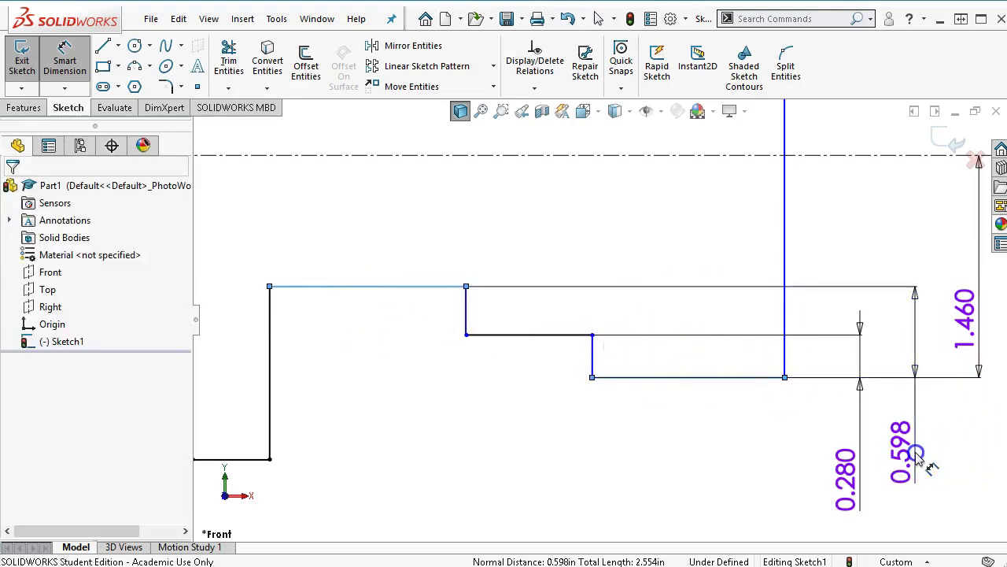
{"action": "type", "text": ".65"}
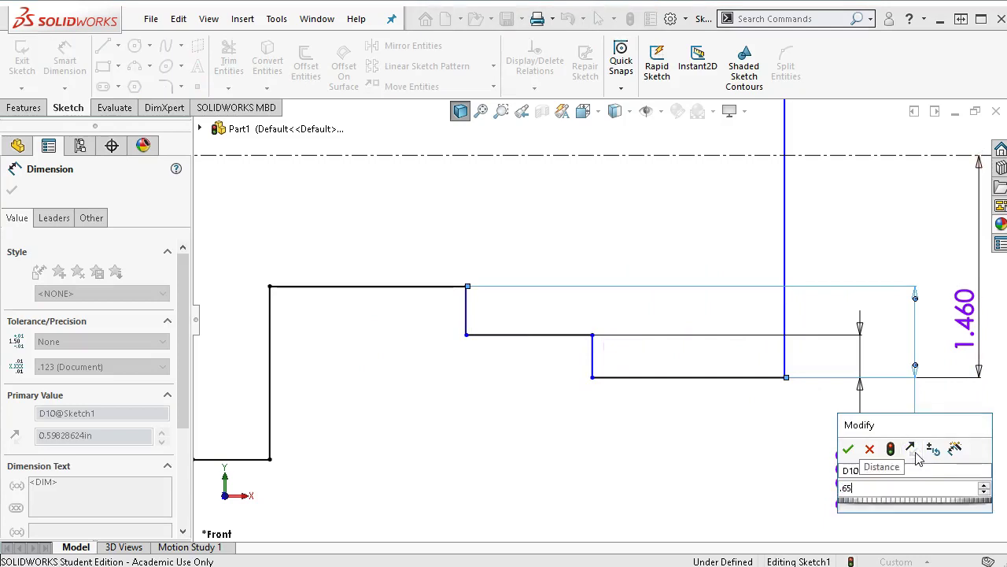
{"action": "key", "text": "Return"}
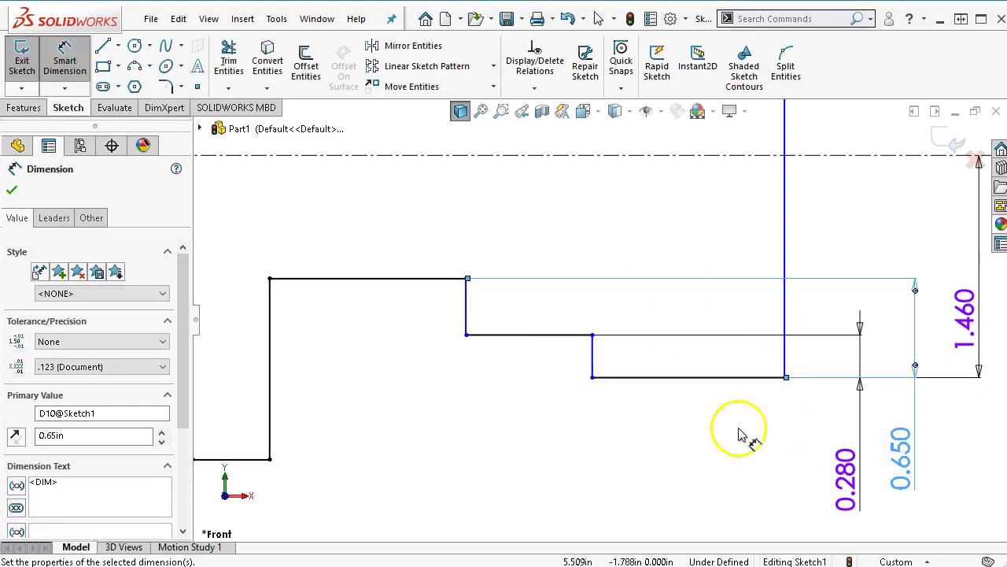
Dimension the horizontal distance from the profile's left vertical edge to the vertical line at the neck's right end as 3.35 in
{"action": "scroll", "coordinate": [646, 346], "scroll_direction": "up", "scroll_amount": 5}
{"action": "scroll", "coordinate": [592, 276], "scroll_direction": "down", "scroll_amount": 4}
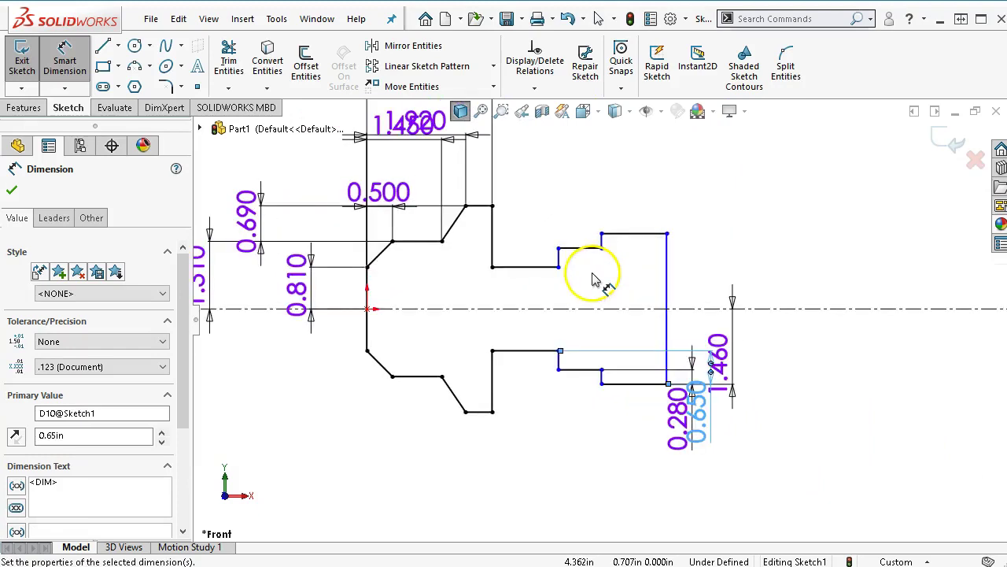
{"action": "scroll", "coordinate": [589, 279], "scroll_direction": "up", "scroll_amount": 3}
{"action": "scroll", "coordinate": [587, 271], "scroll_direction": "down", "scroll_amount": 2}
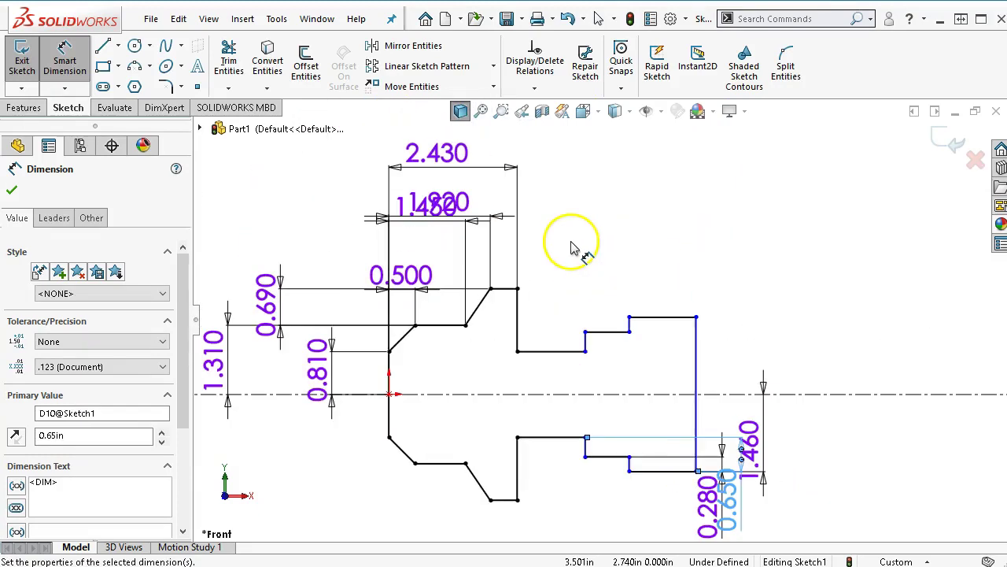
{"action": "left_click", "coordinate": [388, 374]}
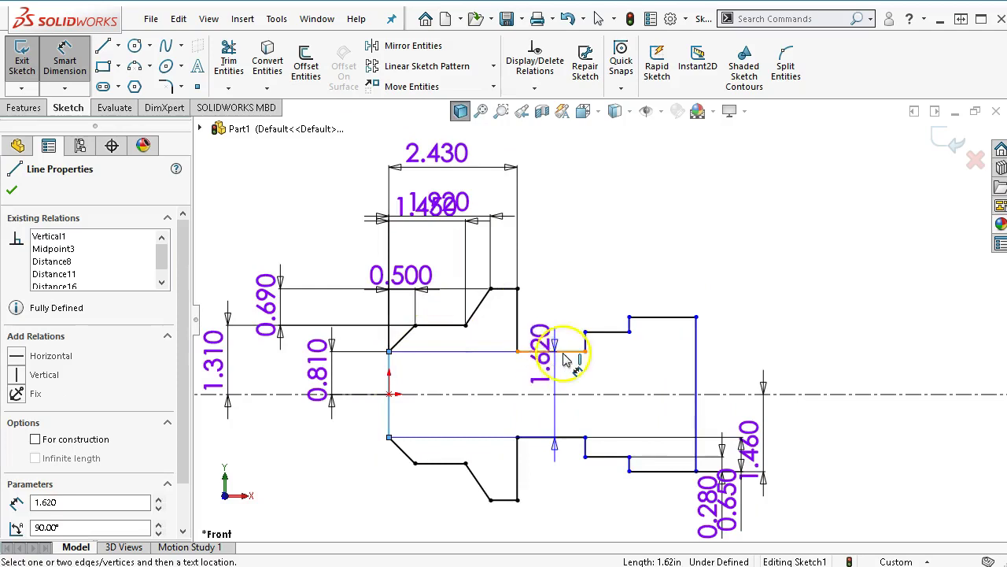
{"action": "left_click", "coordinate": [582, 334]}
{"action": "left_click", "coordinate": [558, 283]}
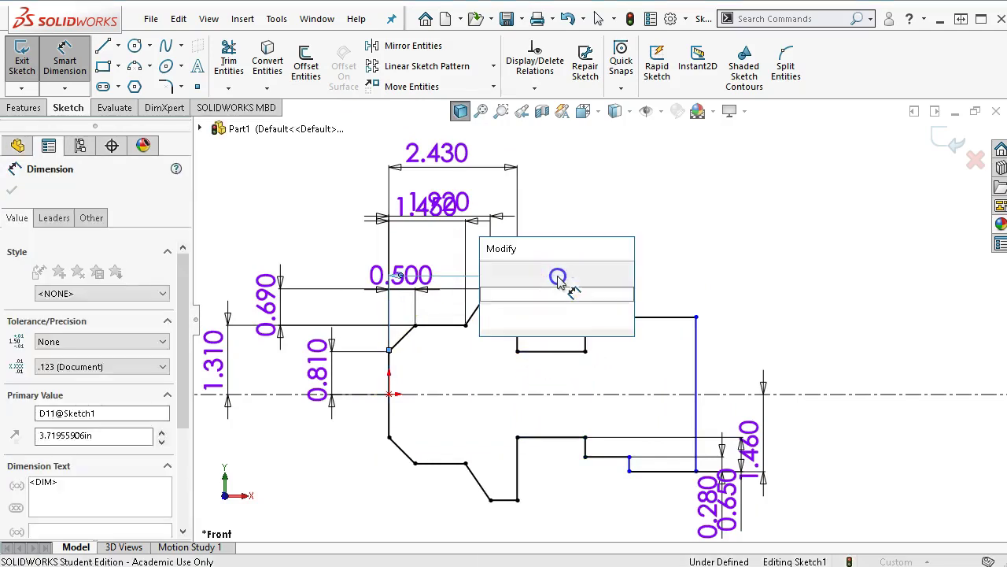
{"action": "type", "text": "3.35"}
{"action": "key", "text": "Return"}
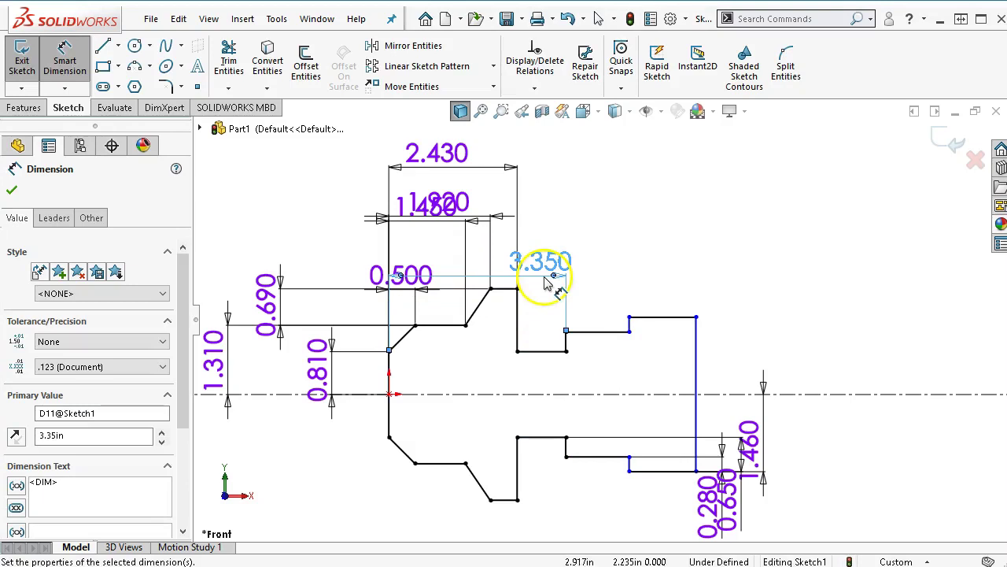
Dimension the horizontal distance from the left vertical edge to the second upper step's vertical line as 4.27 in
{"action": "left_click", "coordinate": [390, 374]}
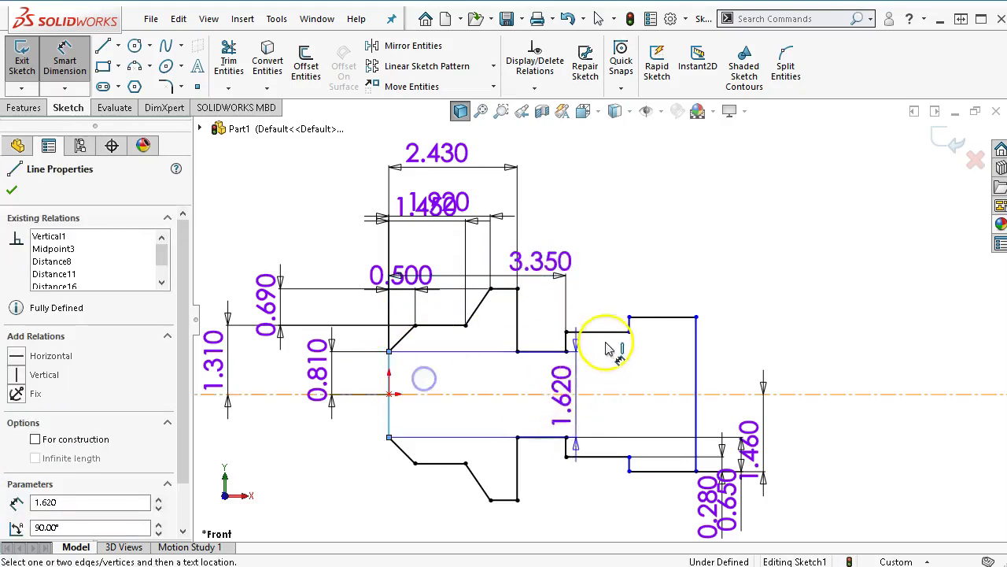
{"action": "left_click", "coordinate": [630, 325]}
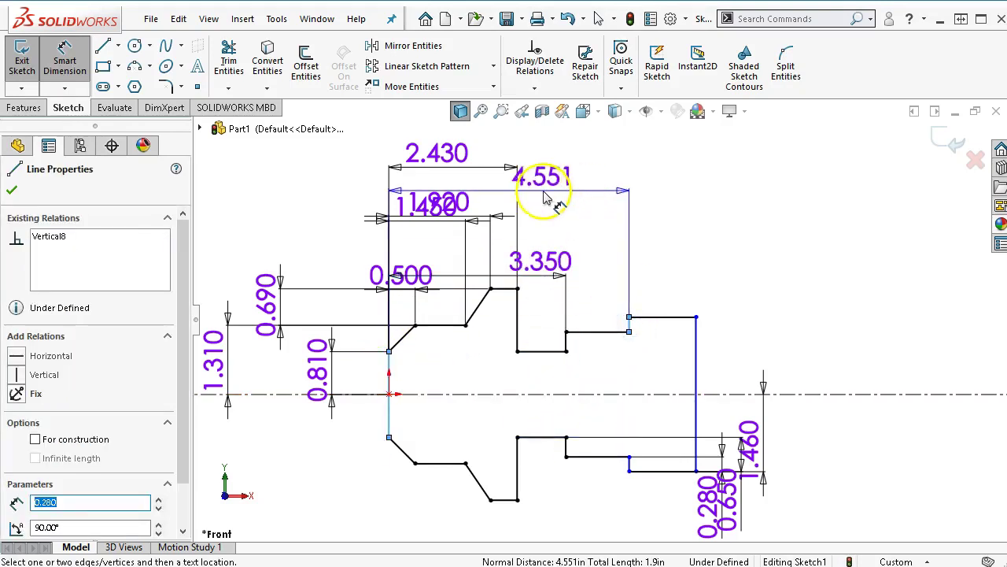
{"action": "left_click", "coordinate": [579, 207]}
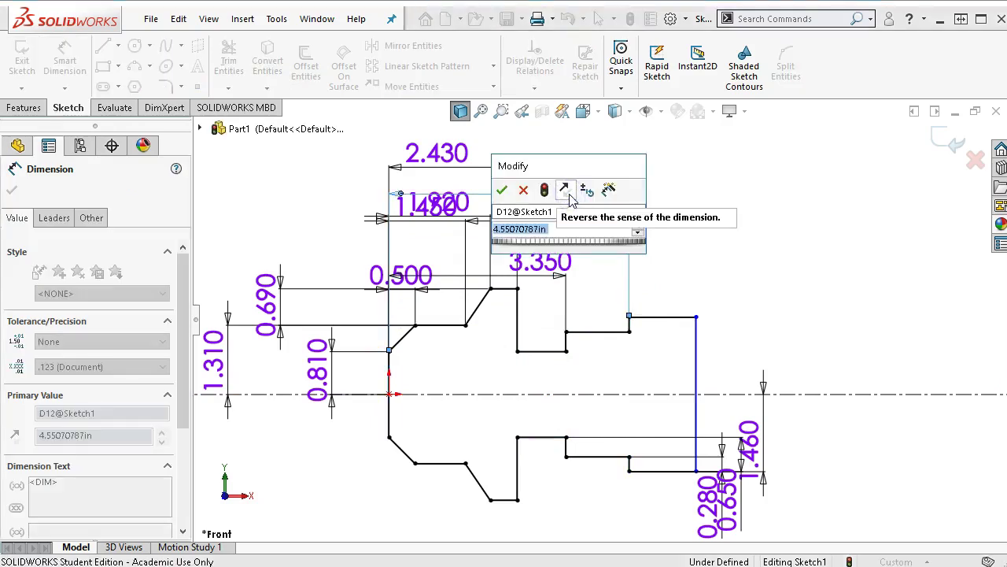
{"action": "type", "text": "4.2"}
{"action": "key", "text": "Escape"}
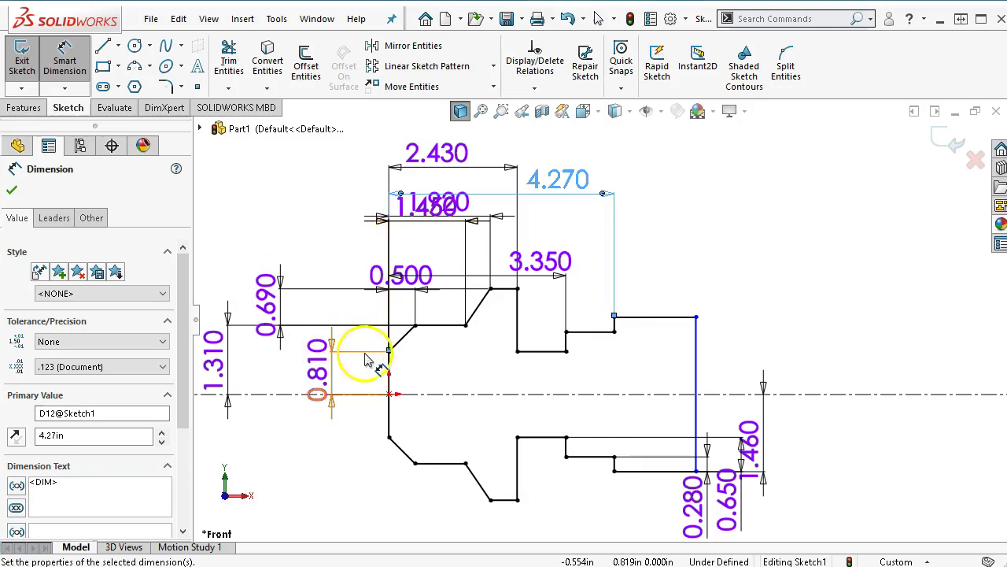
Dimension the overall length from the left vertical edge to the right vertical edge as 5.5 in
{"action": "left_click", "coordinate": [388, 370]}
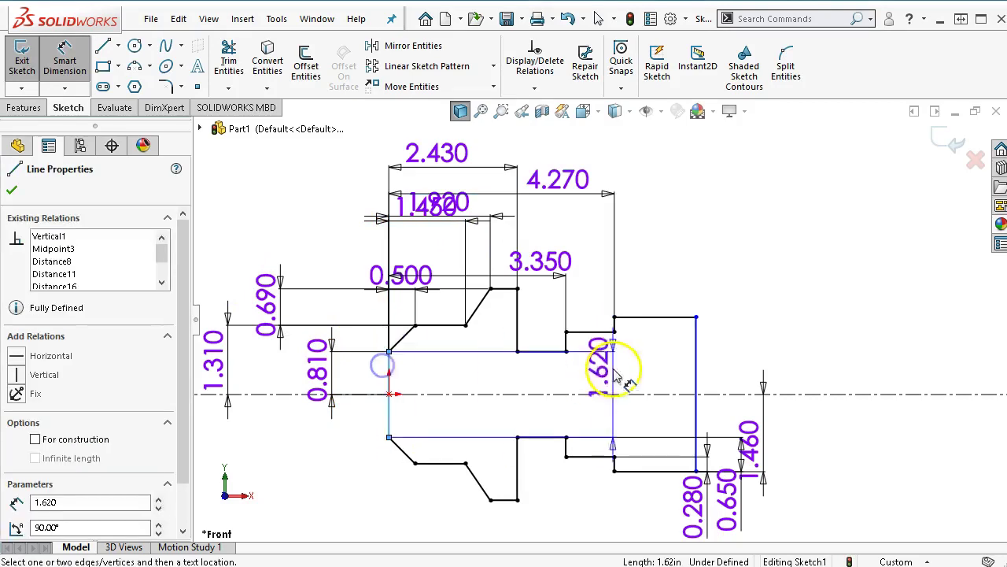
{"action": "left_click", "coordinate": [697, 354]}
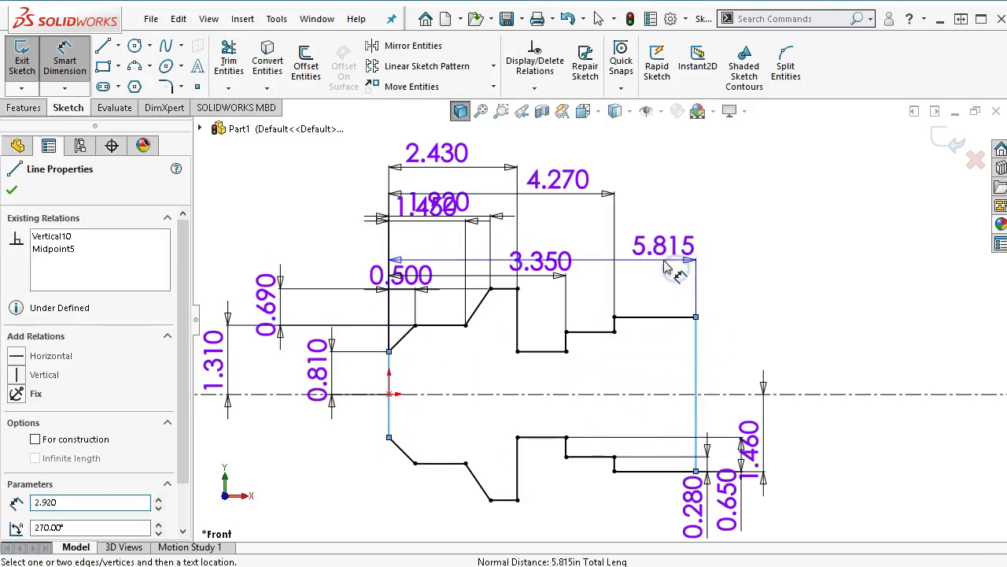
{"action": "left_click", "coordinate": [666, 261]}
{"action": "type", "text": "5.5"}
{"action": "key", "text": "Return"}
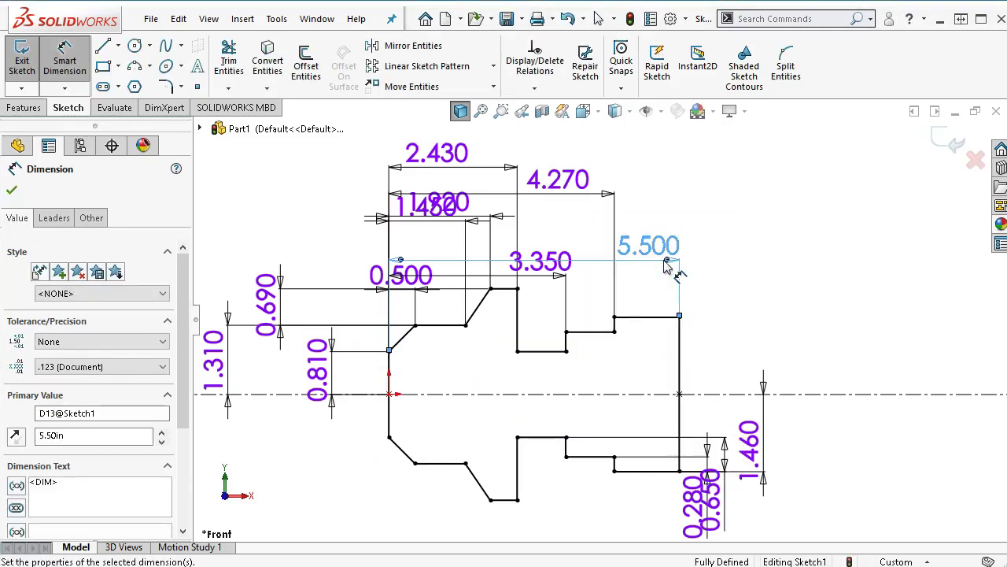
{"action": "right_click", "coordinate": [776, 227]}
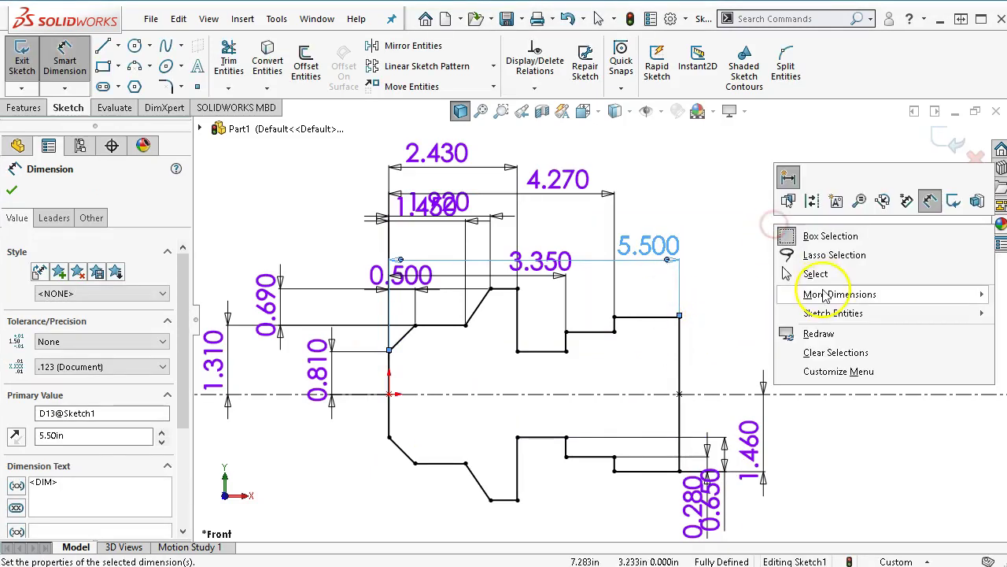
Extrude the fully dimensioned plate profile as a blind boss 0.875 in deep in the reversed direction
{"action": "left_click", "coordinate": [817, 274]}
{"action": "scroll", "coordinate": [772, 360], "scroll_direction": "up", "scroll_amount": 2}
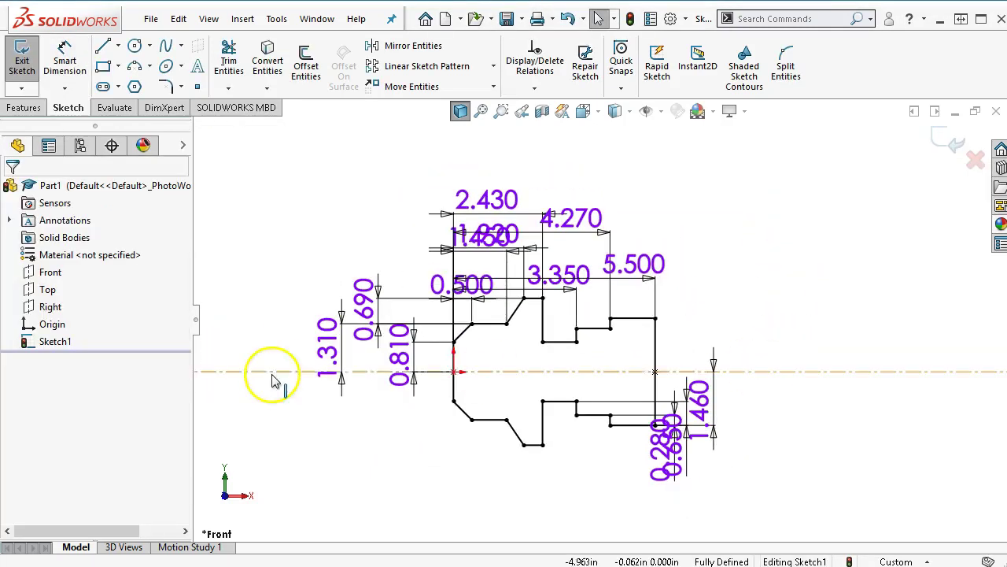
{"action": "scroll", "coordinate": [488, 367], "scroll_direction": "down", "scroll_amount": 2}
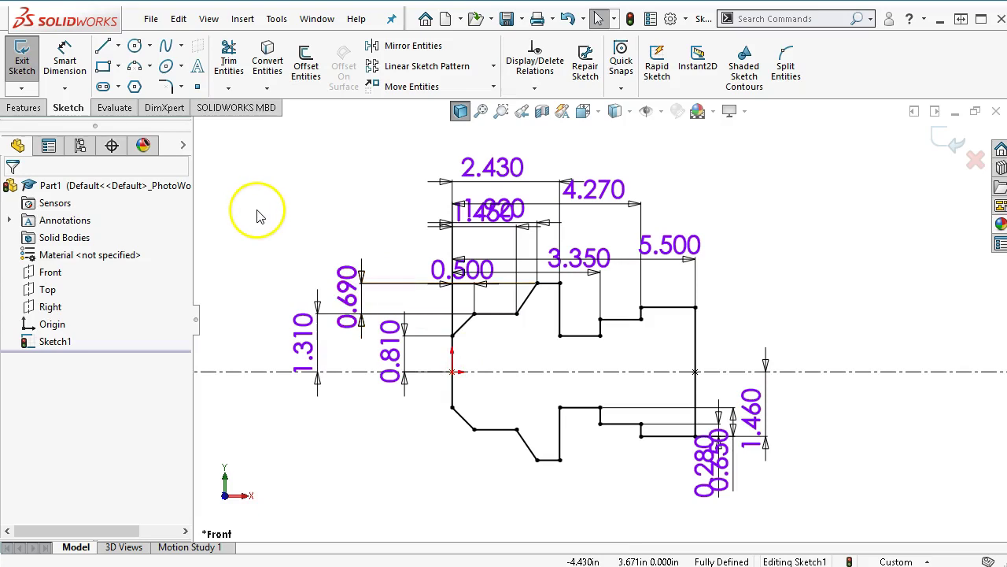
{"action": "left_click", "coordinate": [24, 107]}
{"action": "left_click", "coordinate": [28, 67]}
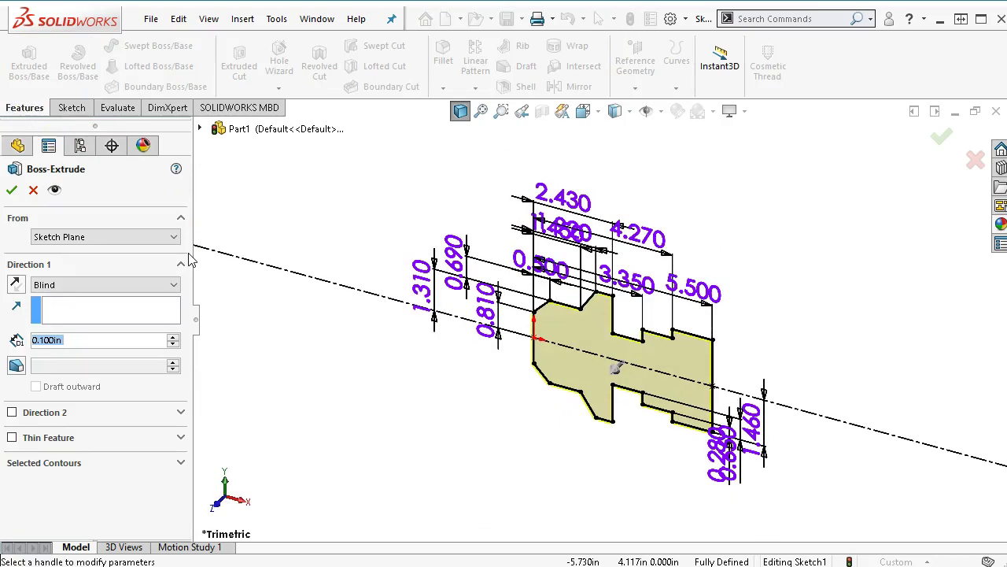
{"action": "type", "text": ".8"}
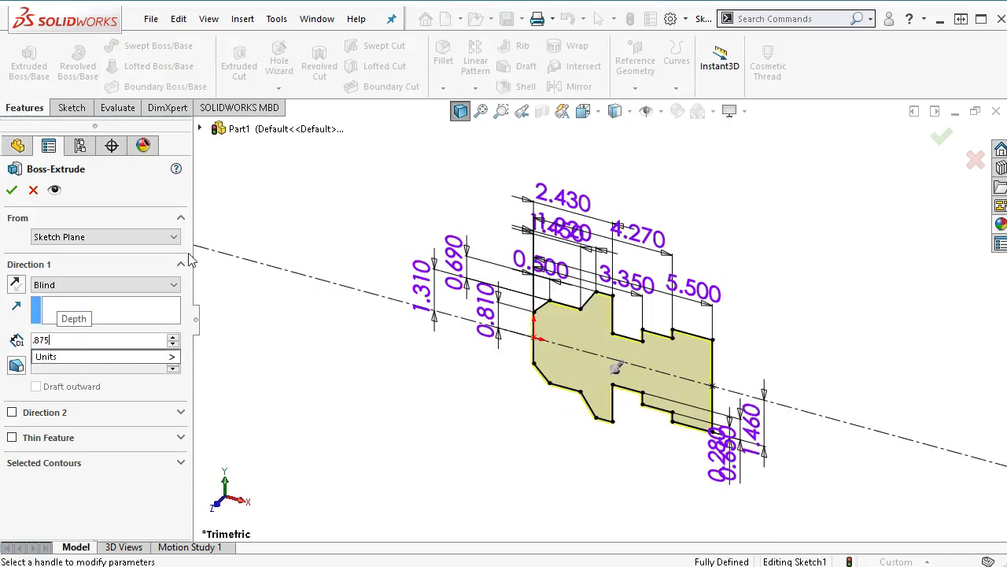
{"action": "type", "text": "75"}
{"action": "key", "text": "Return"}
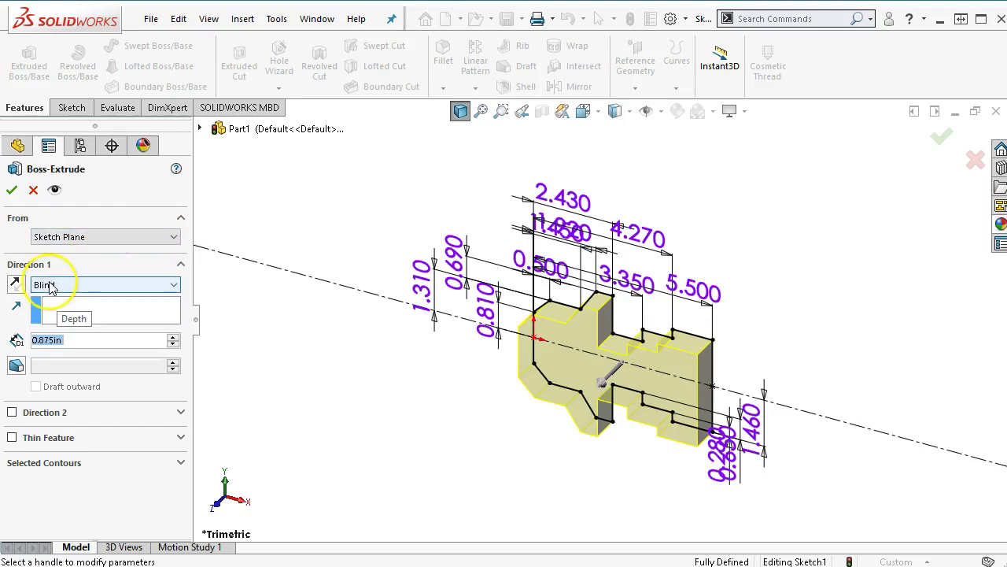
{"action": "left_click", "coordinate": [15, 284]}
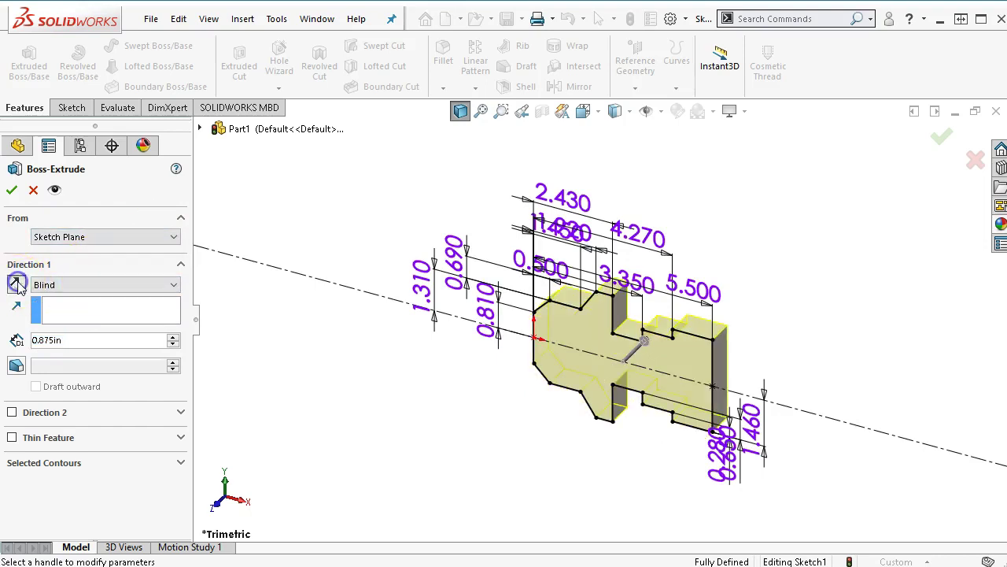
{"action": "left_click", "coordinate": [13, 192]}
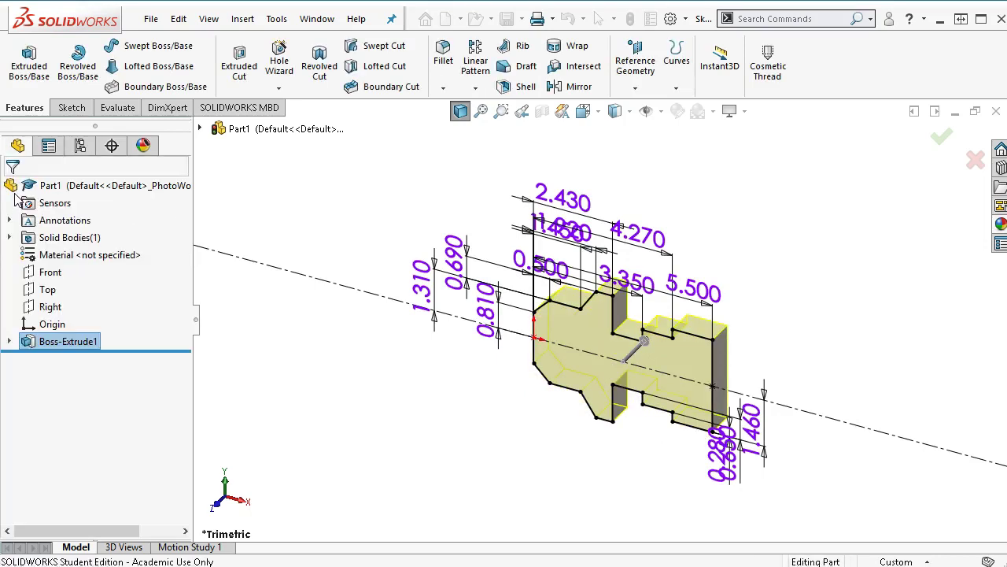
Start a sketch on the plate's front face and draw a circle about 0.49 in in diameter, level with the origin and about 1.03 in from it
{"action": "left_click", "coordinate": [438, 426]}
{"action": "key", "text": "ctrl+1"}
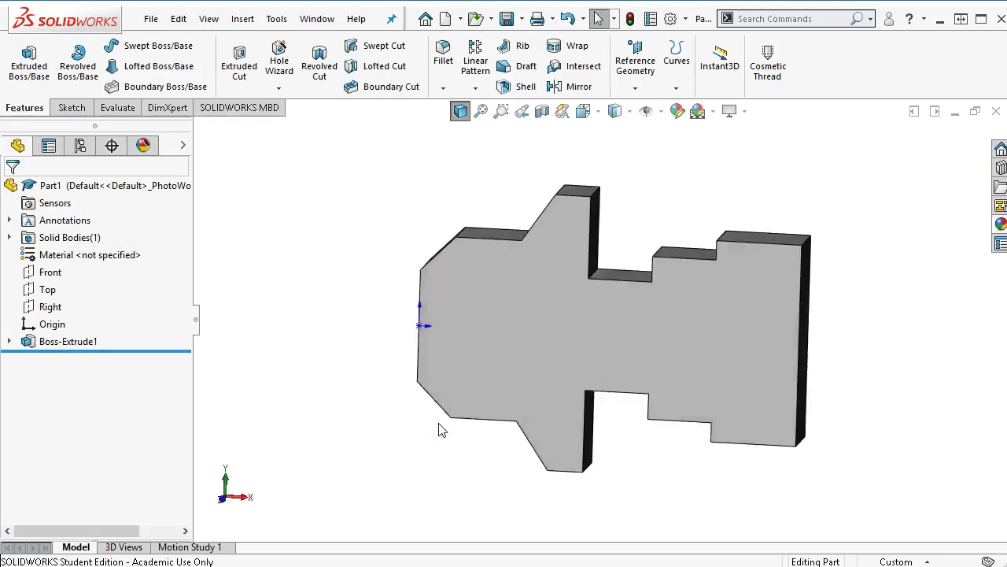
{"action": "left_click", "coordinate": [525, 318]}
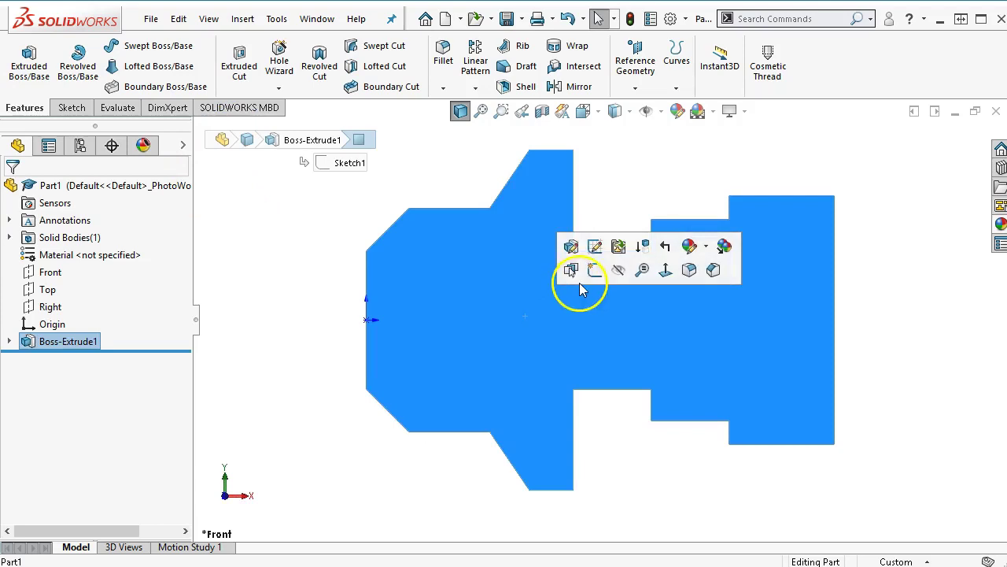
{"action": "left_click", "coordinate": [594, 270]}
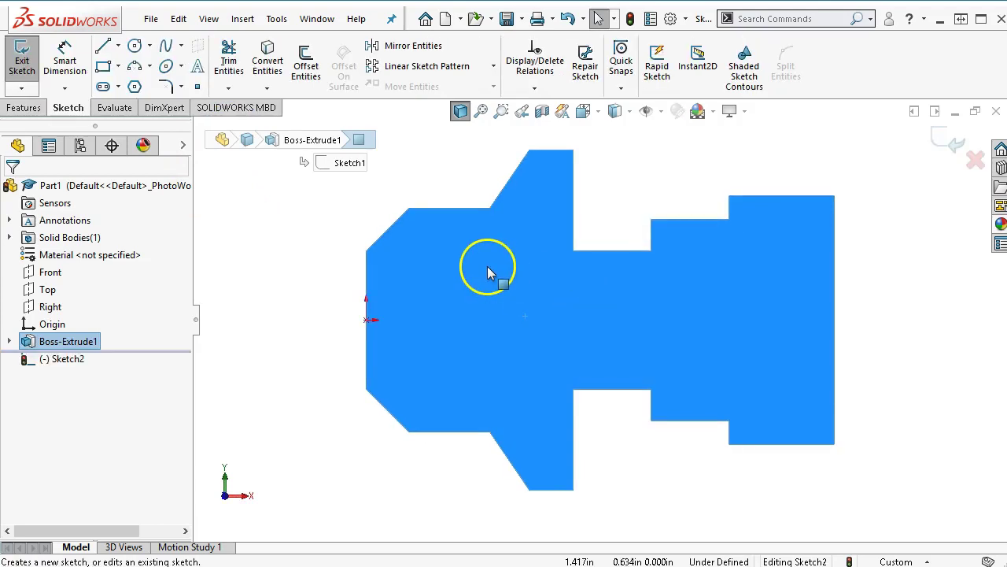
{"action": "left_click", "coordinate": [134, 46]}
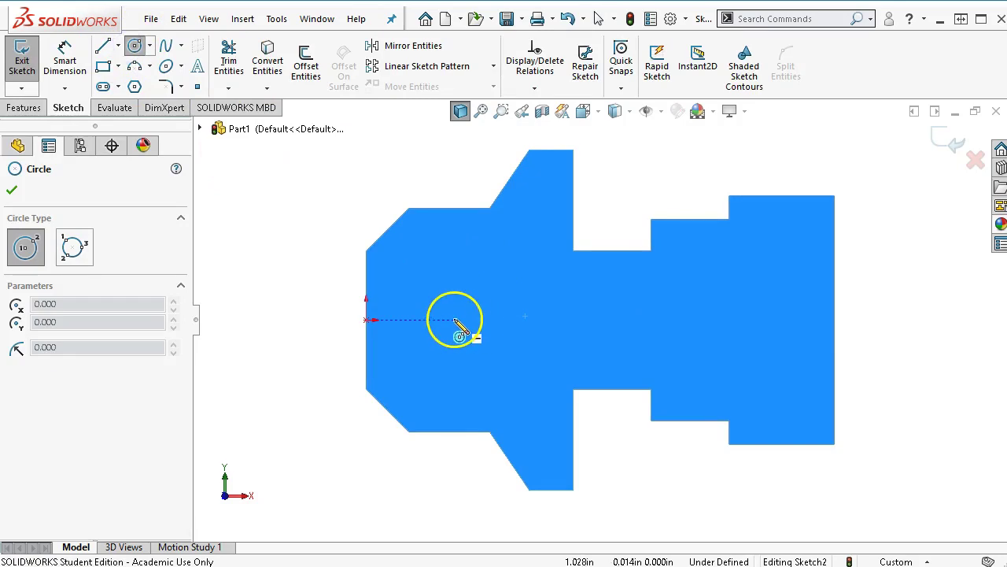
{"action": "left_click", "coordinate": [454, 319]}
{"action": "left_click", "coordinate": [470, 335]}
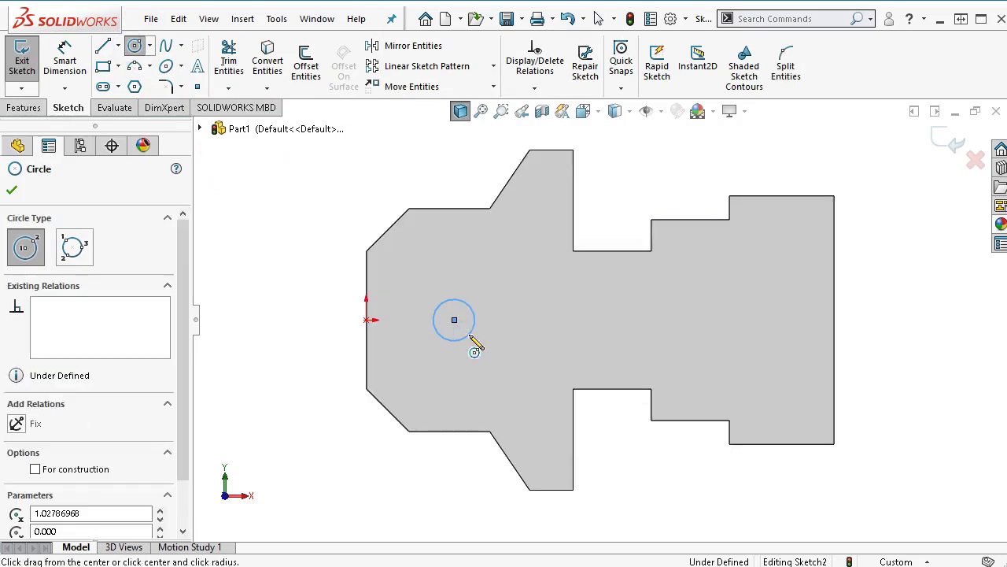
Dimension the circle's diameter as 0.5 in
{"action": "right_click", "coordinate": [475, 340]}
{"action": "left_click", "coordinate": [621, 315]}
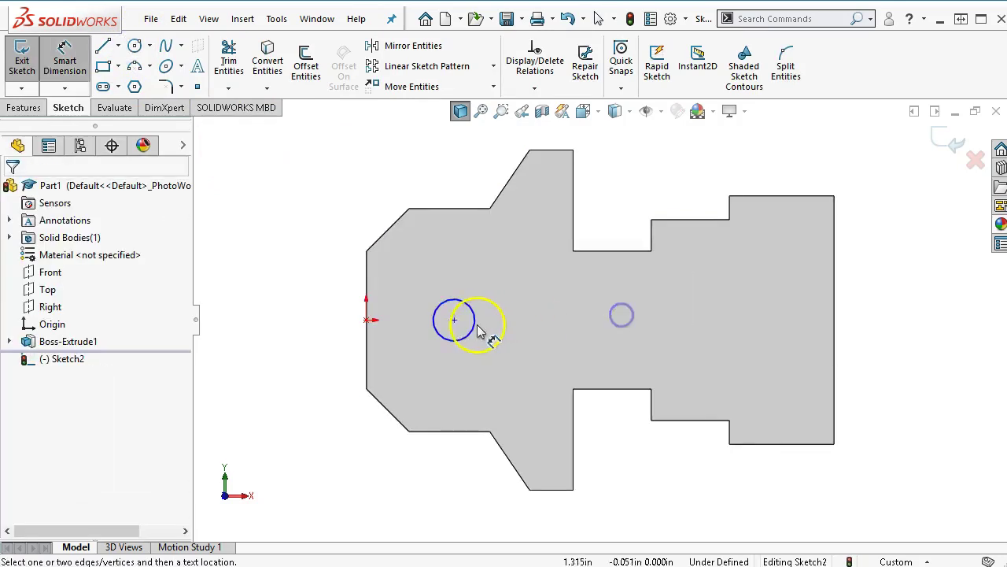
{"action": "left_click", "coordinate": [469, 334]}
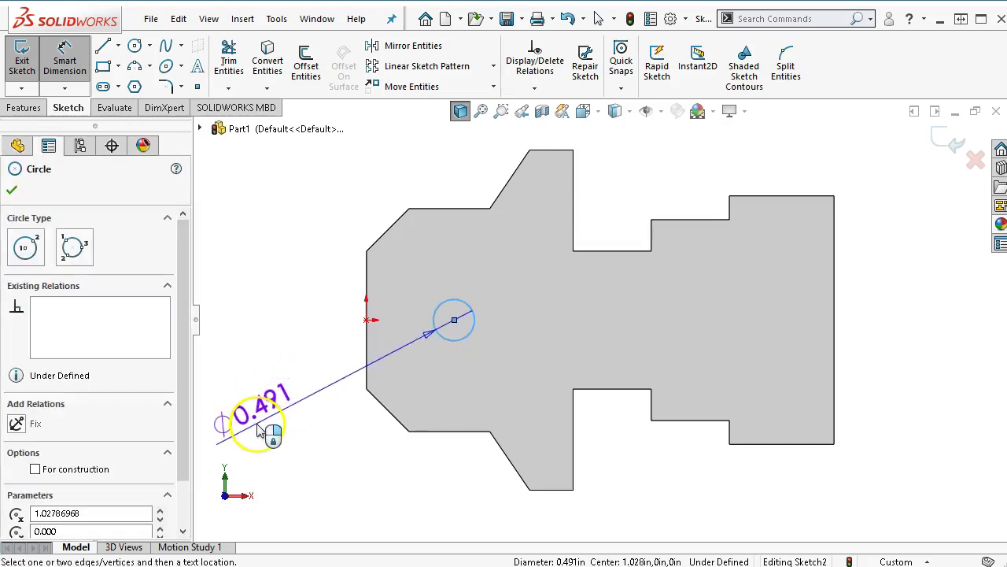
{"action": "left_click", "coordinate": [260, 429]}
{"action": "type", "text": ".5"}
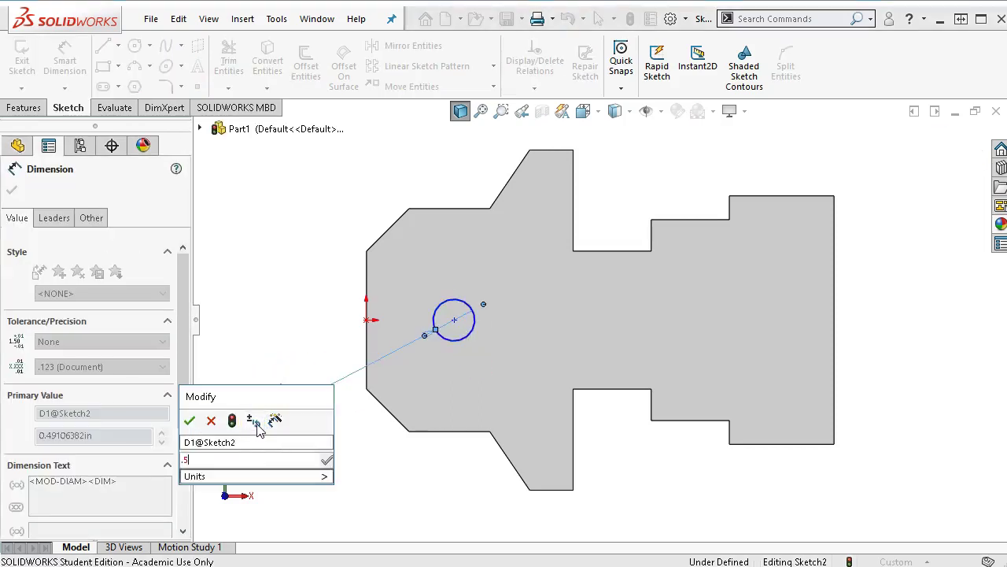
{"action": "key", "text": "Return"}
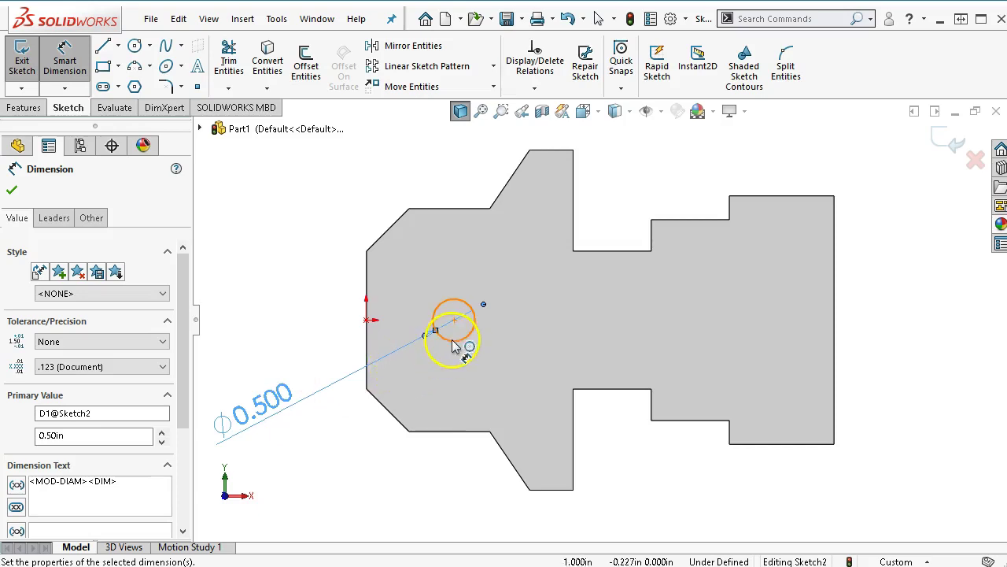
Dimension the horizontal distance from the plate's left vertical edge to the circle's center as 0.94 in
{"action": "left_click", "coordinate": [452, 346]}
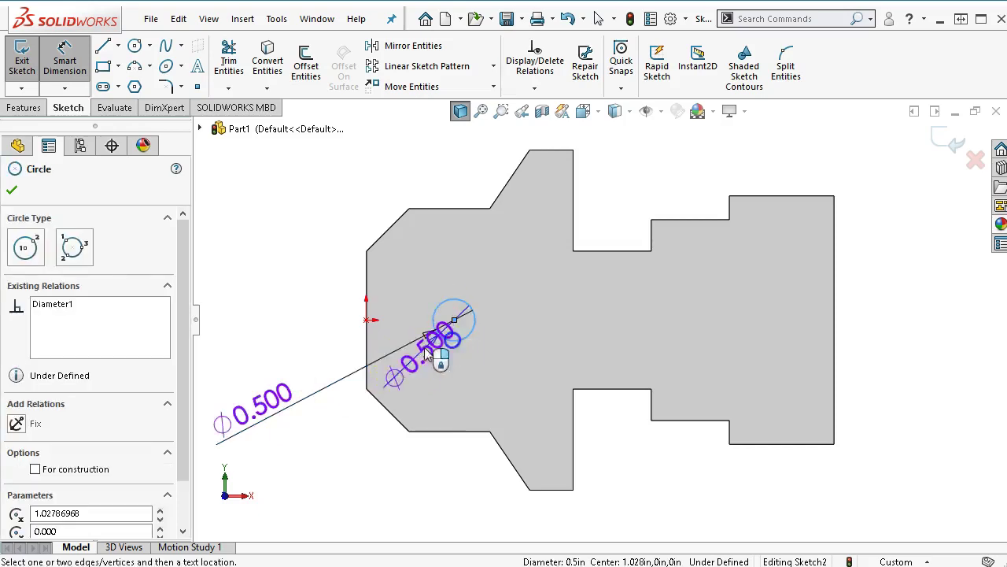
{"action": "left_click", "coordinate": [366, 340]}
{"action": "left_click", "coordinate": [420, 166]}
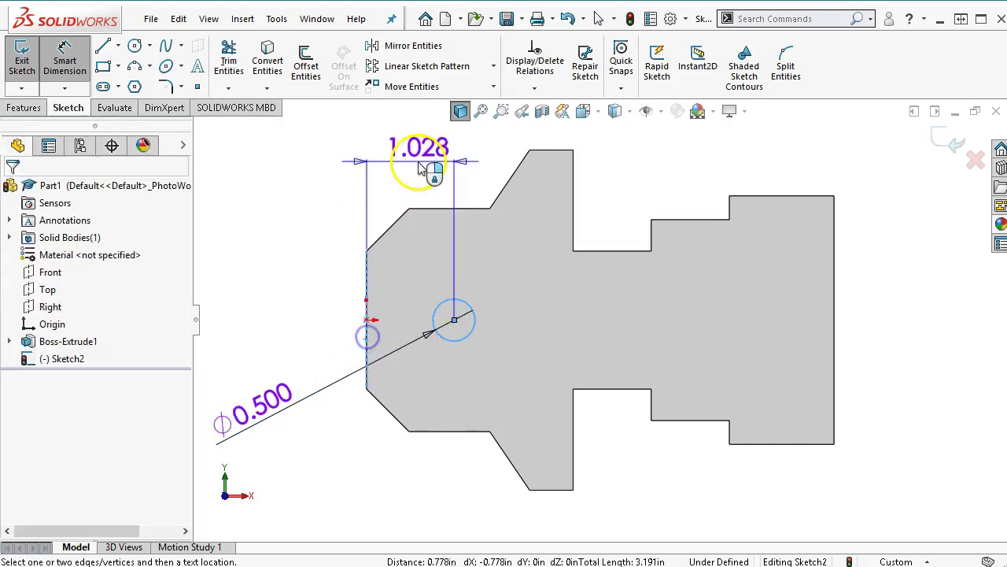
{"action": "type", "text": ".94"}
{"action": "key", "text": "Return"}
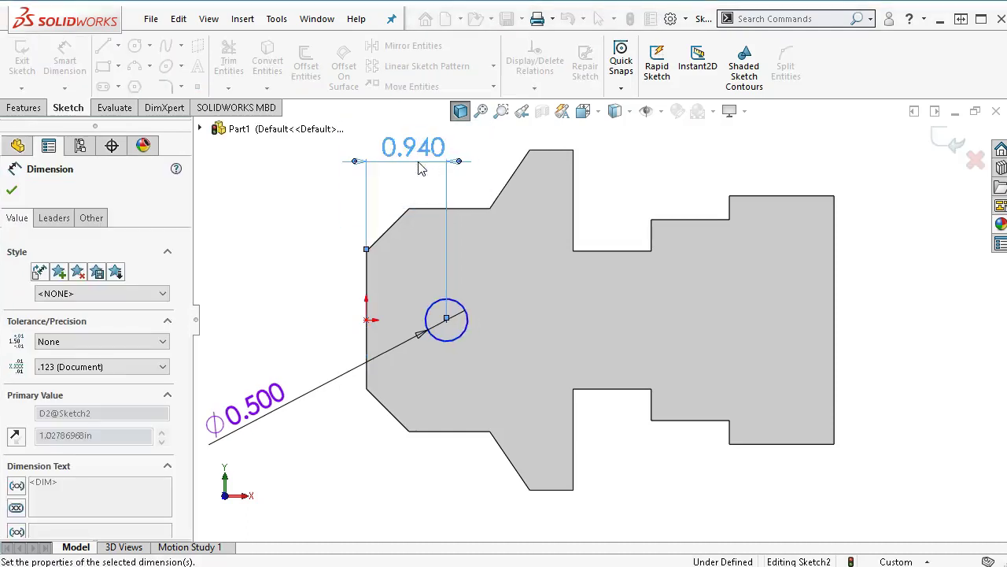
{"action": "right_click", "coordinate": [650, 128]}
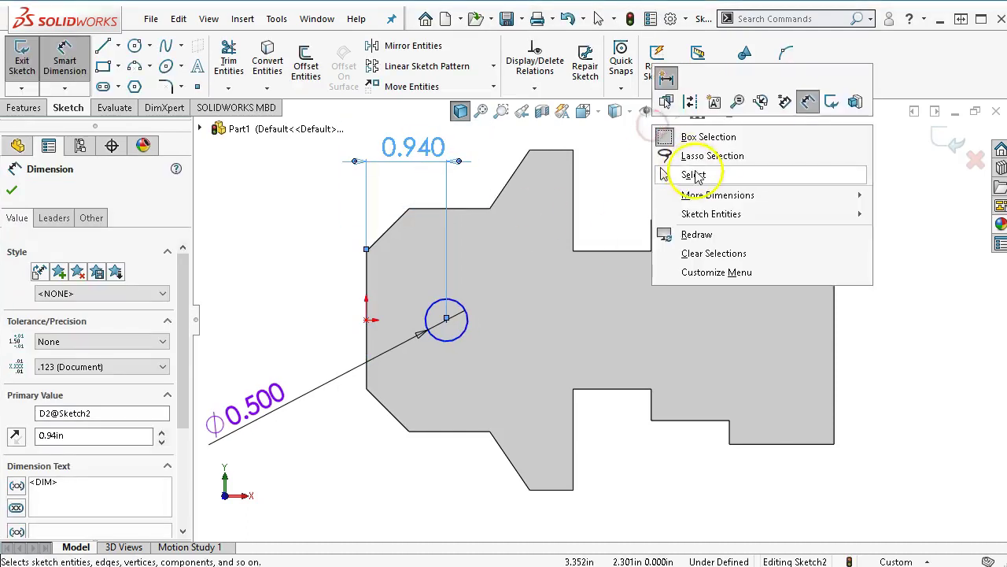
{"action": "left_click", "coordinate": [691, 174]}
Add a horizontal relation between the circle's center and the origin
{"action": "left_click", "coordinate": [446, 319]}
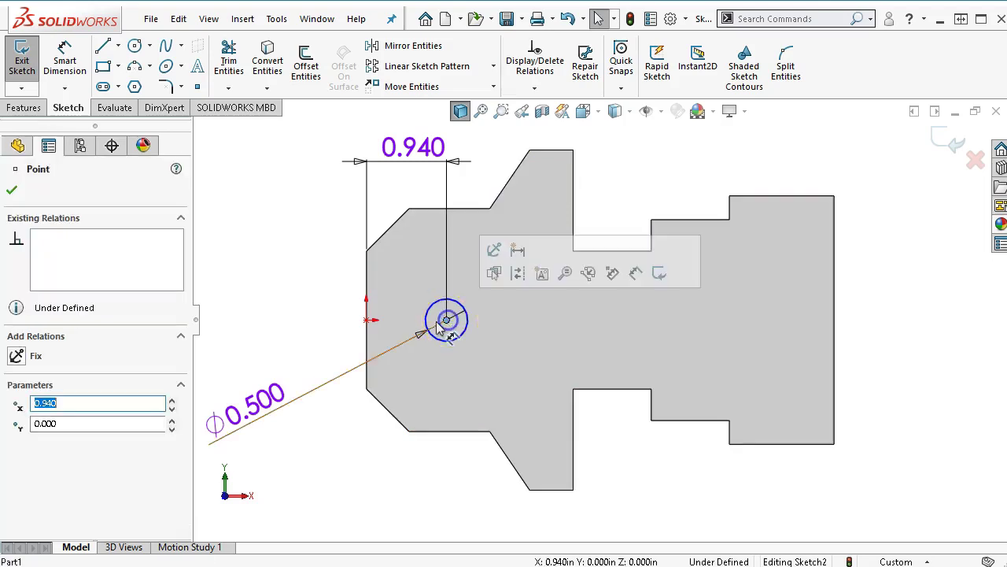
{"action": "left_click_drag", "start_coordinate": [444, 319], "coordinate": [443, 322]}
{"action": "left_click_drag", "start_coordinate": [438, 336], "coordinate": [439, 312]}
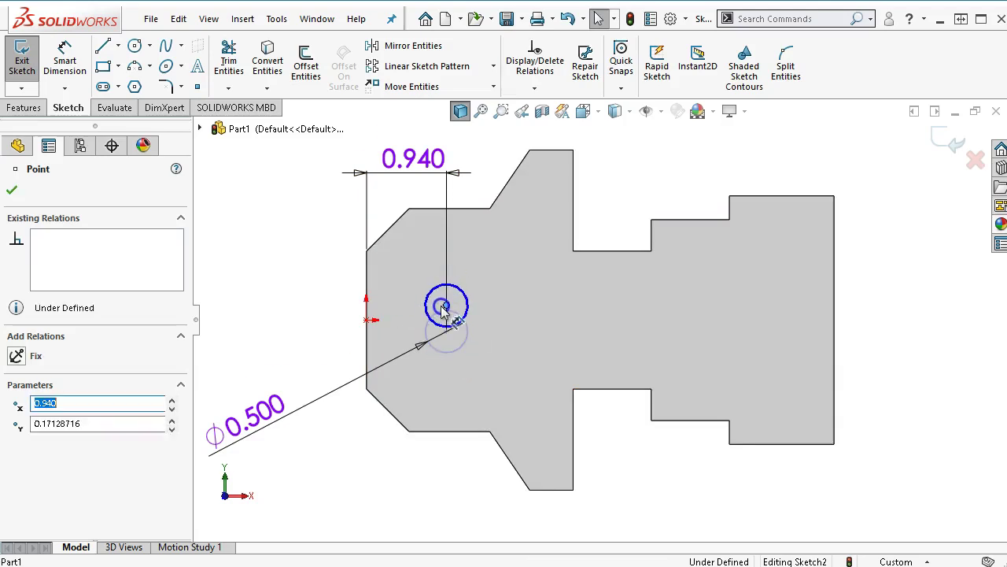
{"action": "left_click", "coordinate": [368, 321], "text": "ctrl"}
{"action": "left_click", "coordinate": [412, 250]}
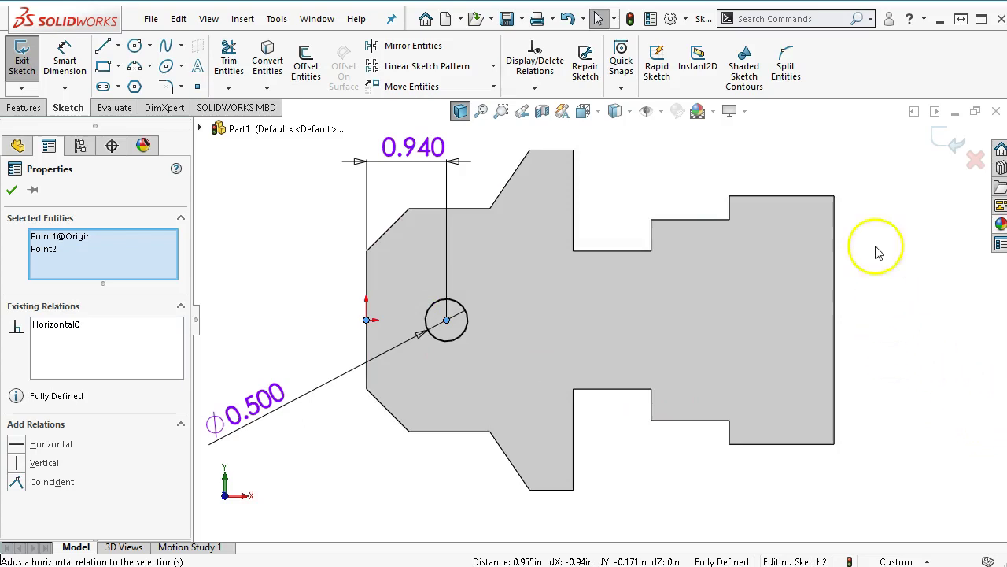
{"action": "right_click", "coordinate": [836, 340]}
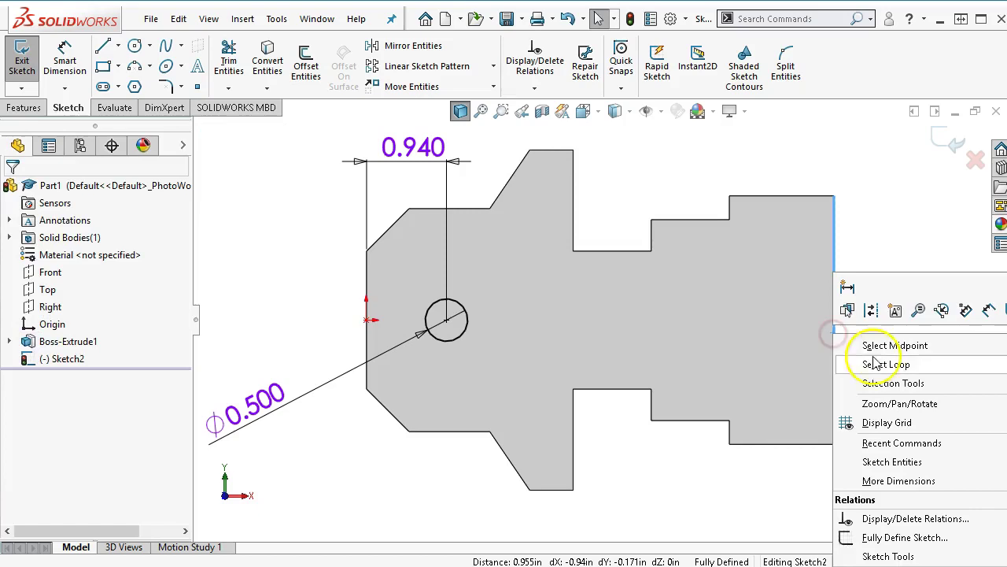
{"action": "left_click", "coordinate": [894, 346]}
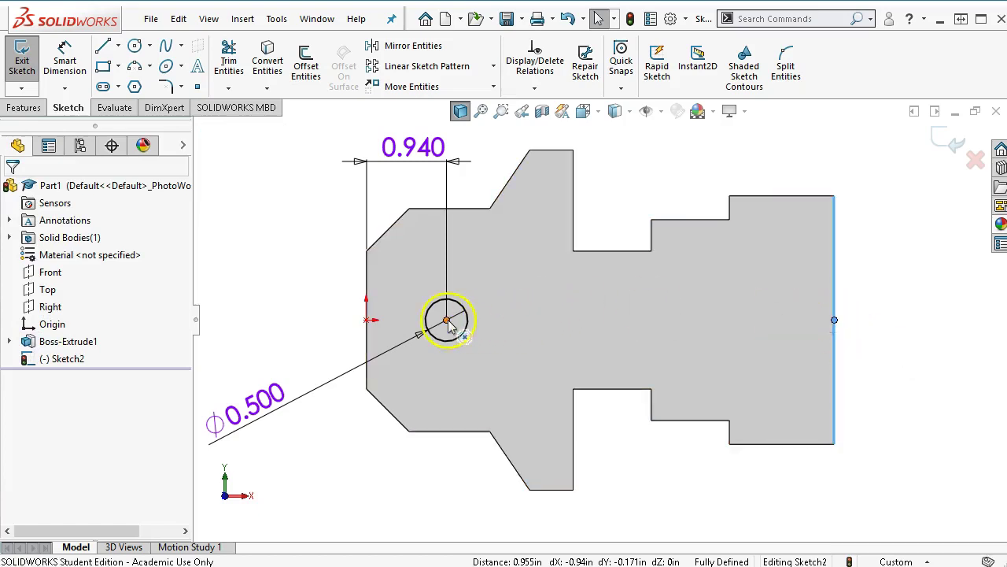
{"action": "left_click", "coordinate": [884, 338]}
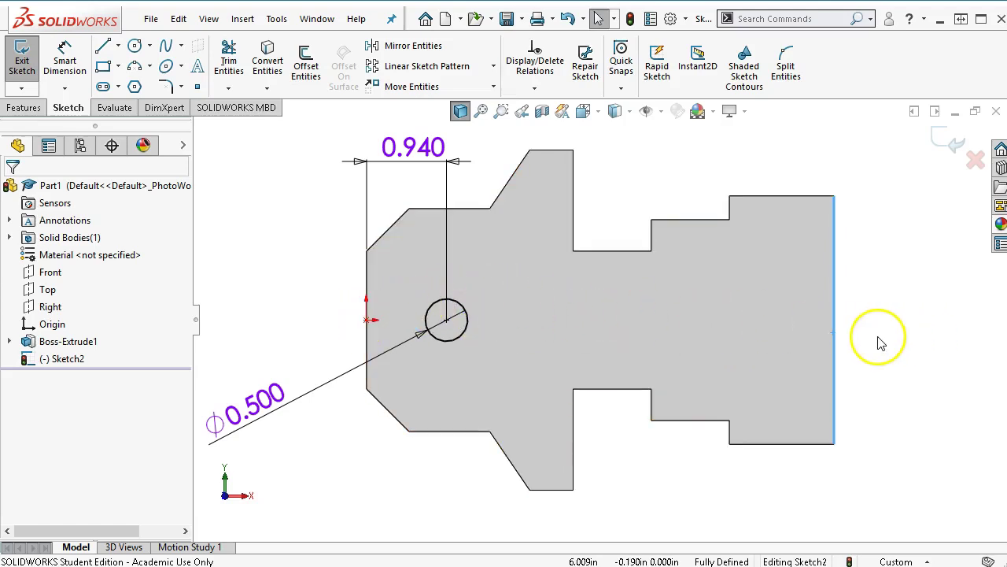
{"action": "left_click", "coordinate": [445, 323]}
{"action": "left_click", "coordinate": [323, 250]}
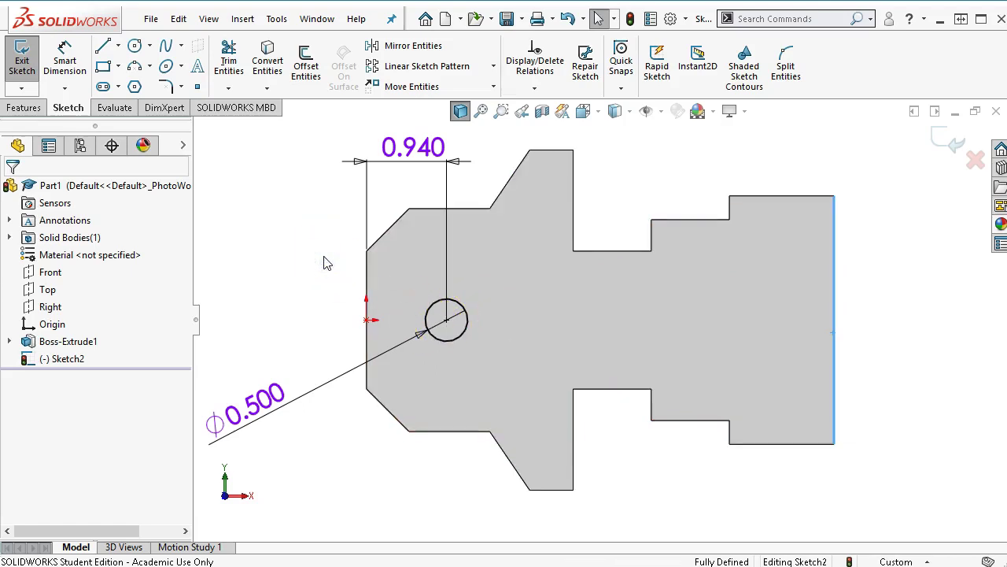
Set up a linear sketch pattern of the circle along the X-axis with 0.75 in spacing and 5 instances
{"action": "left_click", "coordinate": [453, 302]}
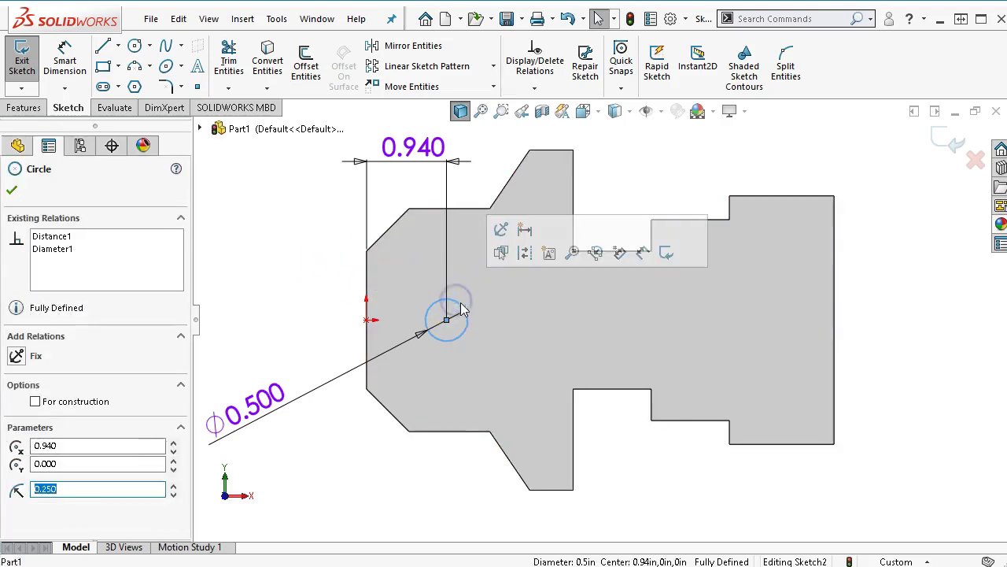
{"action": "left_click", "coordinate": [429, 77]}
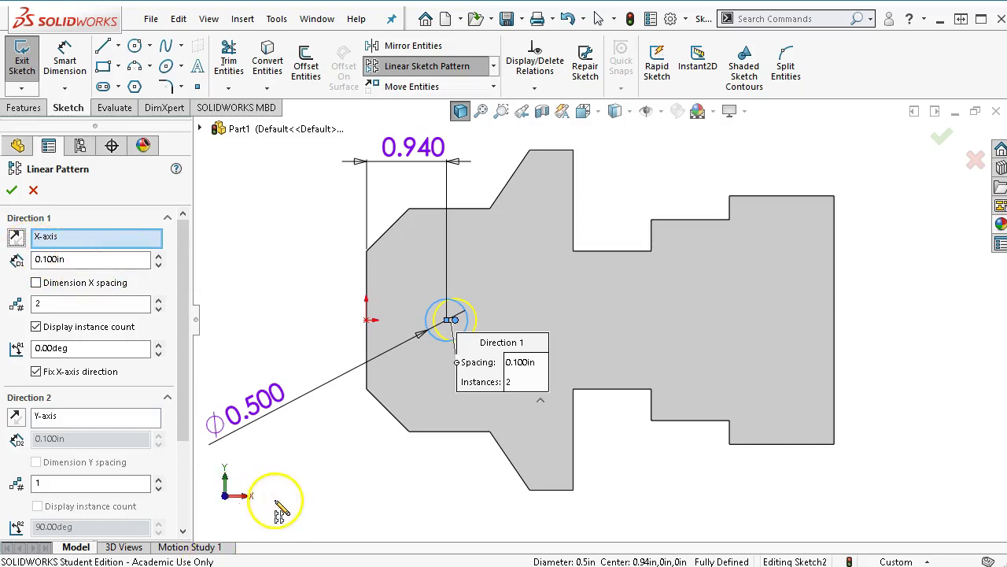
{"action": "left_click", "coordinate": [70, 259]}
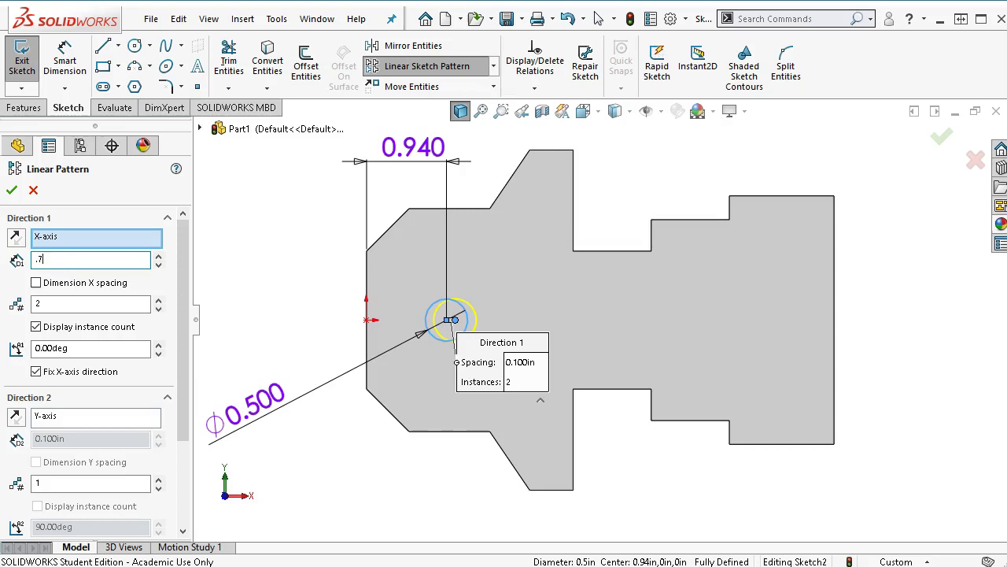
{"action": "key", "text": "Tab"}
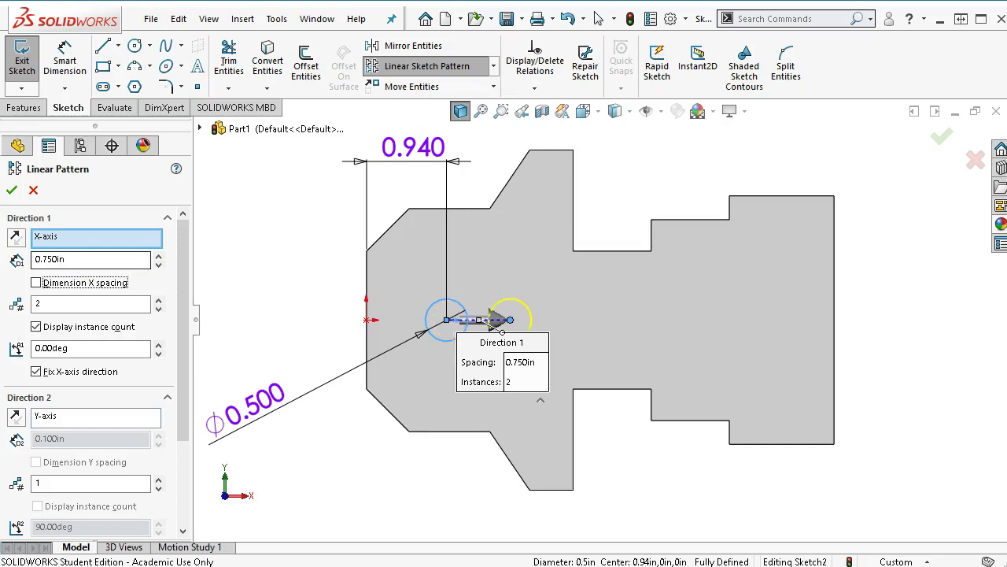
{"action": "left_click", "coordinate": [66, 311]}
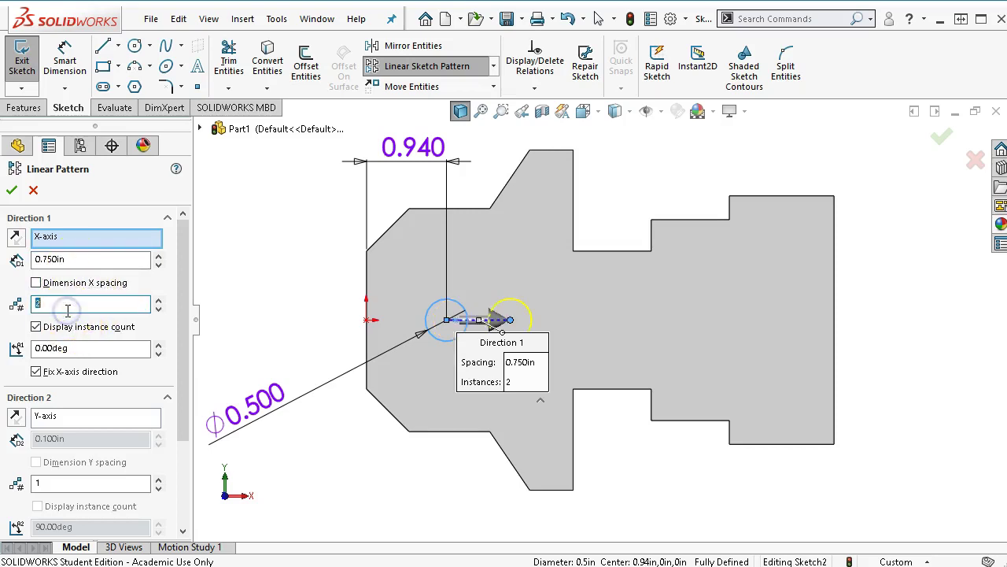
{"action": "type", "text": "5"}
{"action": "key", "text": "Tab"}
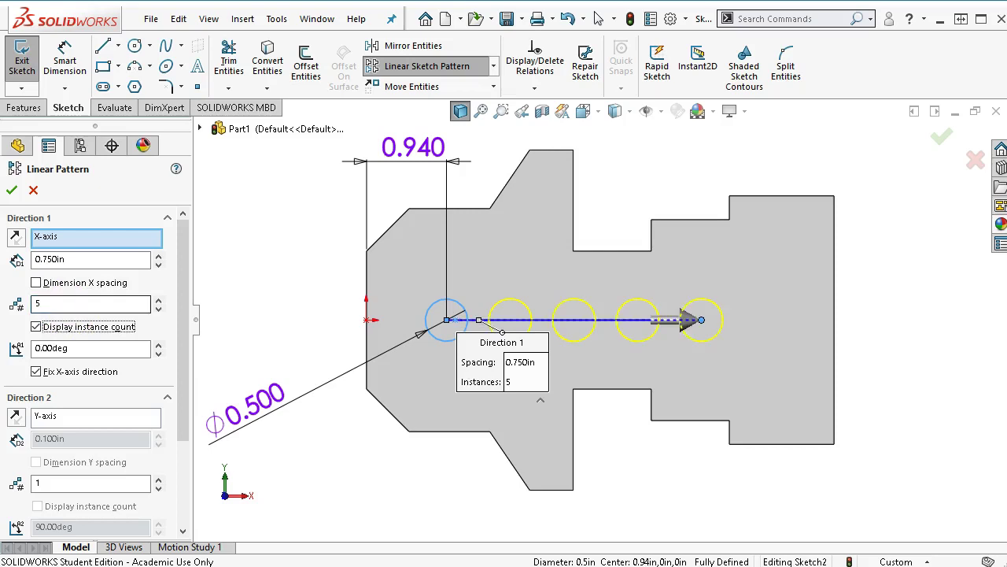
Set the linear sketch pattern to 6 instances, turn on the X spacing dimension, and accept the pattern
{"action": "left_click", "coordinate": [80, 306]}
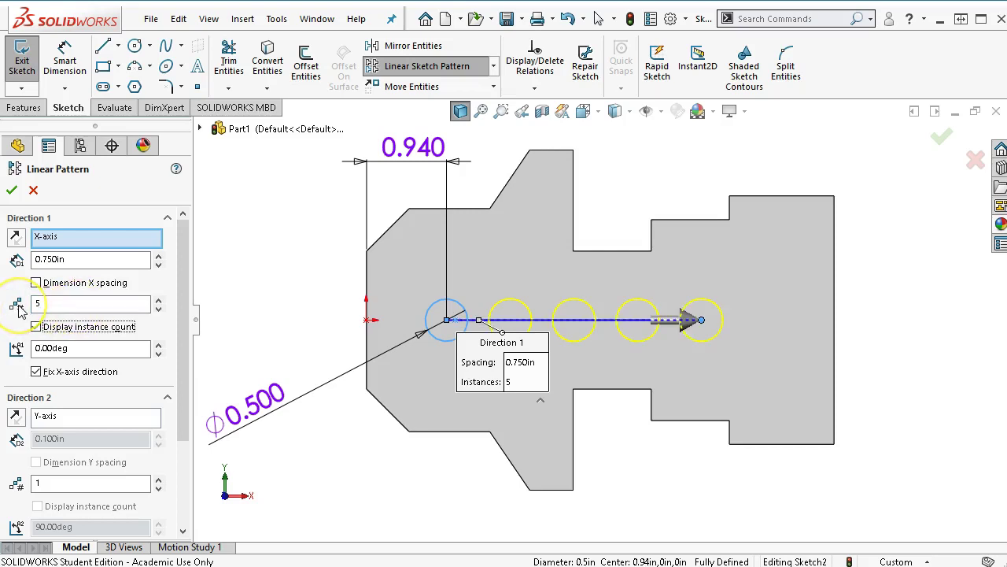
{"action": "double_click", "coordinate": [41, 302]}
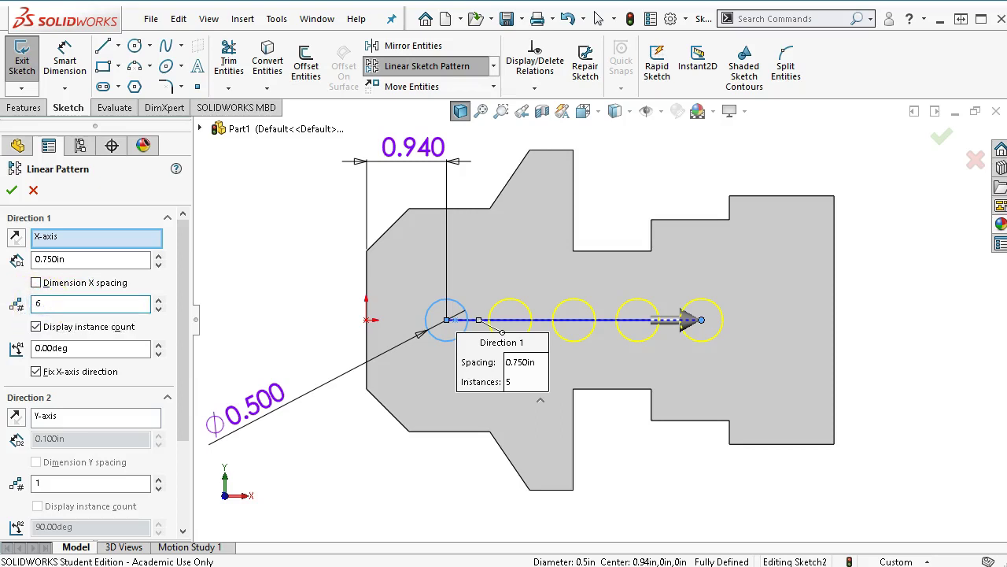
{"action": "key", "text": "Tab"}
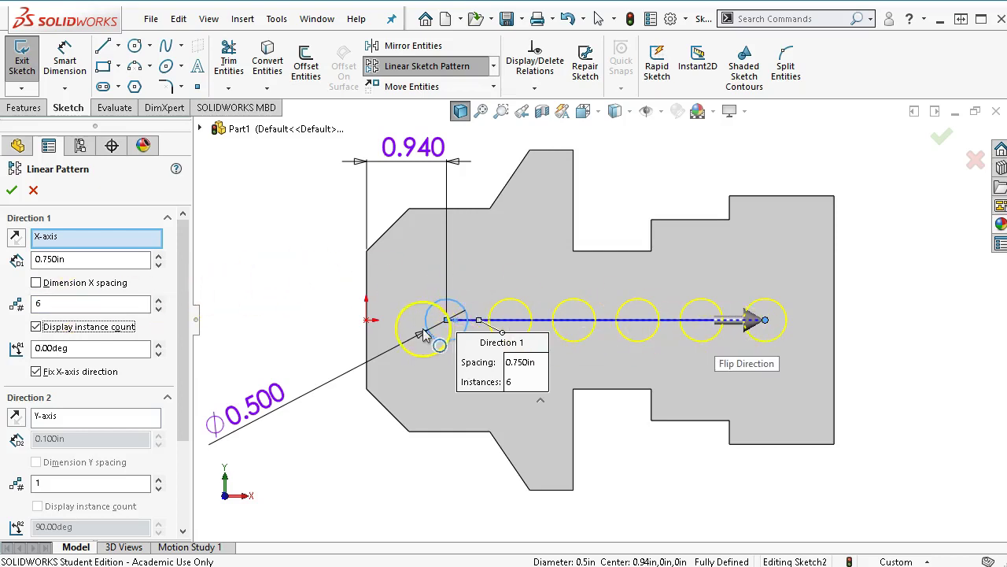
{"action": "left_click", "coordinate": [36, 282]}
{"action": "left_click", "coordinate": [90, 336]}
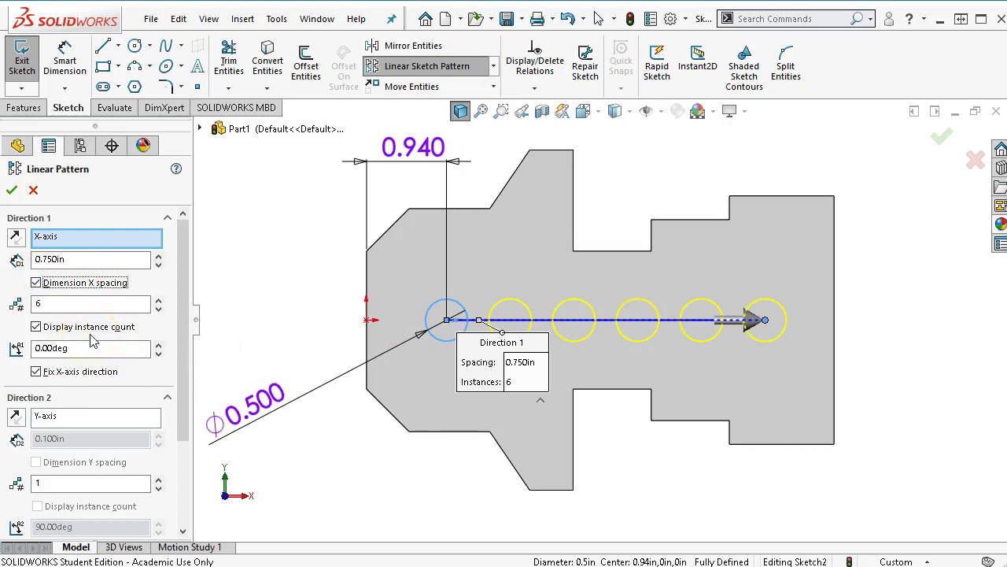
{"action": "left_click", "coordinate": [87, 376]}
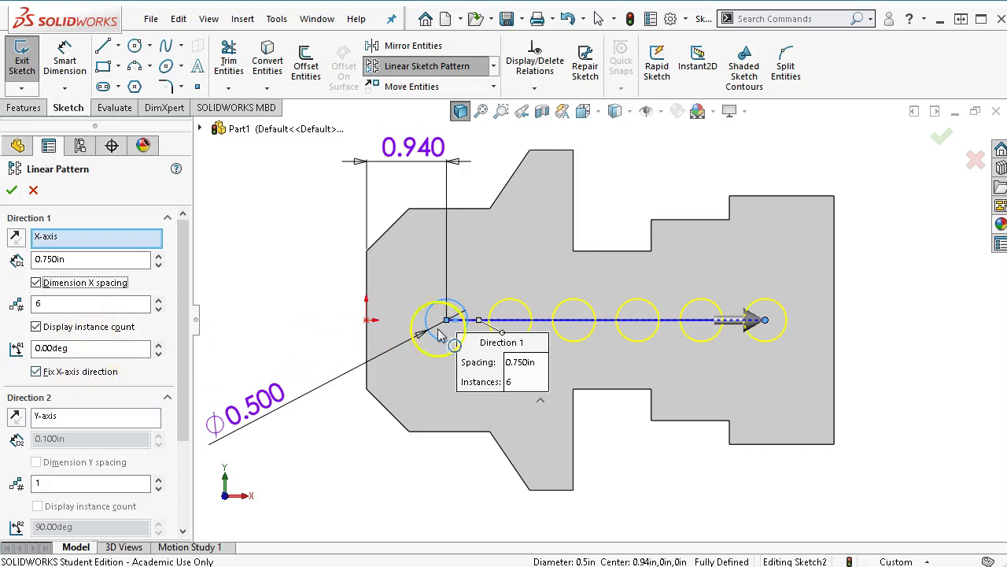
{"action": "left_click", "coordinate": [11, 192]}
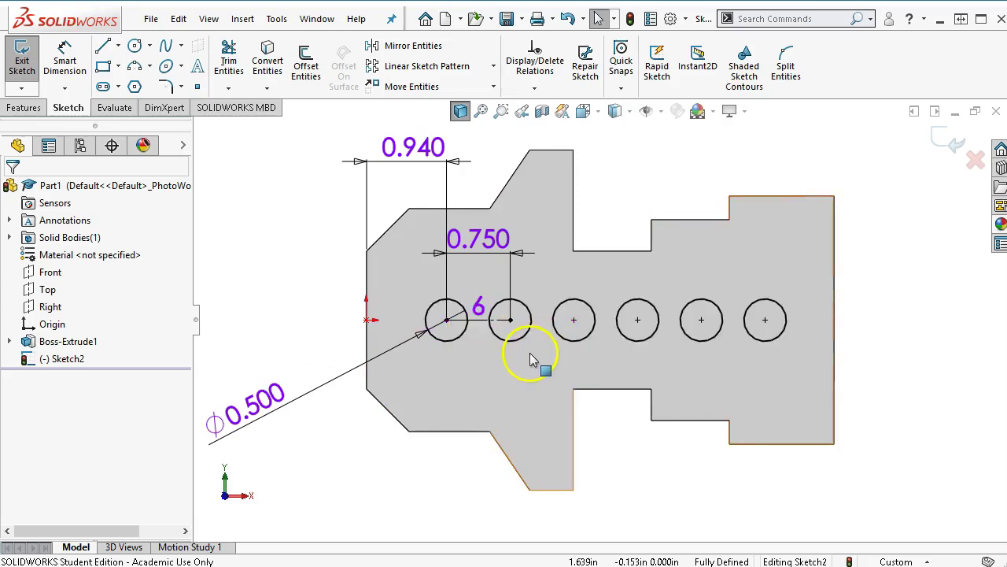
Examine the circle pattern's construction line, its instance count label, and the relations on the first two circle centers
{"action": "scroll", "coordinate": [474, 337], "scroll_direction": "down", "scroll_amount": 3}
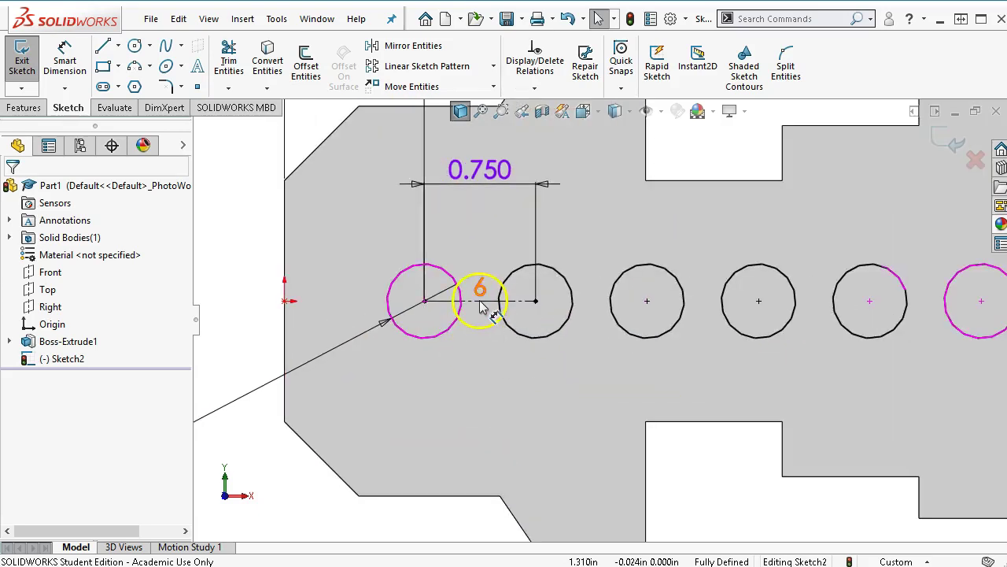
{"action": "left_click", "coordinate": [520, 301]}
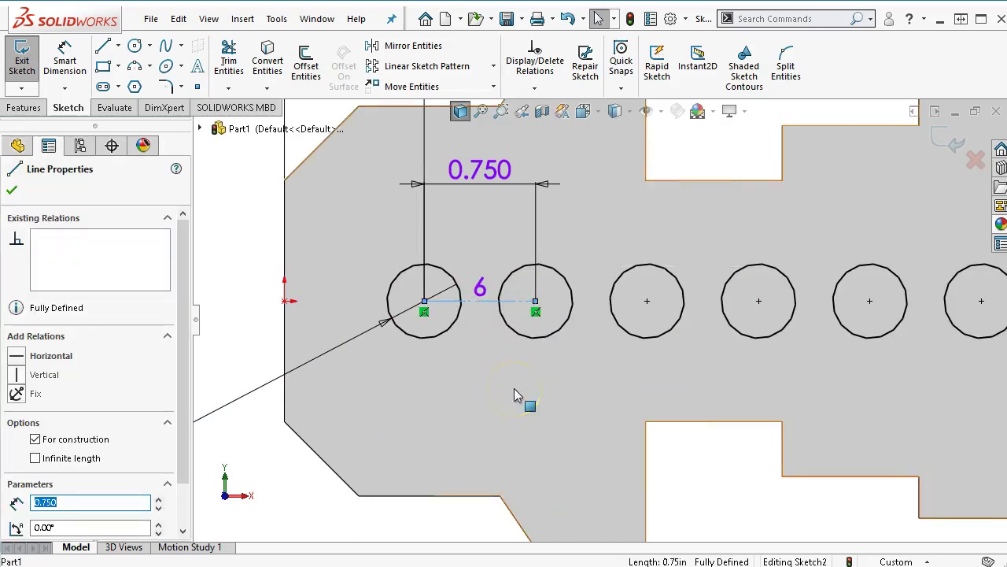
{"action": "scroll", "coordinate": [514, 390], "scroll_direction": "up", "scroll_amount": 1}
{"action": "scroll", "coordinate": [515, 394], "scroll_direction": "up", "scroll_amount": 2}
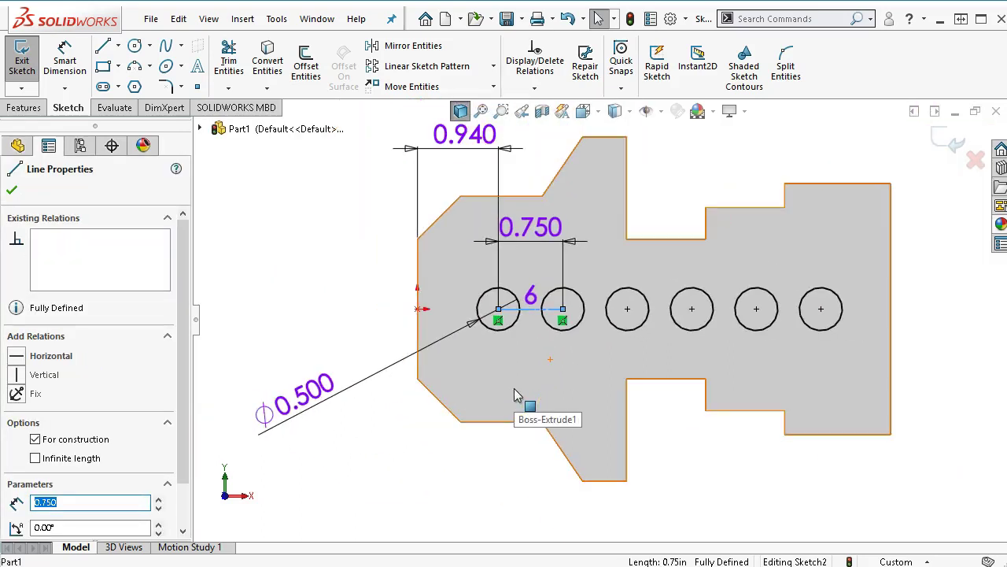
{"action": "left_click", "coordinate": [309, 297]}
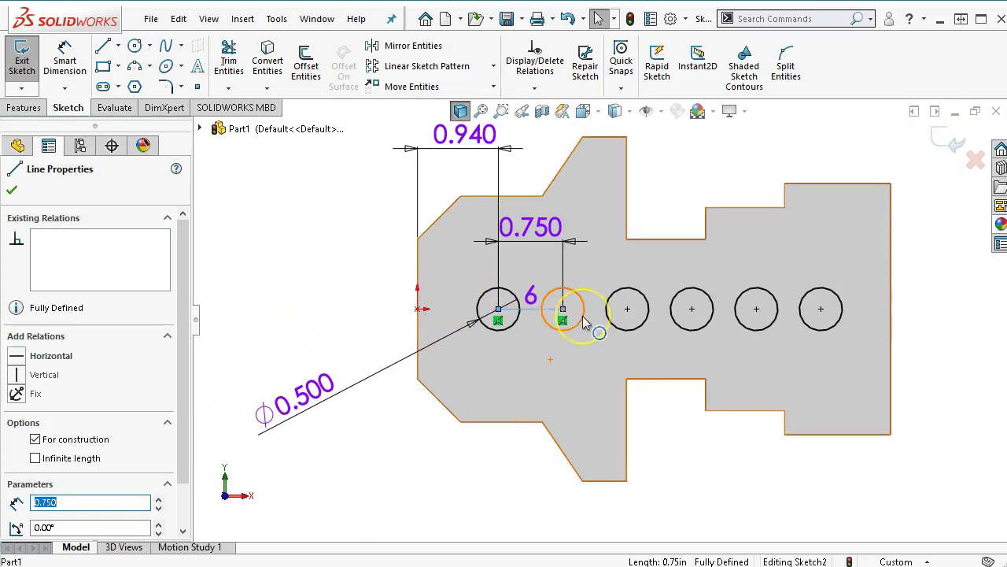
{"action": "left_click", "coordinate": [299, 218]}
{"action": "left_click", "coordinate": [533, 299]}
{"action": "left_click", "coordinate": [501, 310]}
{"action": "scroll", "coordinate": [504, 315], "scroll_direction": "down", "scroll_amount": 2}
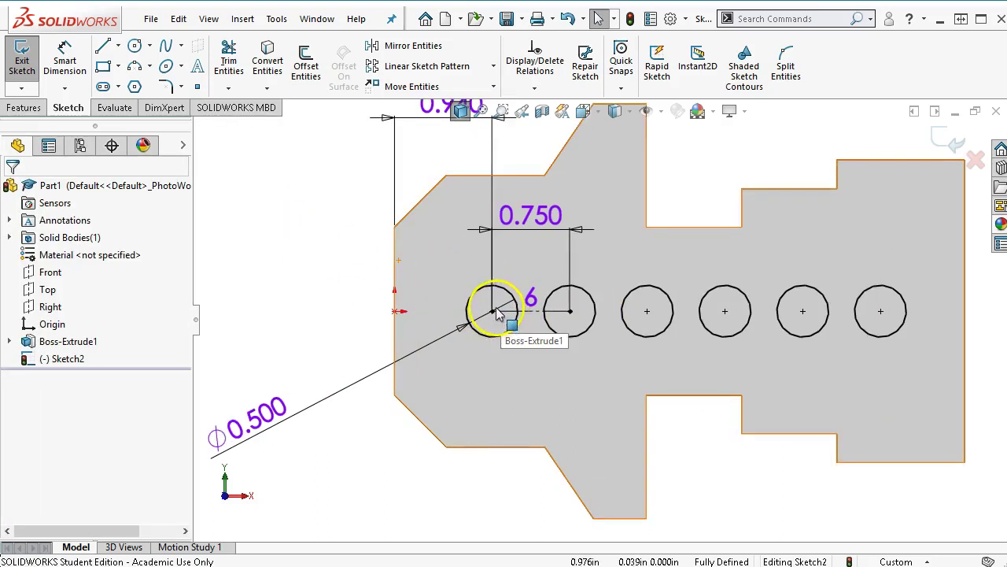
{"action": "left_click", "coordinate": [499, 310]}
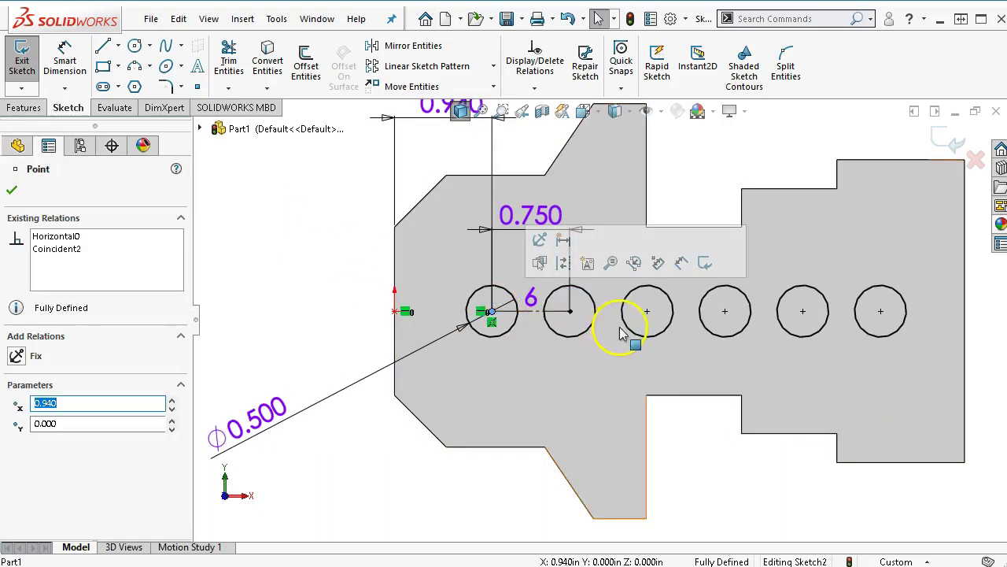
{"action": "left_click", "coordinate": [570, 311]}
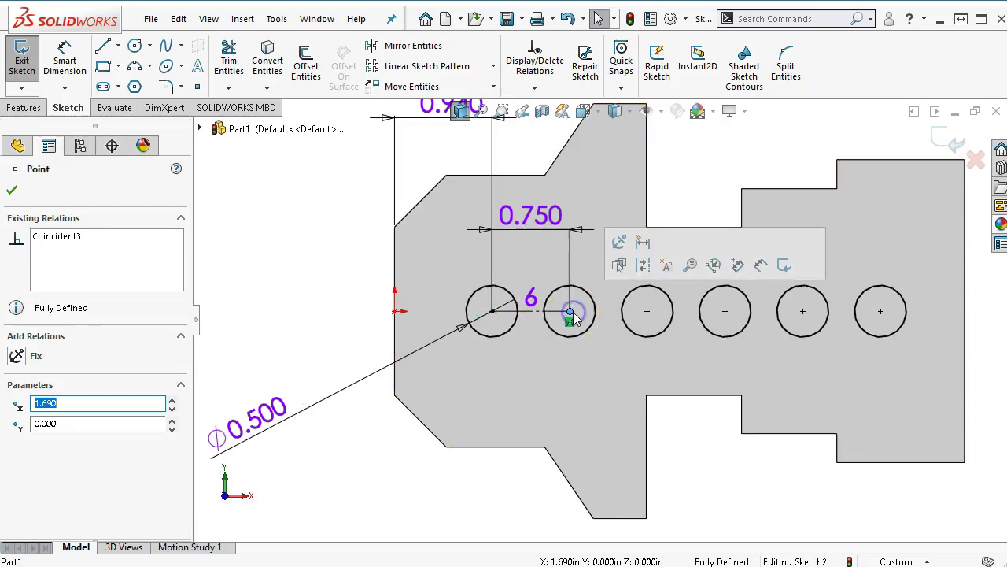
{"action": "left_click", "coordinate": [311, 254]}
{"action": "scroll", "coordinate": [363, 290], "scroll_direction": "up", "scroll_amount": 1}
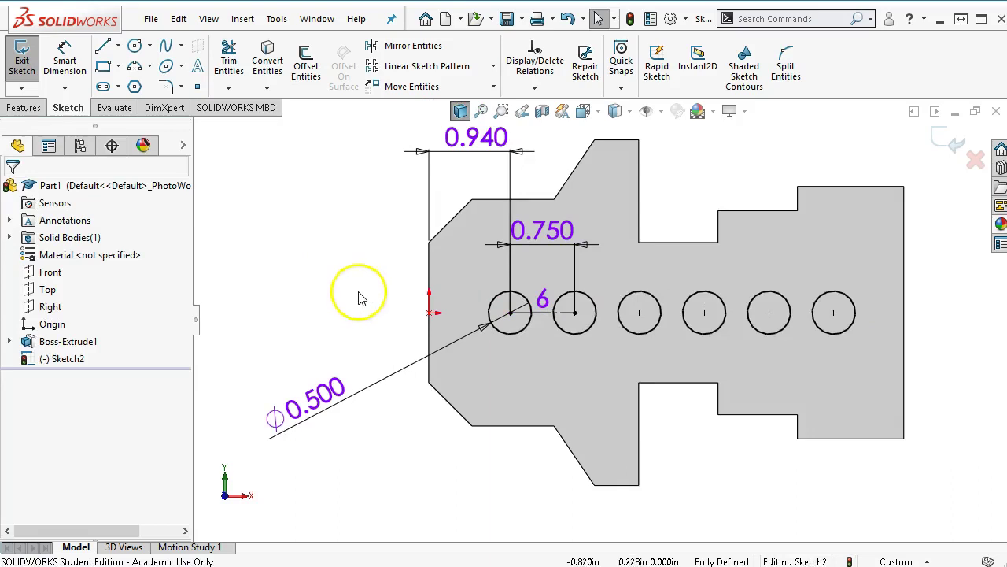
Cut-extrude the six patterned circles with the Through All end condition to make the row of holes in the plate
{"action": "key", "text": "f"}
{"action": "scroll", "coordinate": [688, 164], "scroll_direction": "down", "scroll_amount": 1}
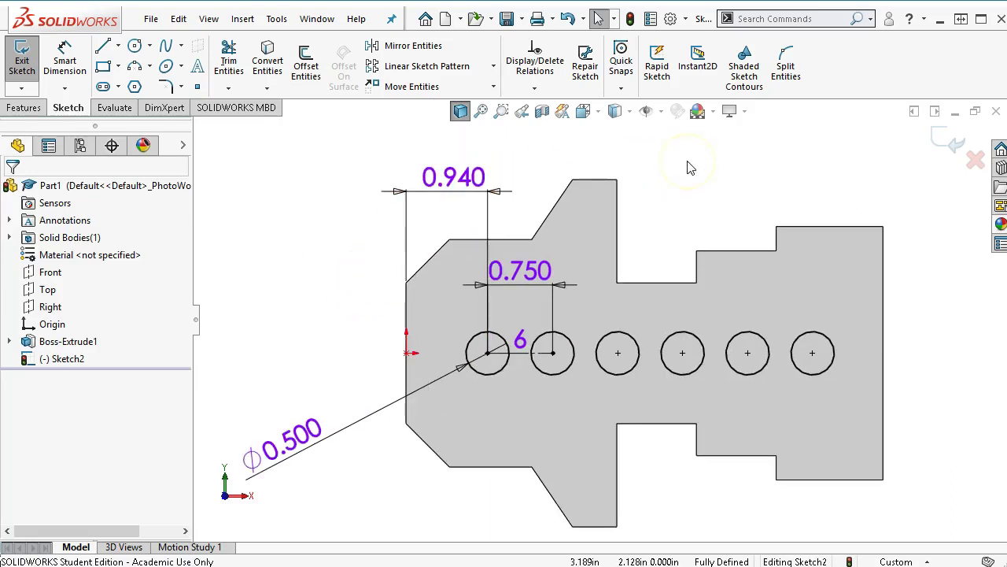
{"action": "left_click", "coordinate": [26, 107]}
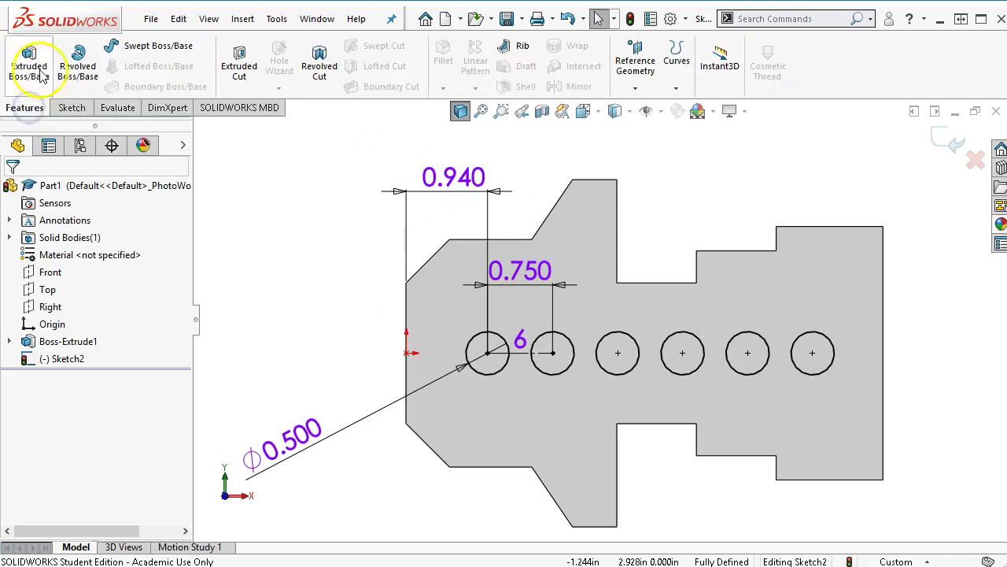
{"action": "left_click", "coordinate": [230, 67]}
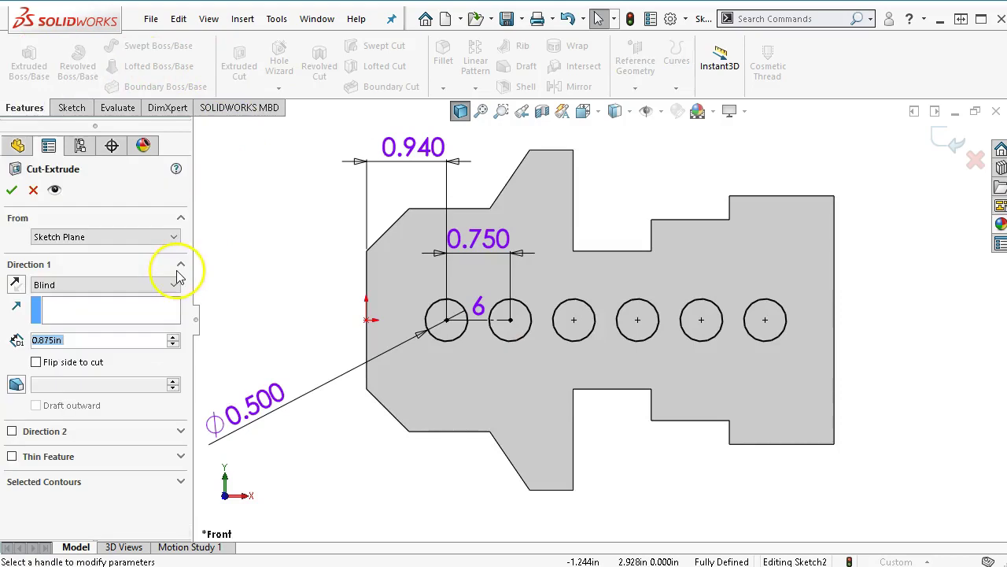
{"action": "left_click", "coordinate": [142, 284]}
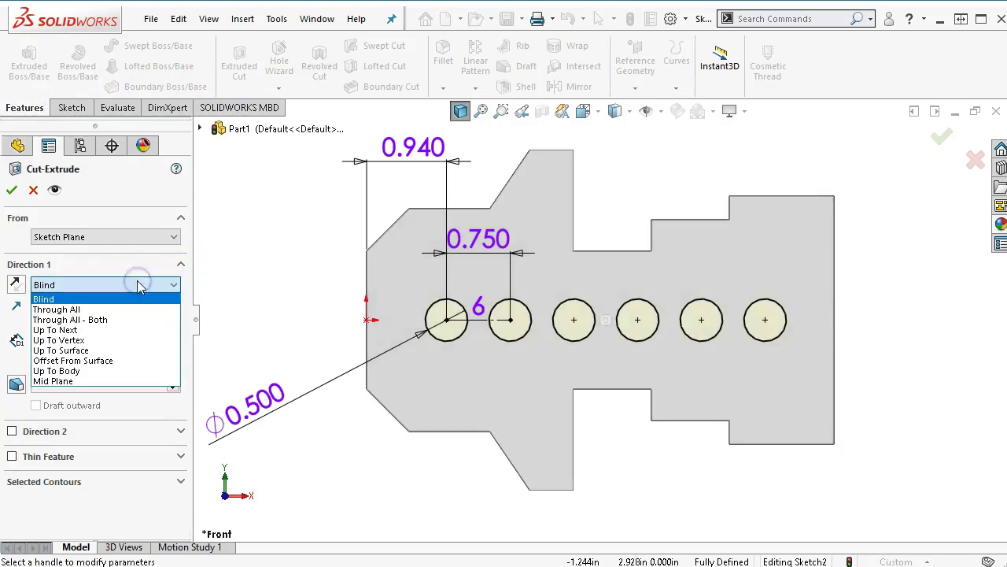
{"action": "left_click", "coordinate": [107, 310]}
{"action": "middle_click_drag", "start_coordinate": [307, 364], "coordinate": [272, 414]}
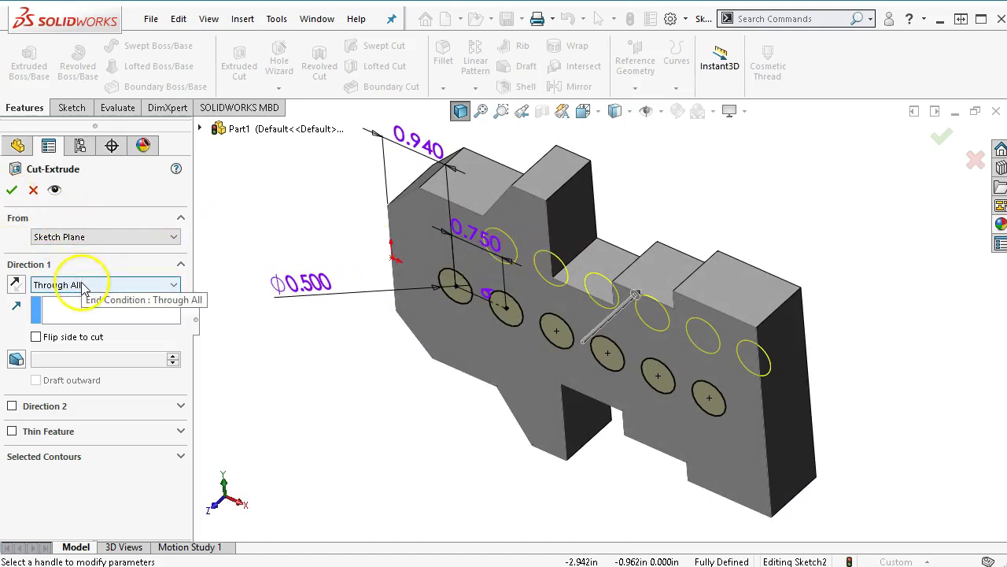
{"action": "left_click", "coordinate": [14, 191]}
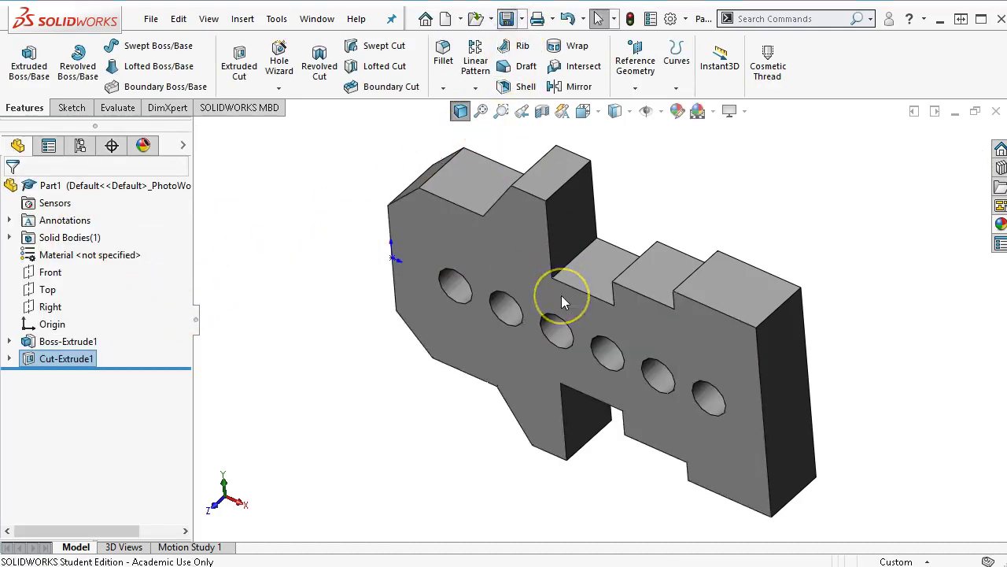
Save the part in the Ch1-2 folder as P1-13 jl.SLDPRT, basing the file name on the existing P1-12 file
{"action": "left_click", "coordinate": [525, 212]}
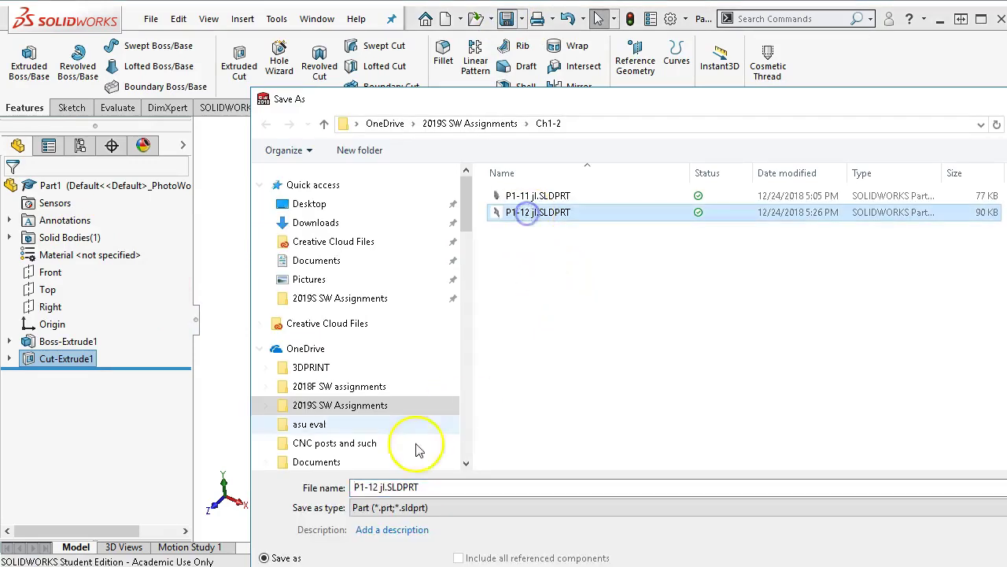
{"action": "left_click", "coordinate": [381, 486]}
{"action": "left_click", "coordinate": [381, 486]}
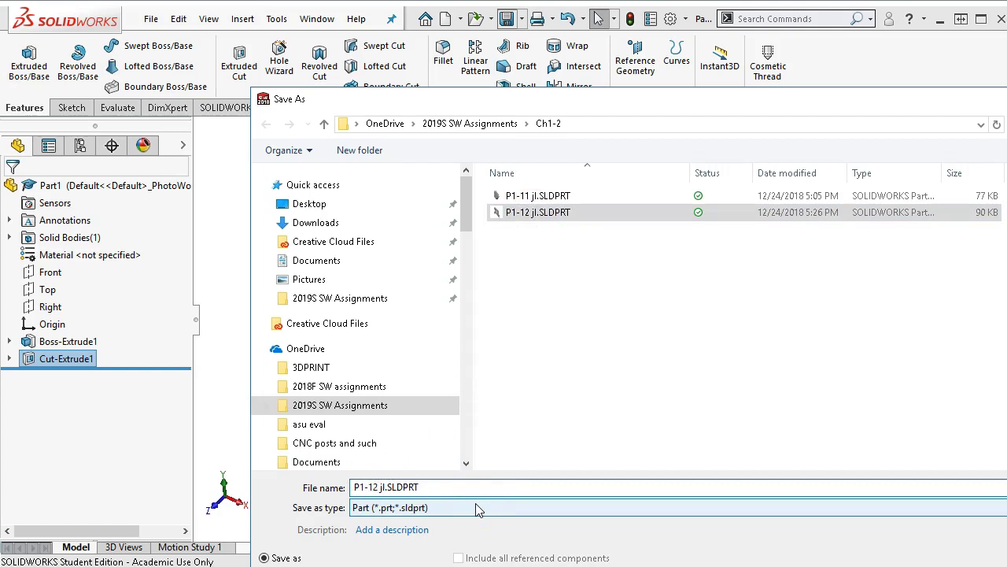
{"action": "key", "text": "BackSpace"}
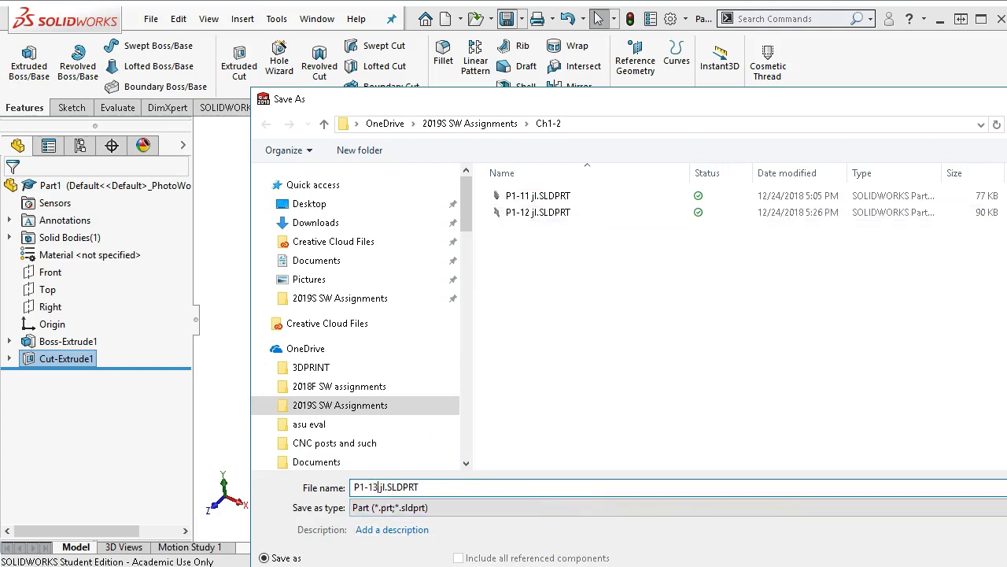
{"action": "type", "text": "3"}
{"action": "key", "text": "Return"}
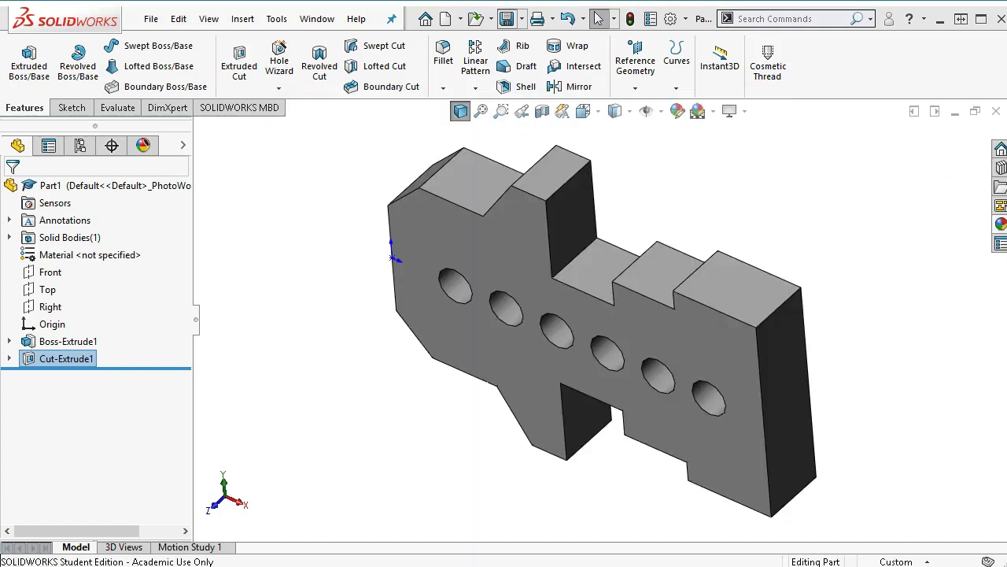